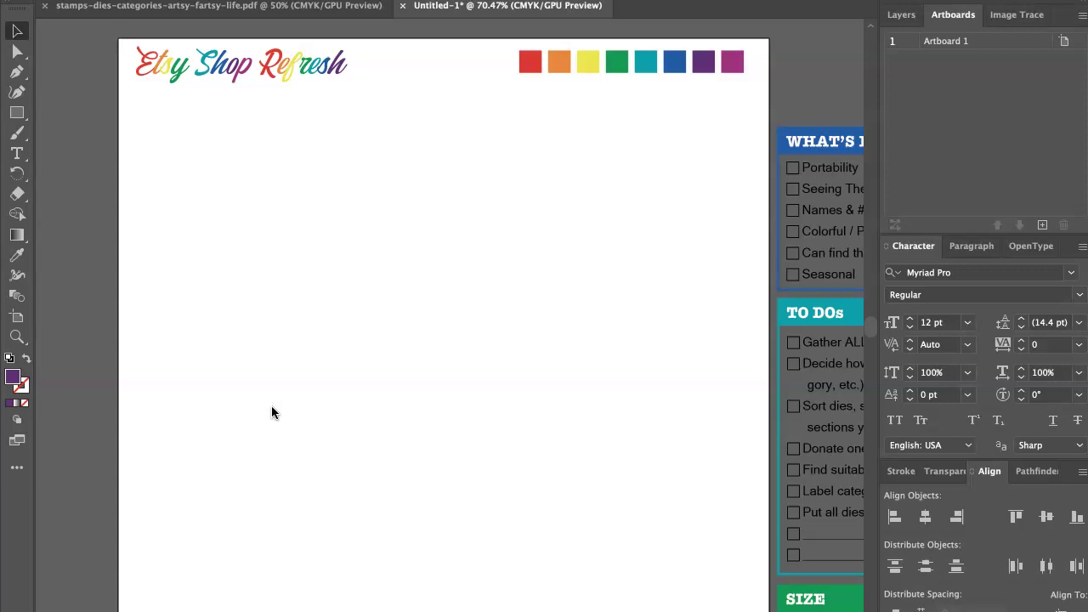
Move the What's Important to Me? box onto the artboard just under the Etsy Shop Refresh title
left_click(437, 319)
scroll(476, 324, "right", 10)
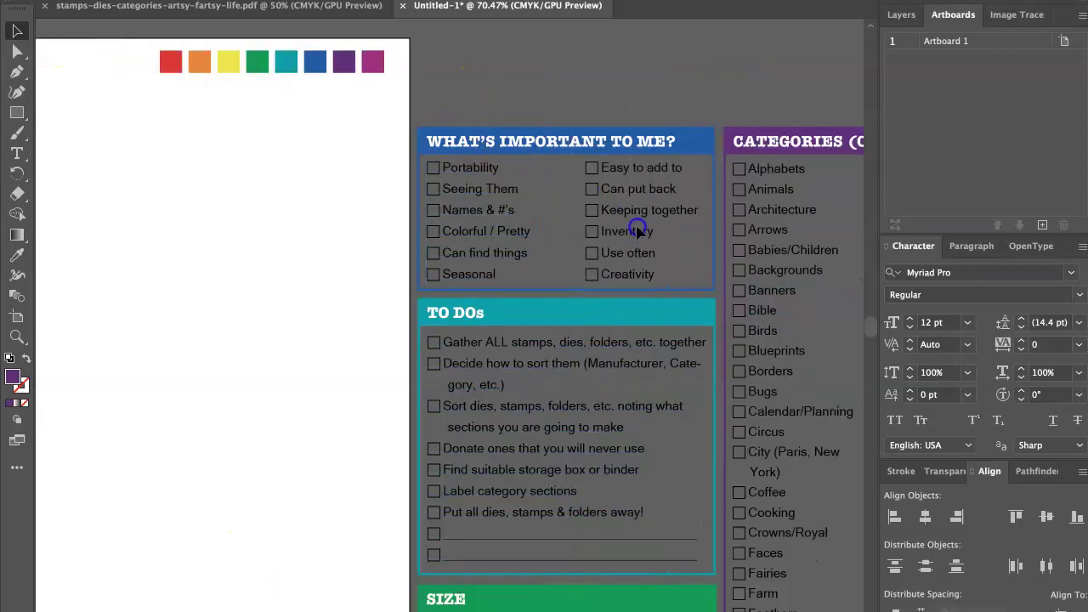
left_click(646, 255)
left_click_drag(646, 255, 292, 272)
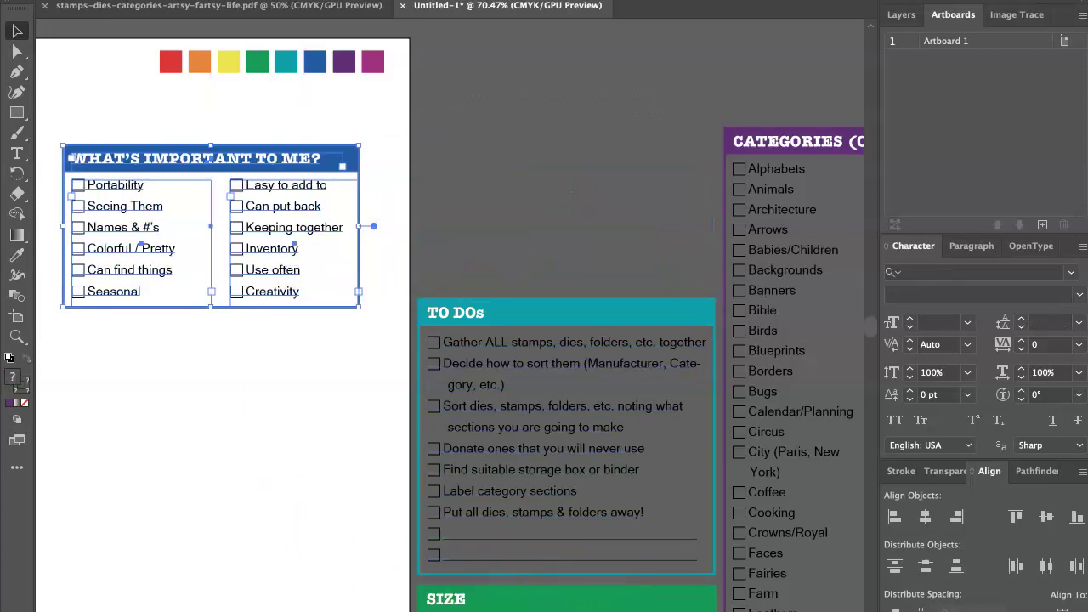
scroll(539, 493, "left", 10)
left_click(379, 119)
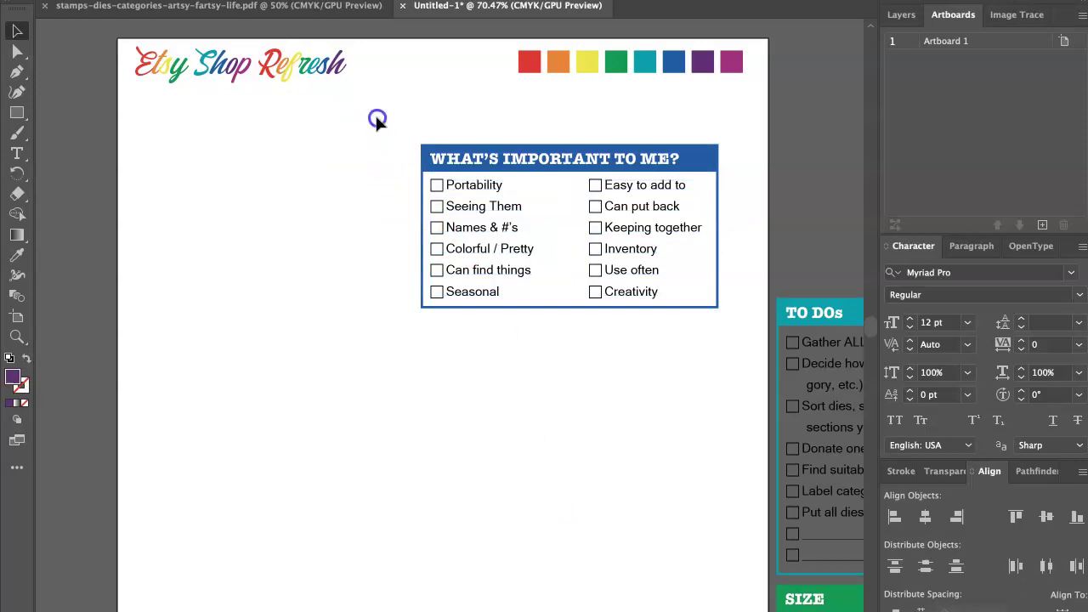
left_click(708, 310)
left_click_drag(624, 226, 337, 171)
left_click(317, 349)
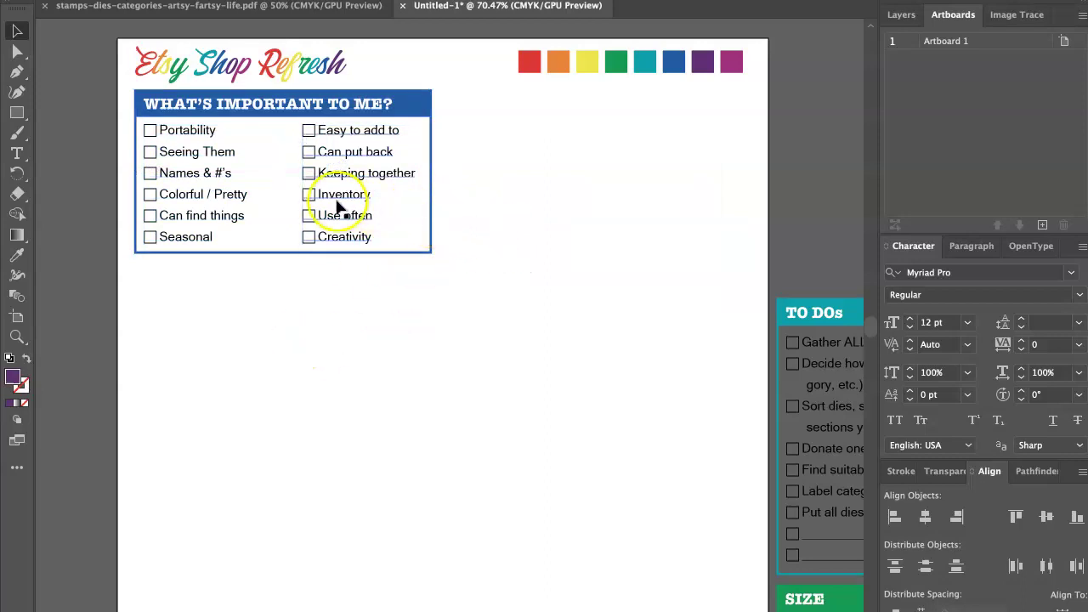
Drag the right checklist column below the box and delete the left checklist column
left_click_drag(339, 207, 200, 436)
left_click(182, 205)
key("Delete")
Replace the box heading with 'Check our stats!'
triple_click(289, 103)
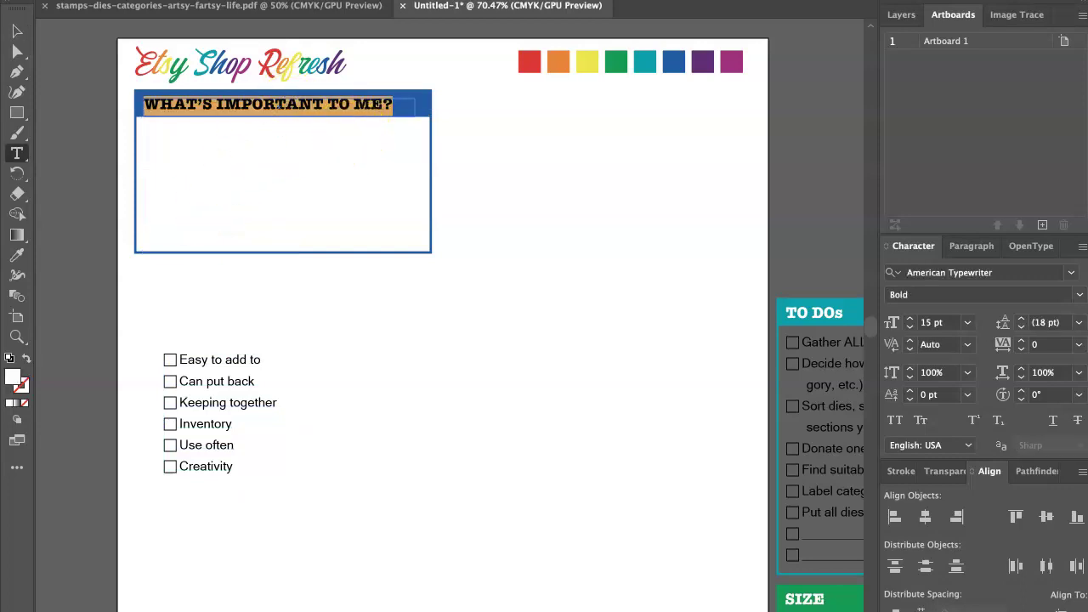
type("Check our stats!")
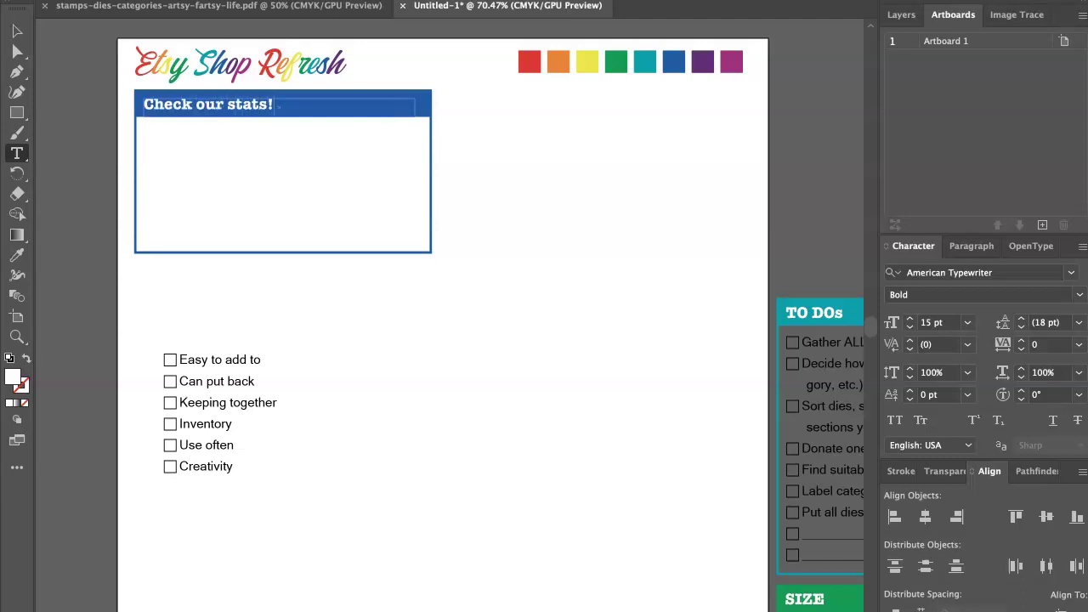
left_click(17, 31)
Stretch the box outline and its blue heading bar out to the full page width
left_click(431, 174)
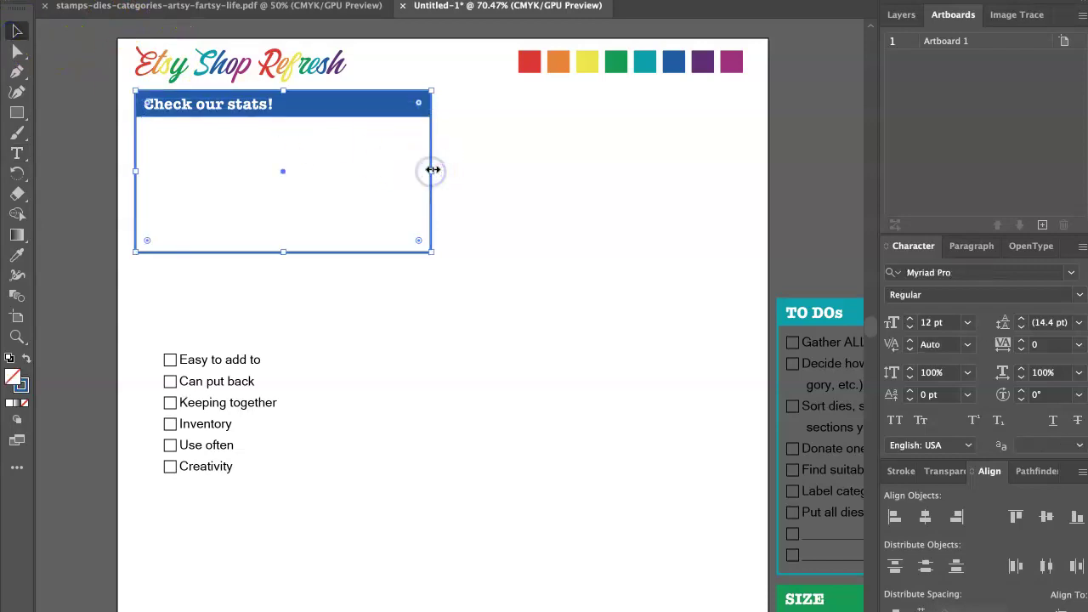
left_click_drag(432, 174, 744, 175)
left_click(427, 112)
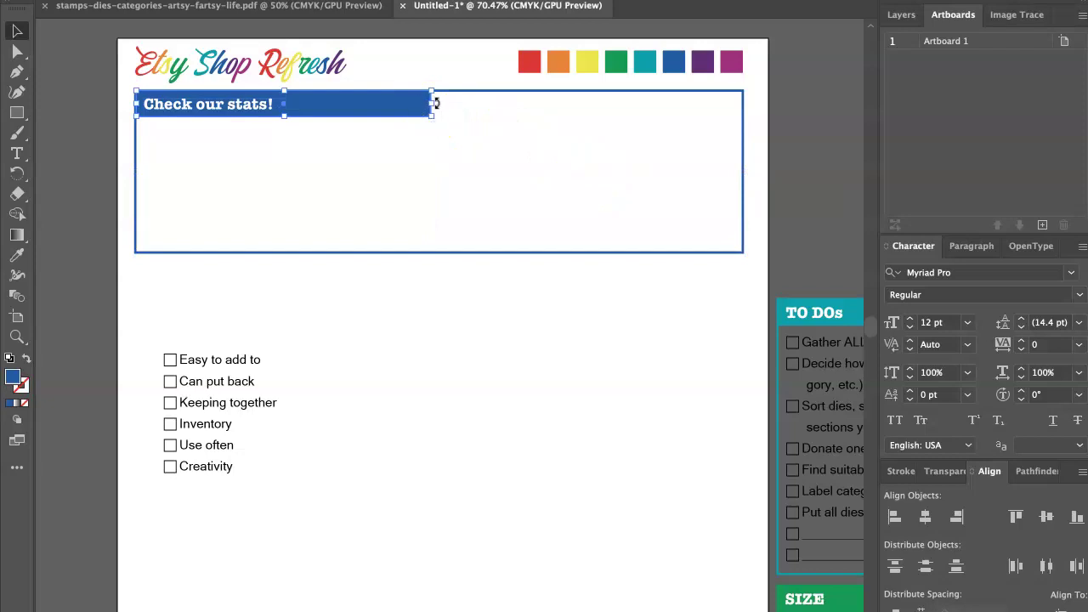
left_click_drag(433, 104, 744, 111)
Replace the YouTube Studio address with etsy.com in Chrome
left_click(397, 332)
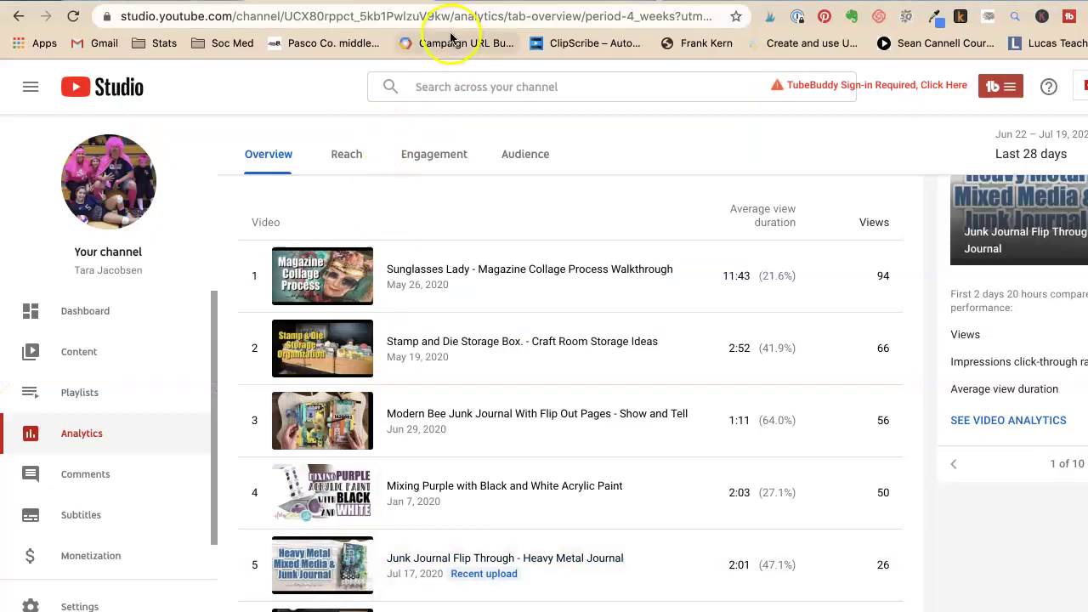
left_click(263, 16)
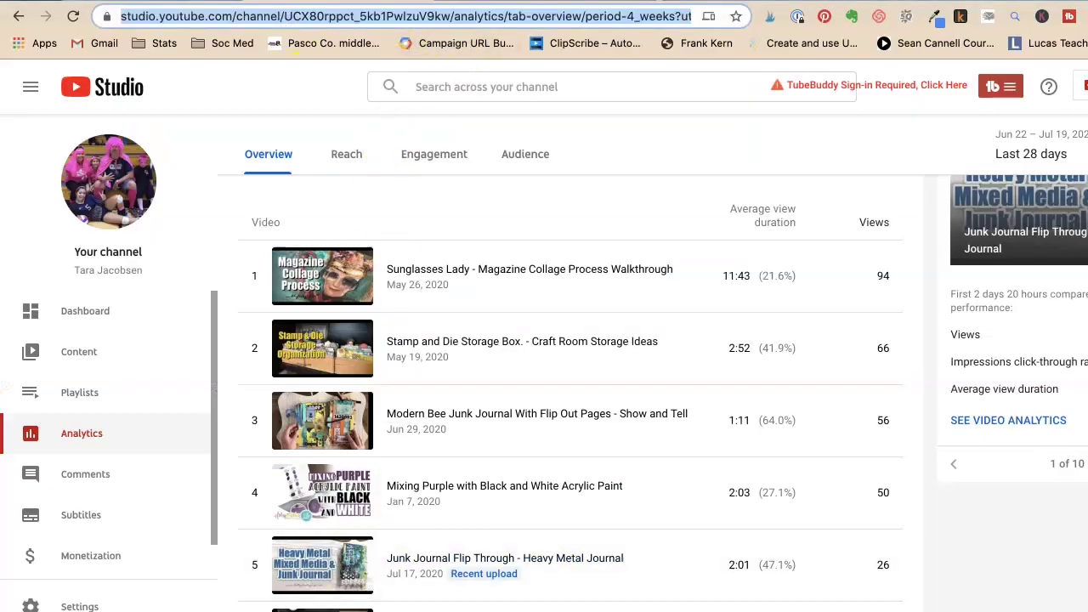
type("ets")
key("Return")
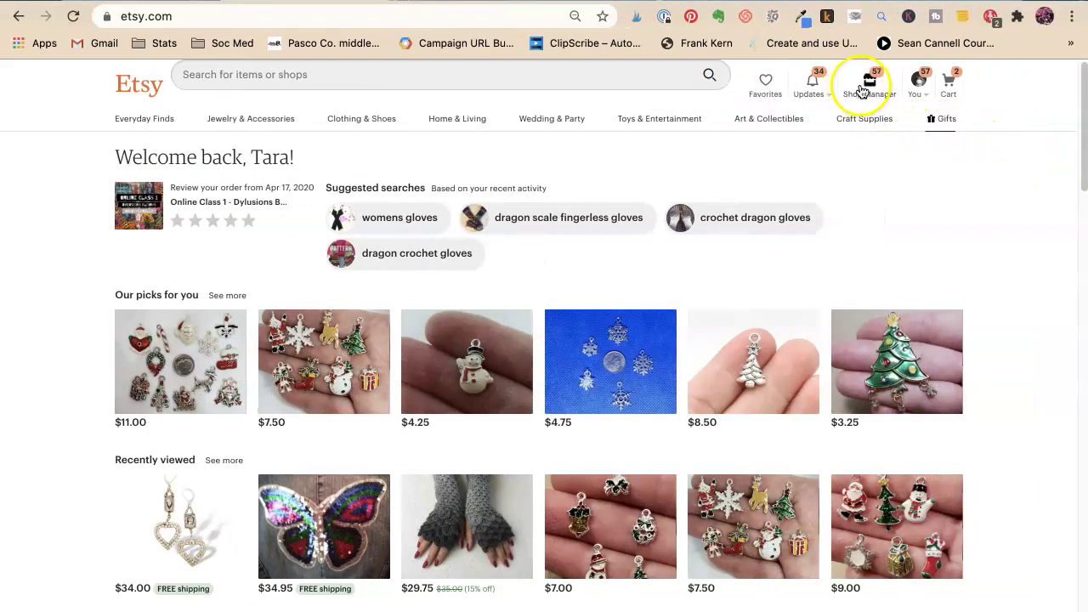
Open Shop Manager's Stats page showing last-30-days visits, orders, conversion rate and revenue
left_click(869, 78)
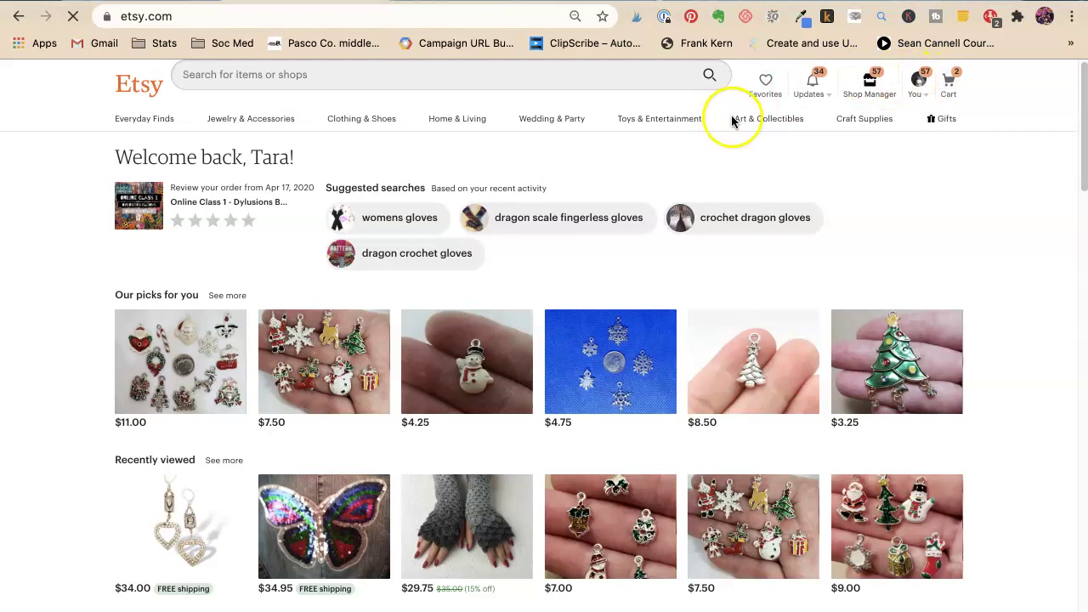
mouse_move(378, 121)
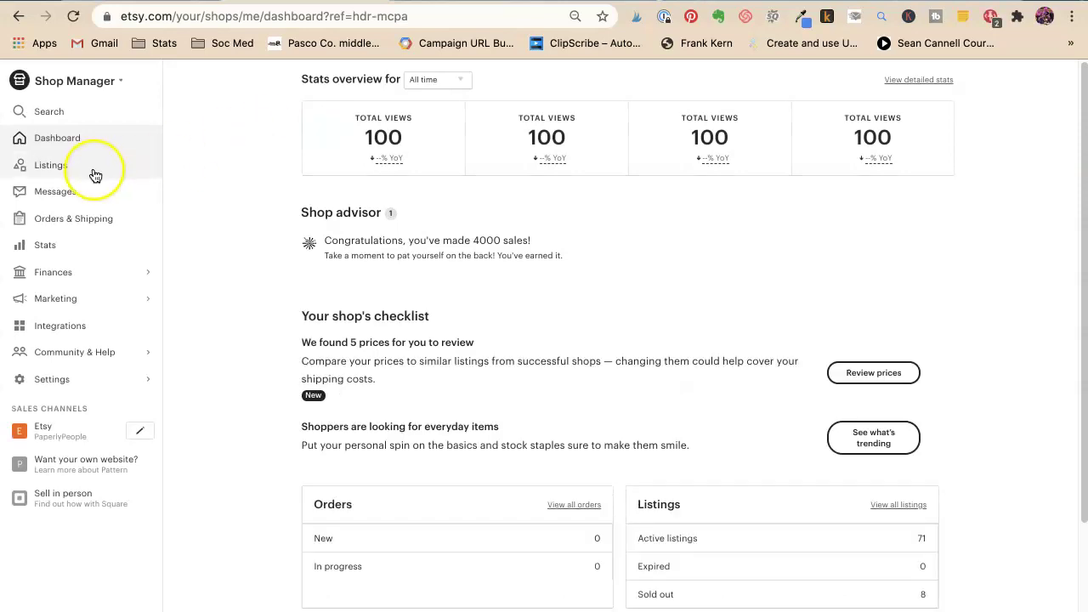
left_click(61, 248)
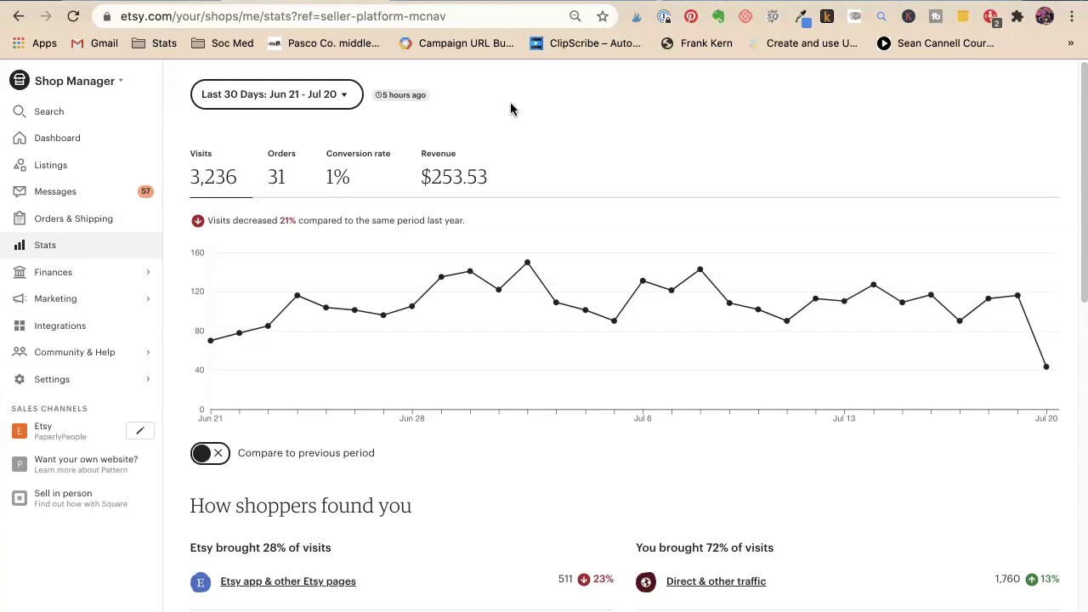
Back in Illustrator, copy the checkbox list and change its first line to 'Last 30 Days'
key("super+Tab")
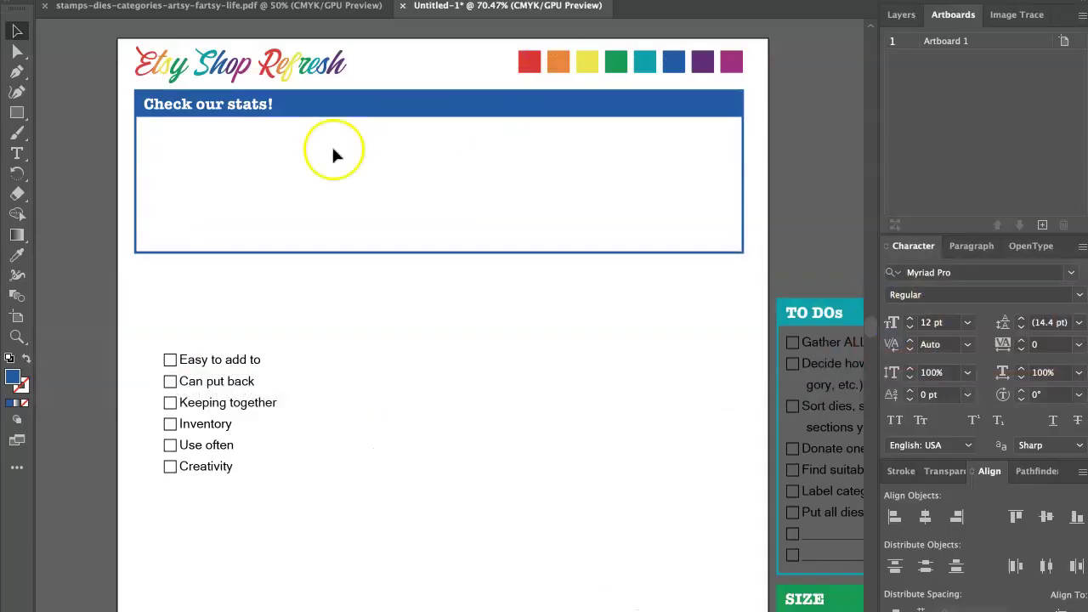
left_click_drag(202, 371, 266, 327)
key("t")
triple_click(247, 317)
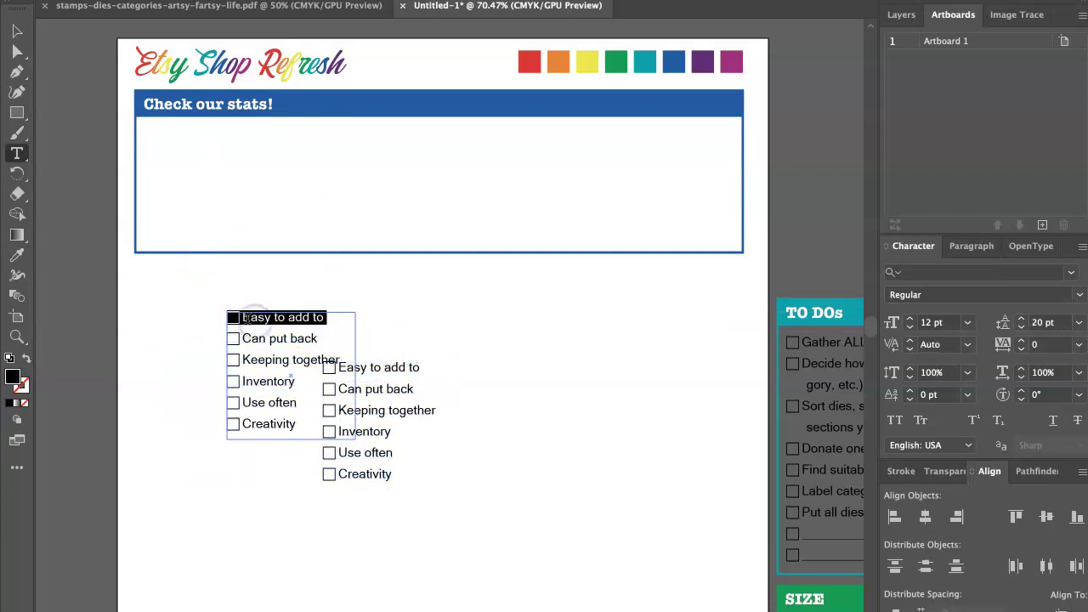
type("9a☐Can put back")
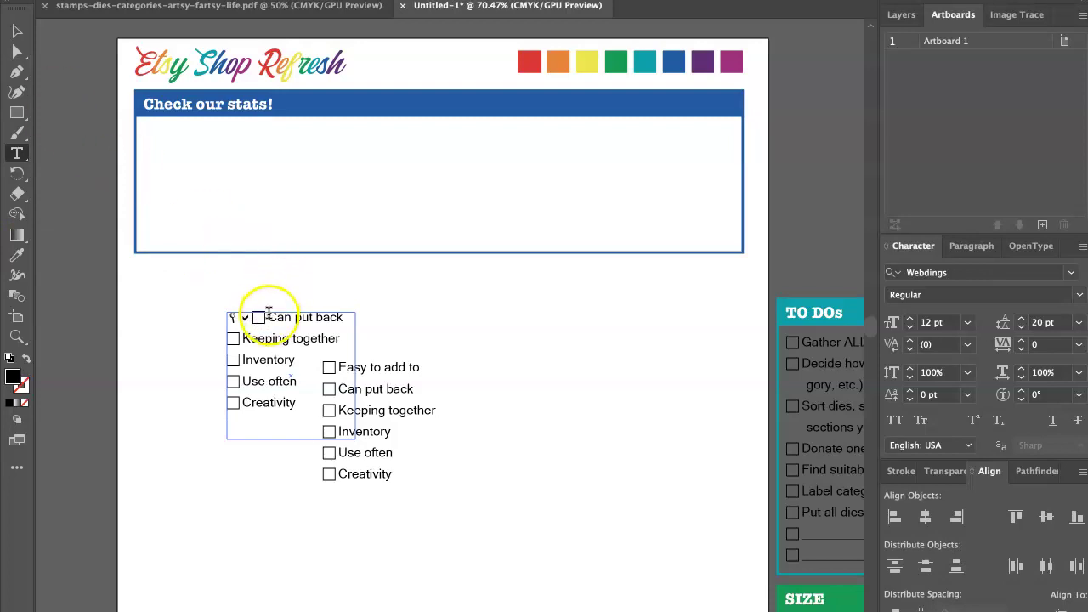
left_click_drag(267, 317, 170, 317)
key("BackSpace")
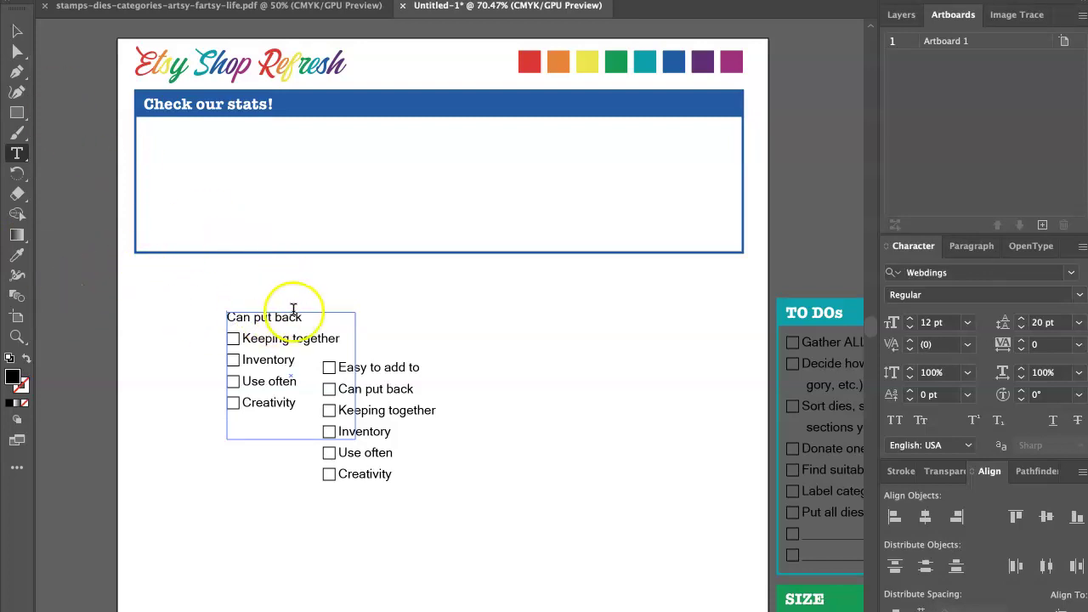
left_click_drag(296, 316, 226, 317)
type("Last 30 Days")
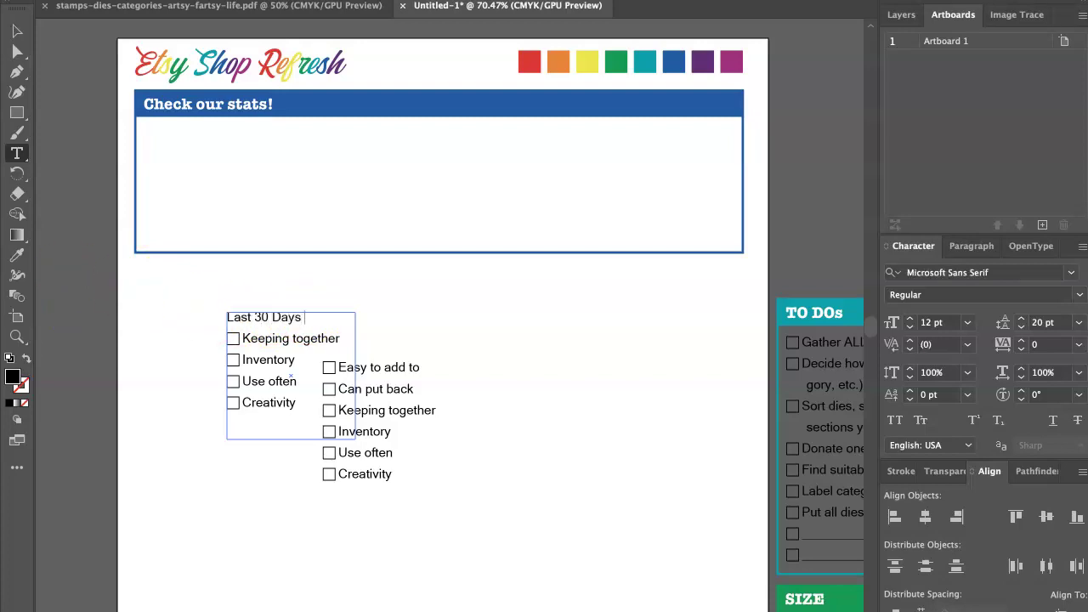
left_click(17, 31)
Widen the Last 30 Days text frame and move it to the top of the stats box
left_click_drag(359, 377, 748, 375)
left_click(410, 512)
left_click_drag(282, 318, 195, 133)
key("t")
left_click(238, 132)
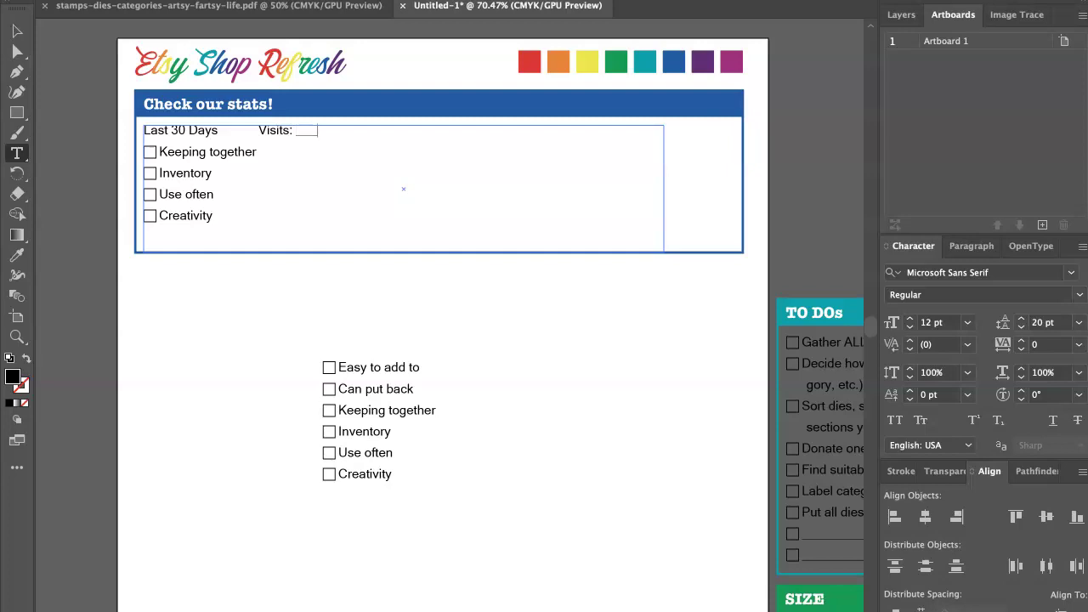
Add the blank after Visits and type 'Orders: ______' into the stats line
type("_____")
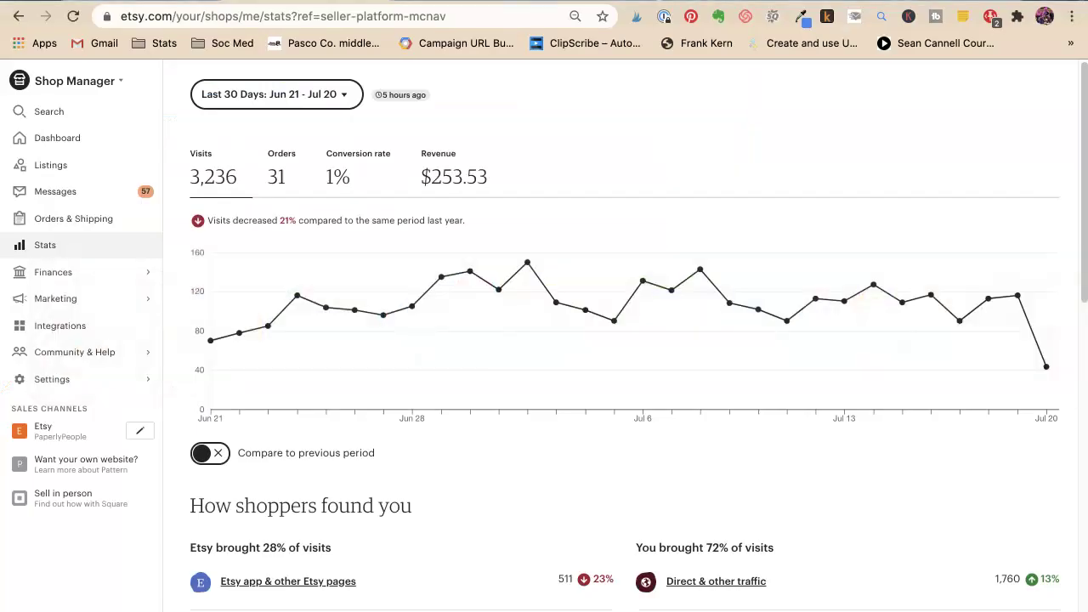
key("super+Tab")
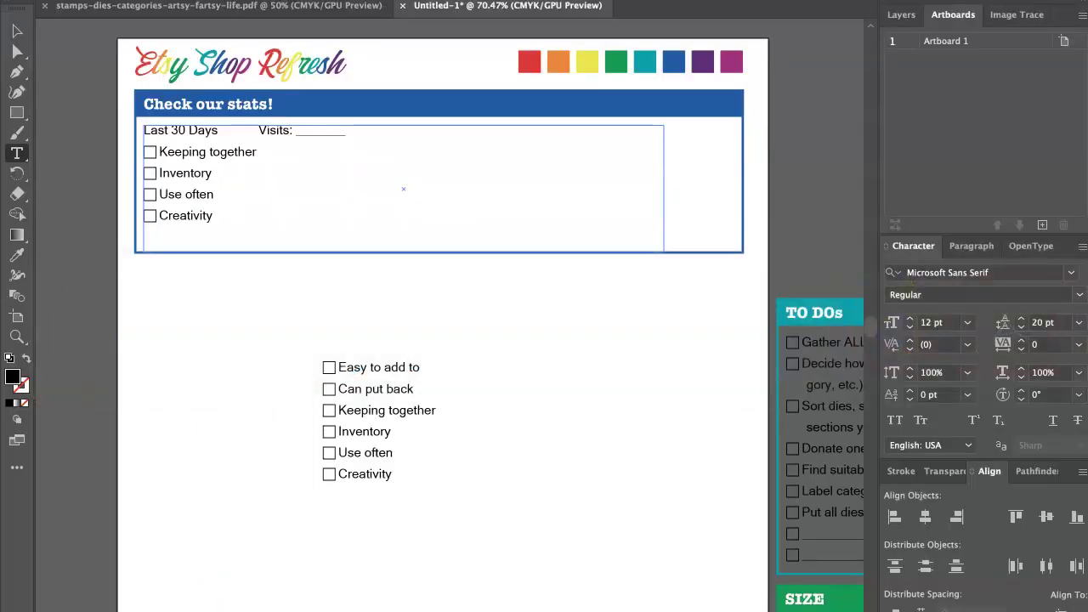
type("Orders:")
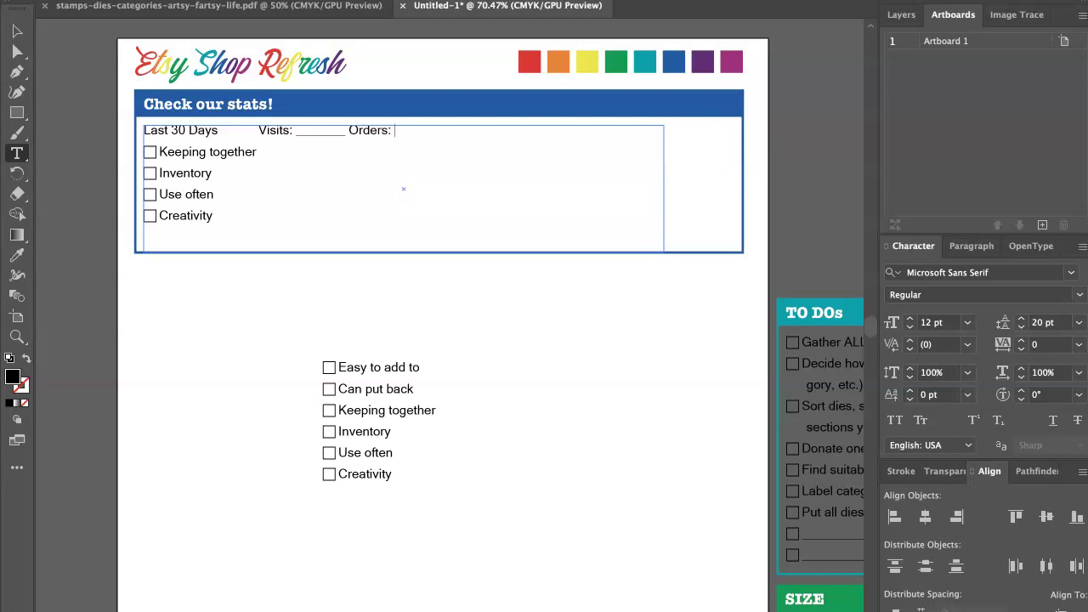
type(" ______ Conv Rate: _____")
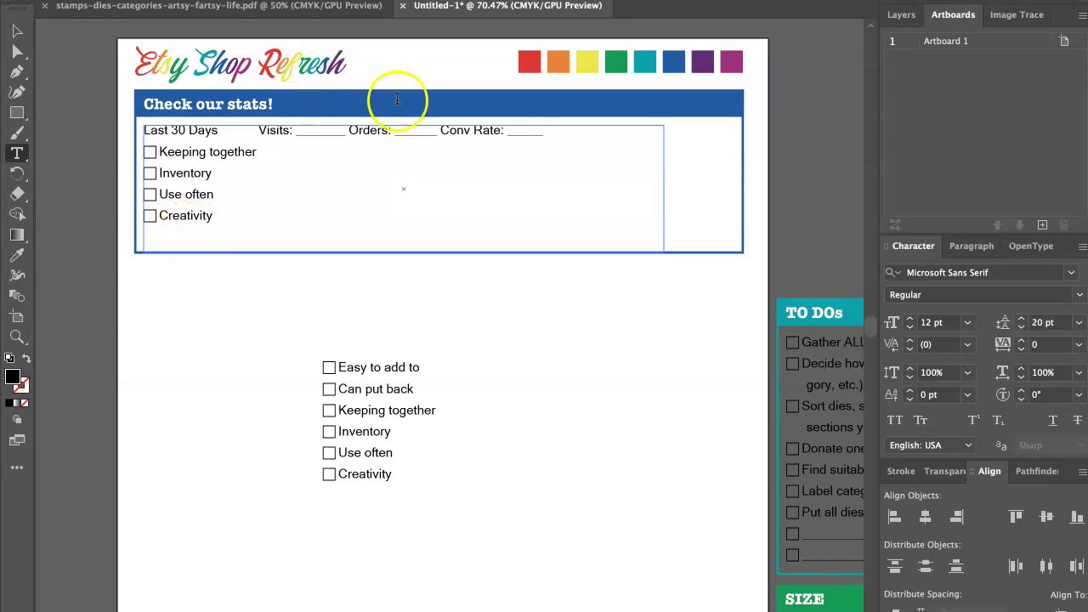
Even out the Visits and Conv Rate blanks and give Revenue a matching colon and blank
double_click(408, 128)
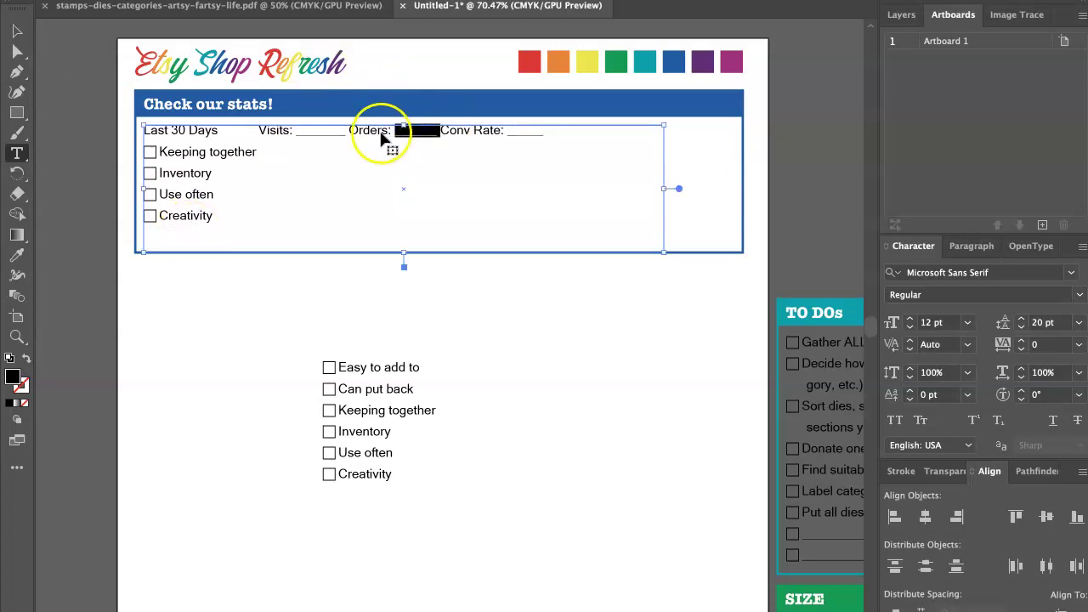
double_click(322, 133)
type("_______")
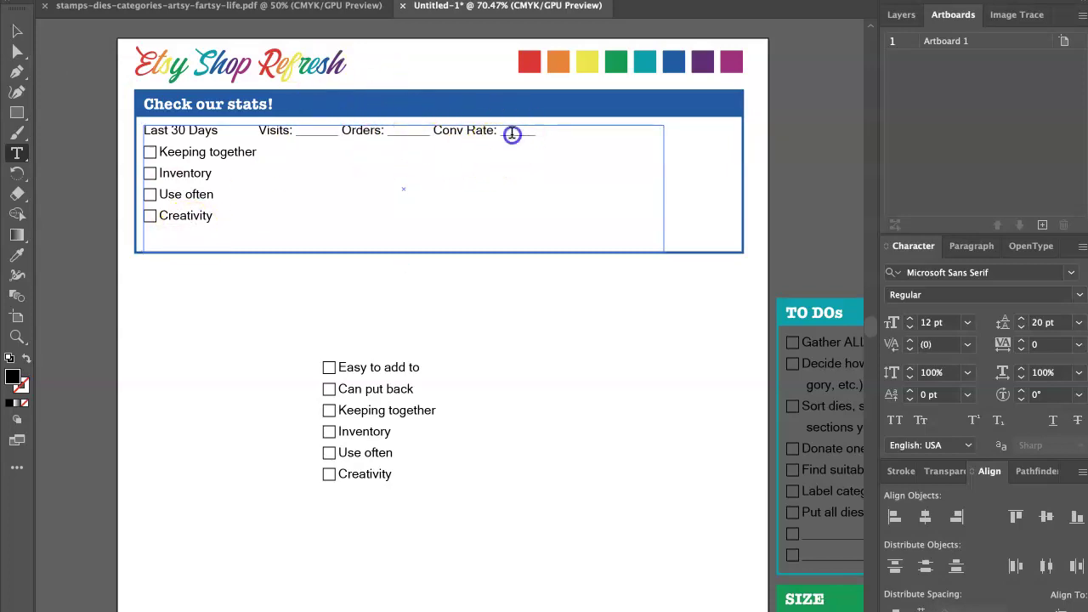
double_click(512, 131)
type("_______")
left_click(318, 114)
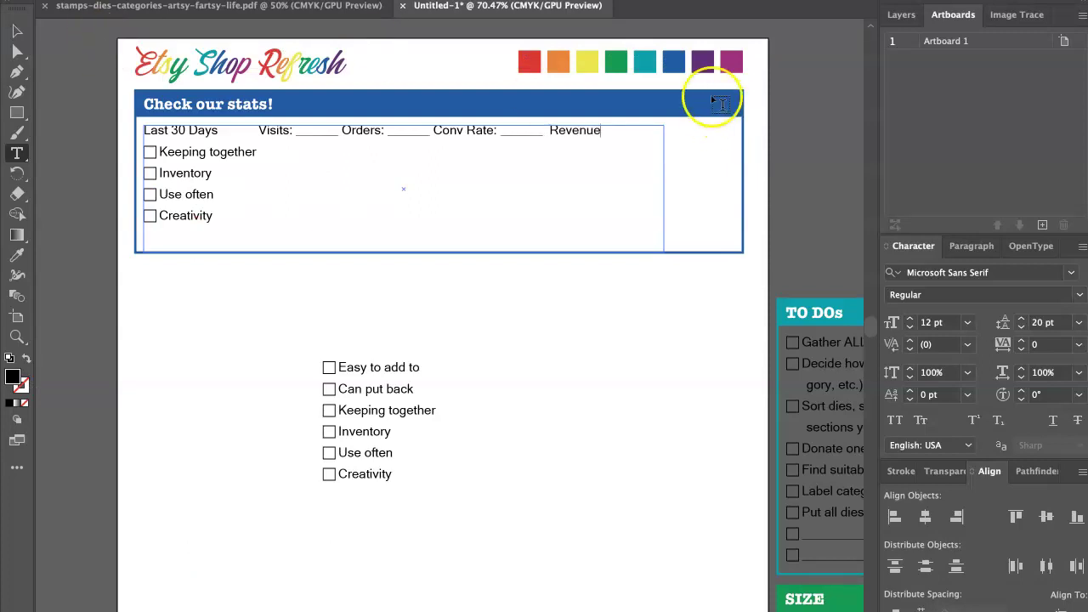
left_click_drag(541, 132, 491, 134)
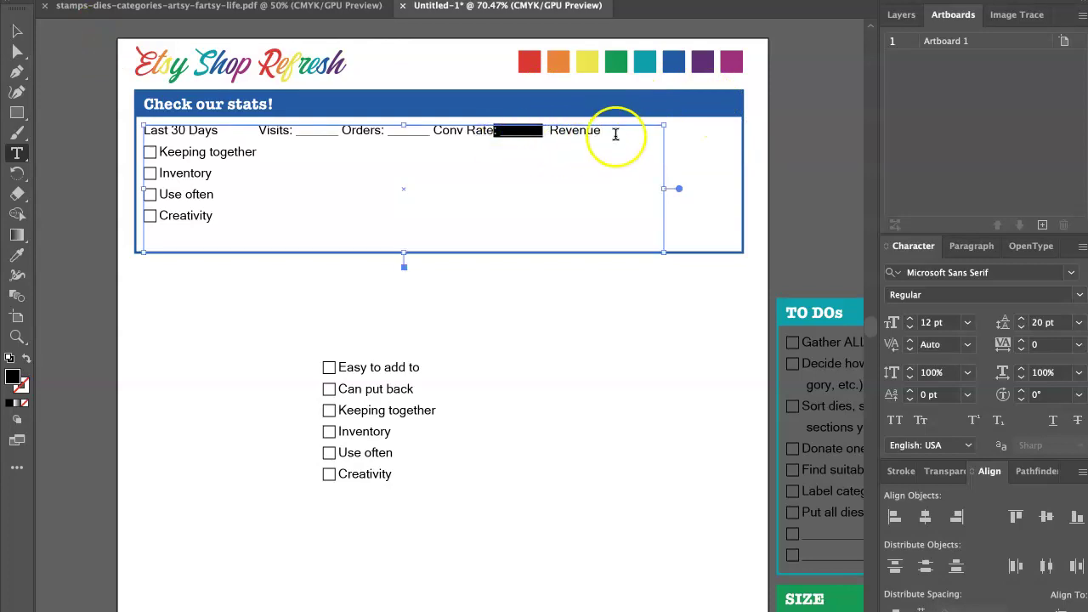
left_click(618, 131)
type(": _______")
left_click(17, 31)
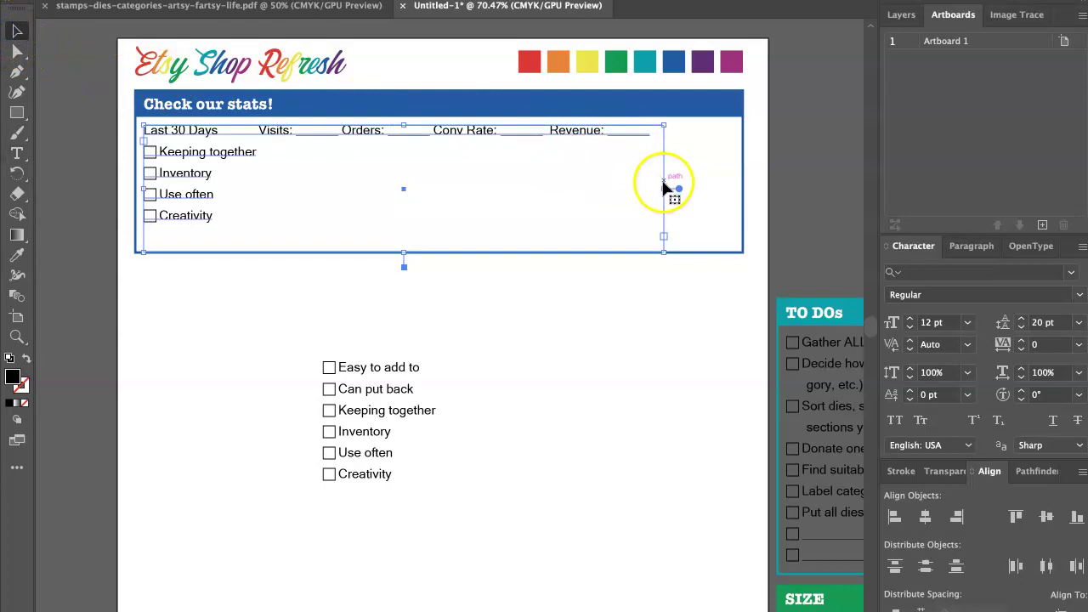
Widen the stats text frame to the box edge and delete the four leftover checkbox lines
left_click_drag(663, 188, 737, 176)
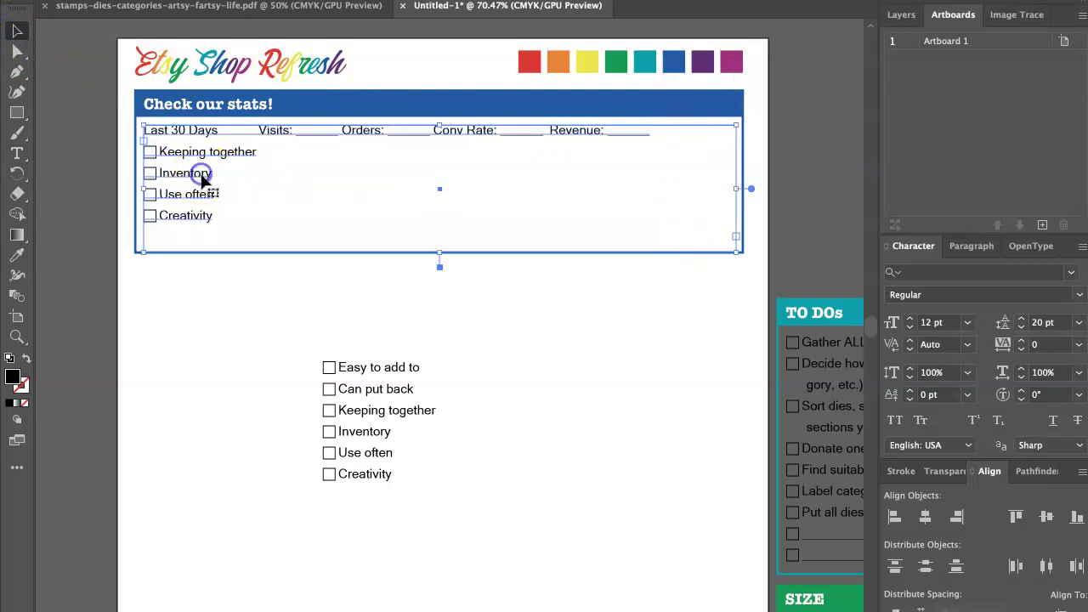
key("t")
left_click_drag(237, 209, 105, 153)
key("BackSpace")
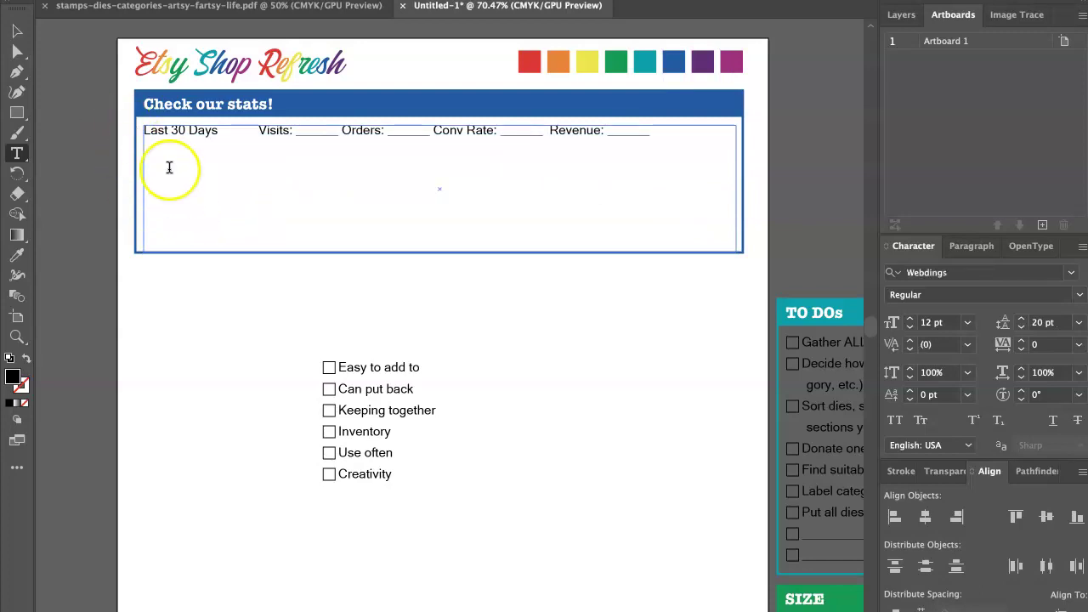
Insert tab gaps before Orders, Conv Rate and Revenue, and remove the extra gap before Visits
left_click(18, 32)
left_click(82, 97)
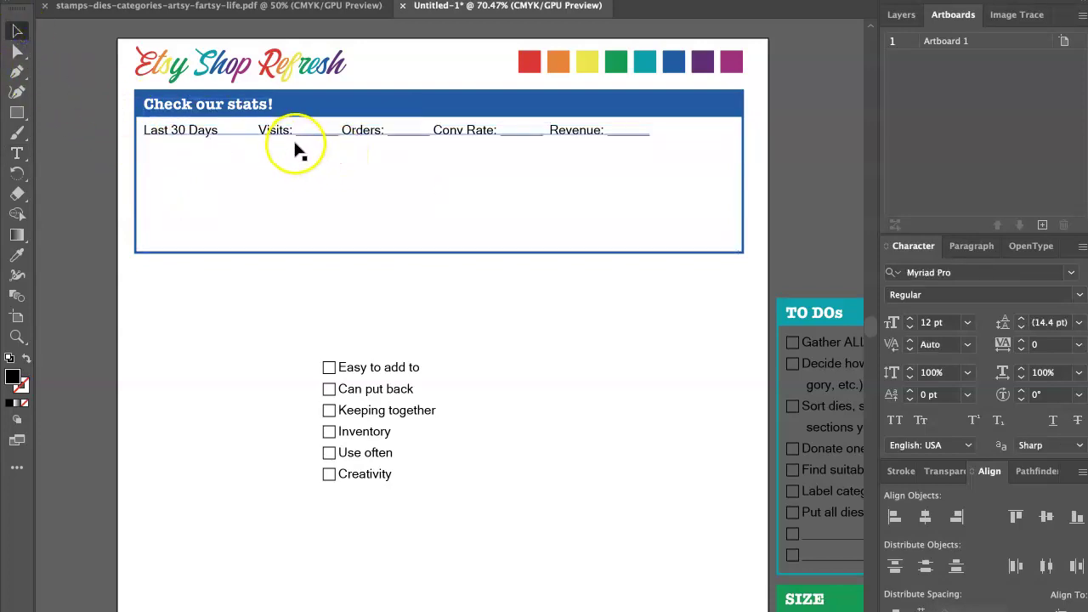
left_click(347, 134)
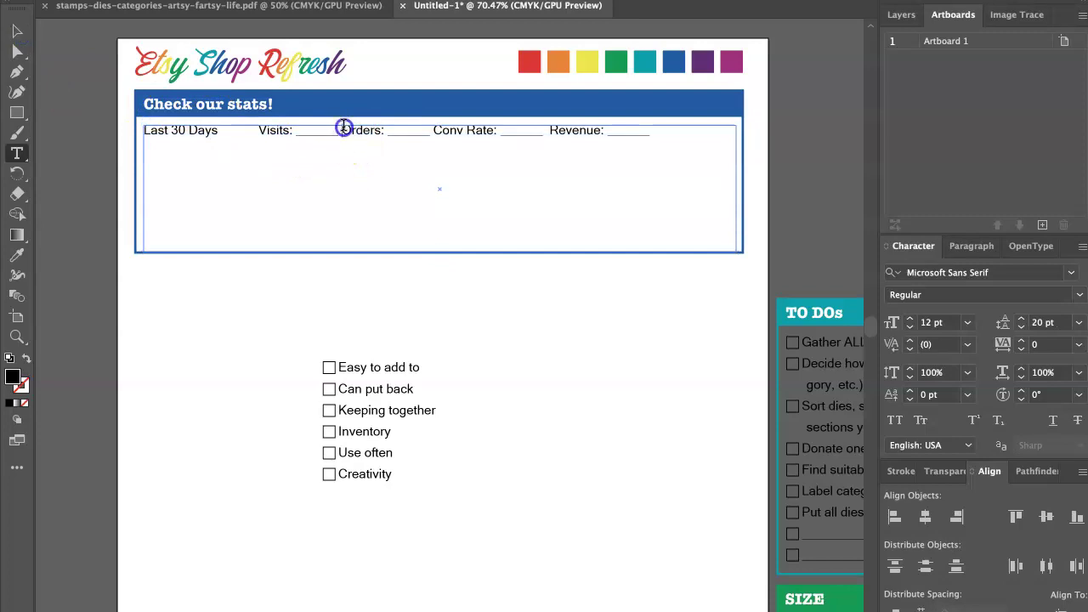
key("Tab")
left_click(466, 129)
key("Tab")
left_click(605, 130)
key("Tab")
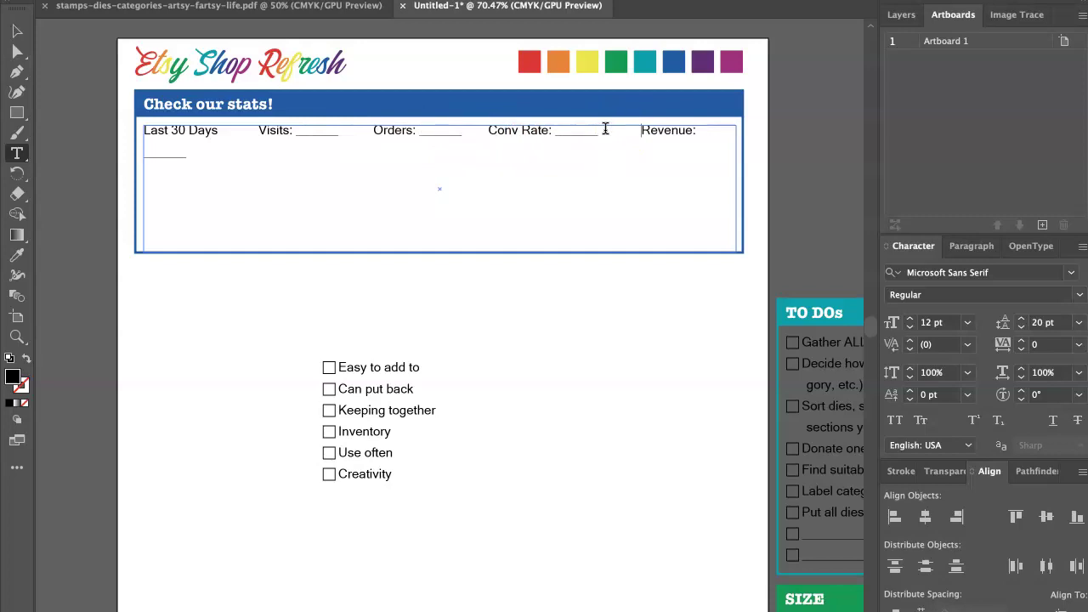
left_click(254, 129)
key("BackSpace")
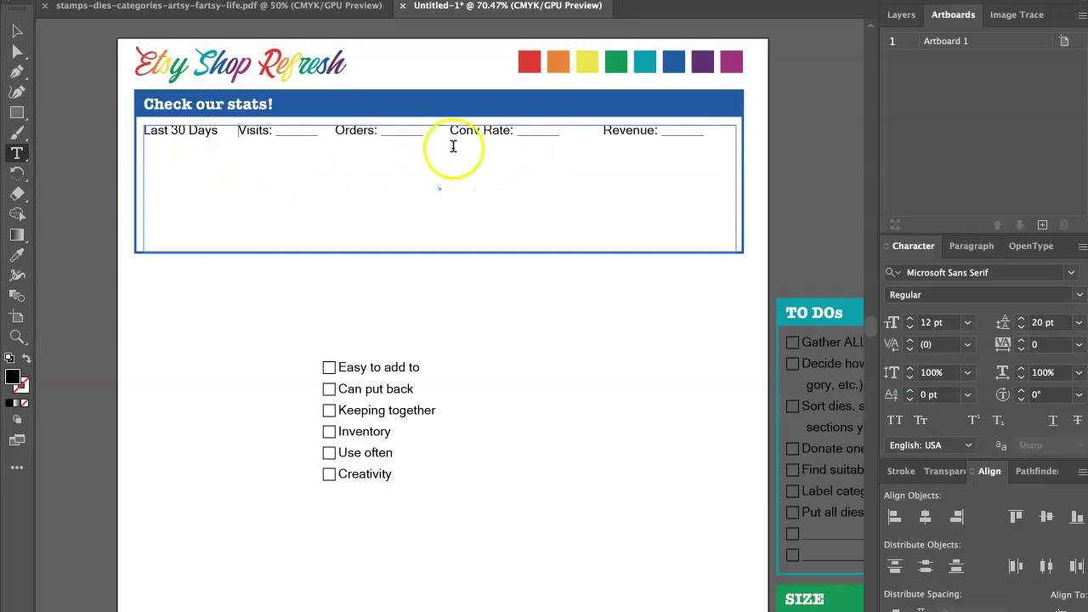
Tighten the gap before Orders and move the Revenue gap after Last 30 Days so everything fits one line
left_click_drag(444, 129, 426, 130)
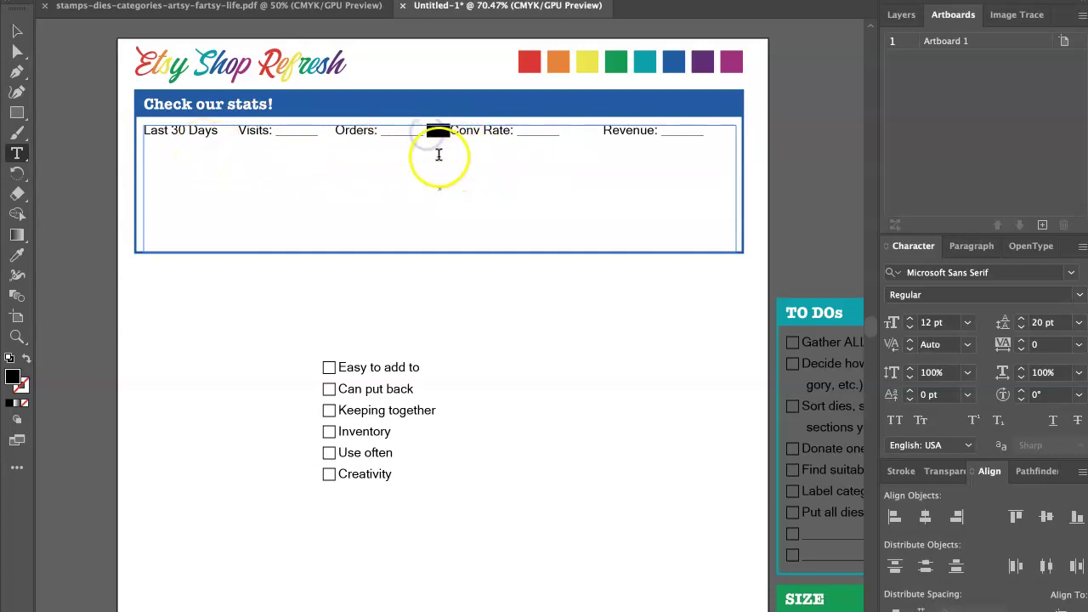
left_click_drag(338, 134, 316, 129)
key("BackSpace")
left_click_drag(338, 131, 321, 129)
key("Escape")
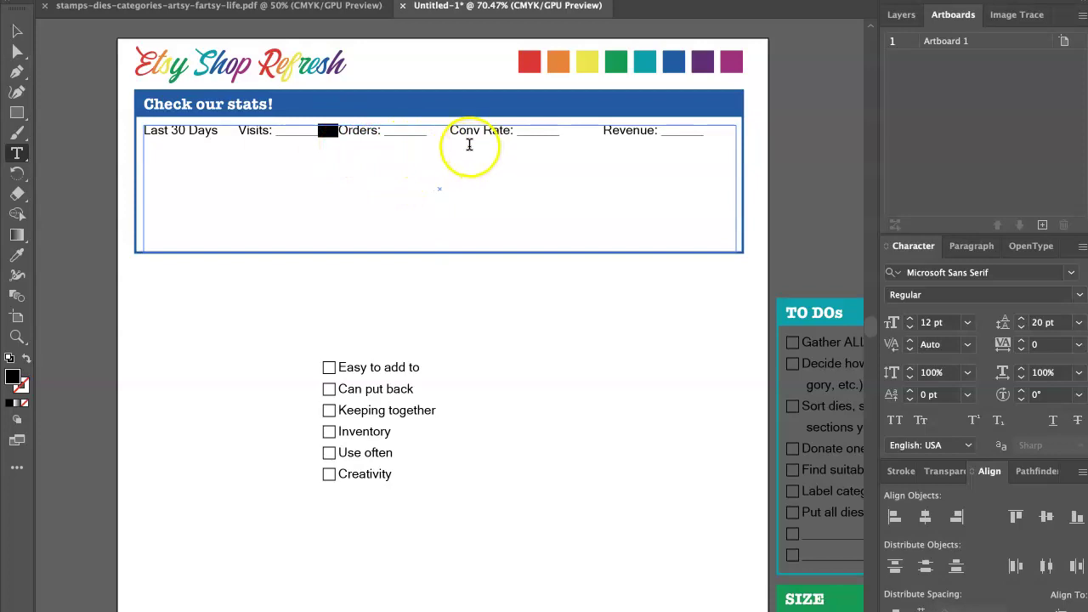
left_click(432, 133)
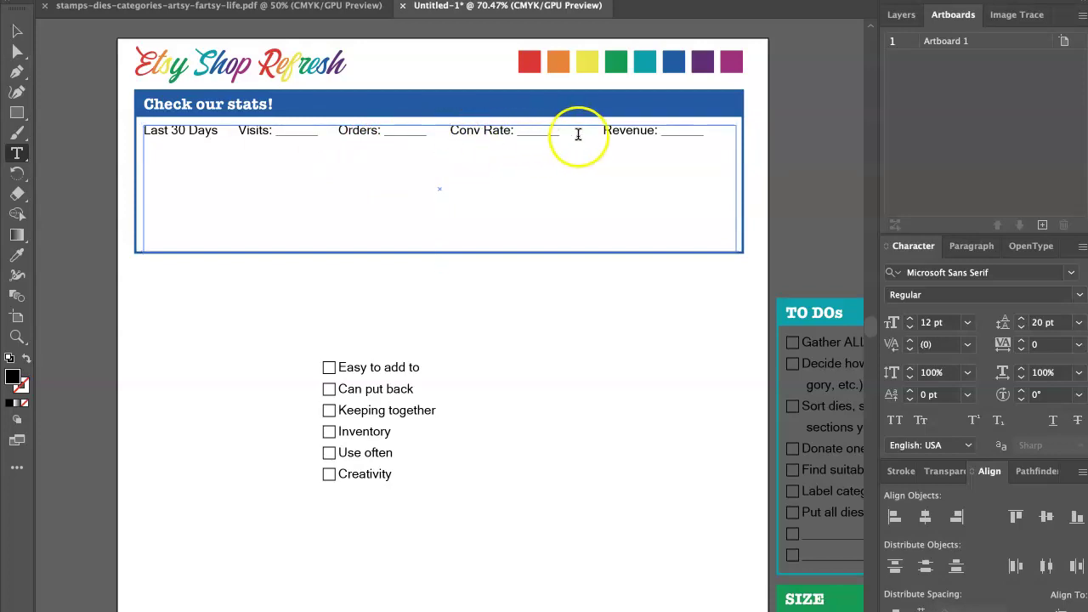
left_click_drag(602, 134, 561, 133)
key("ctrl+x")
left_click(237, 133)
key("ctrl+v")
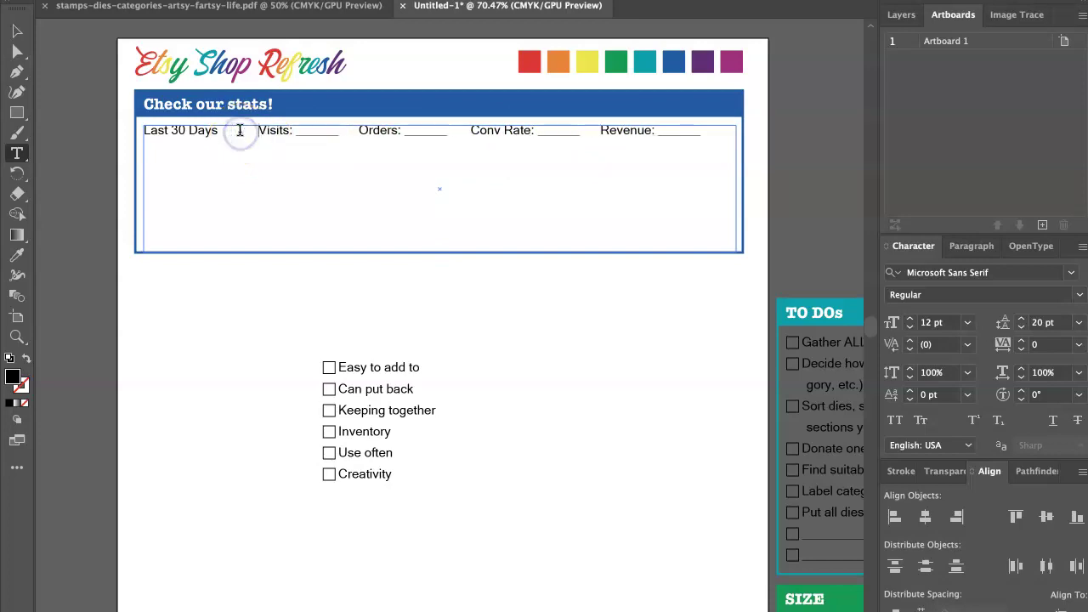
left_click(227, 136)
key("Escape")
key("super+Tab")
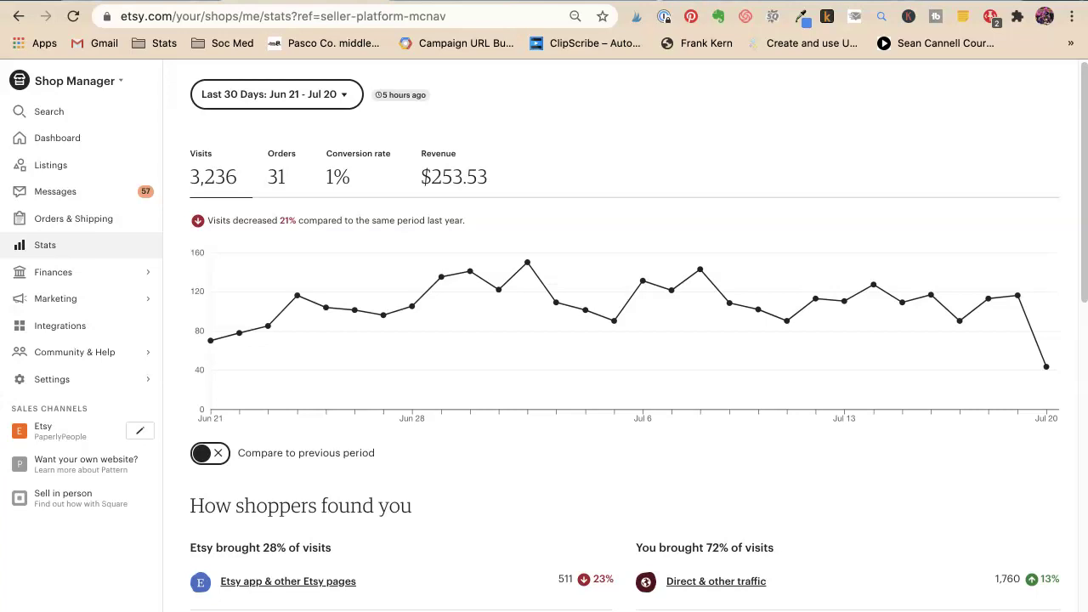
Start a new TextEdit note listing last-30-days visits, orders, conversion rate, revenue and Jun 21 – Jul 20
key("super+o")
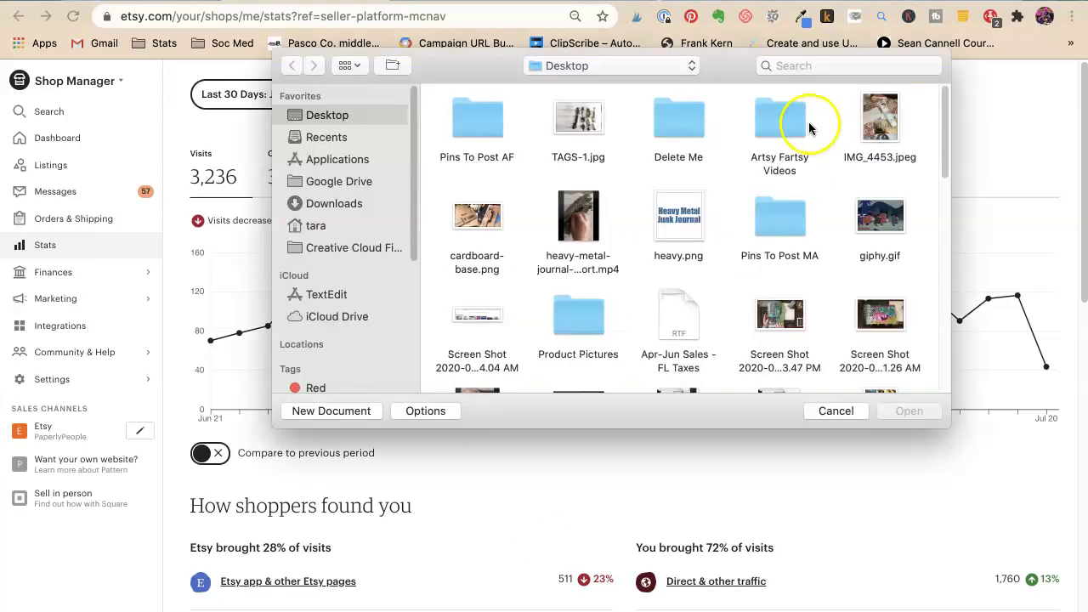
left_click(364, 413)
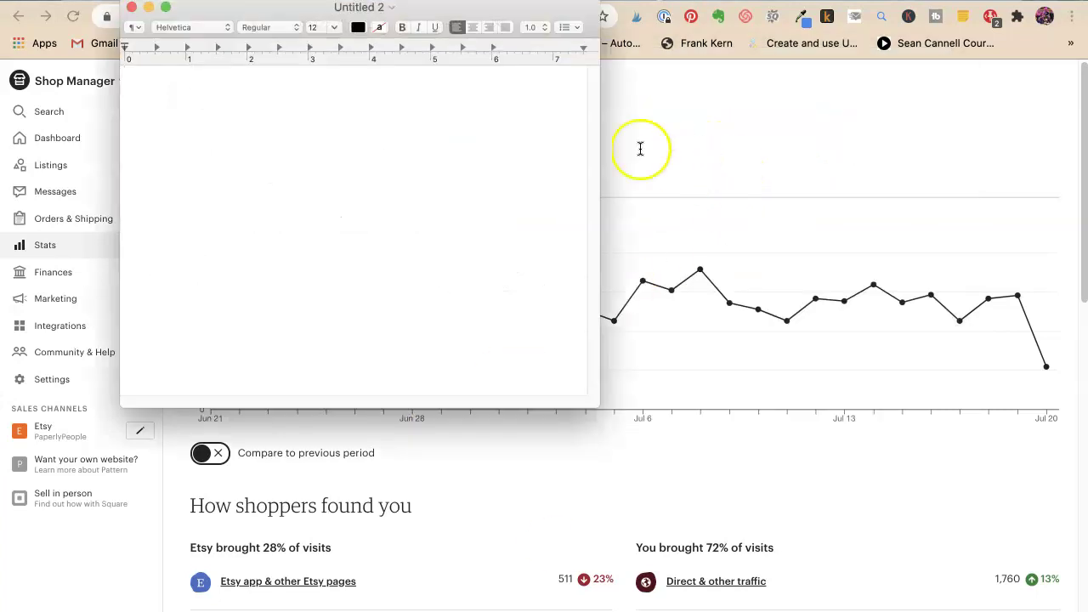
left_click_drag(275, 26, 1022, 0)
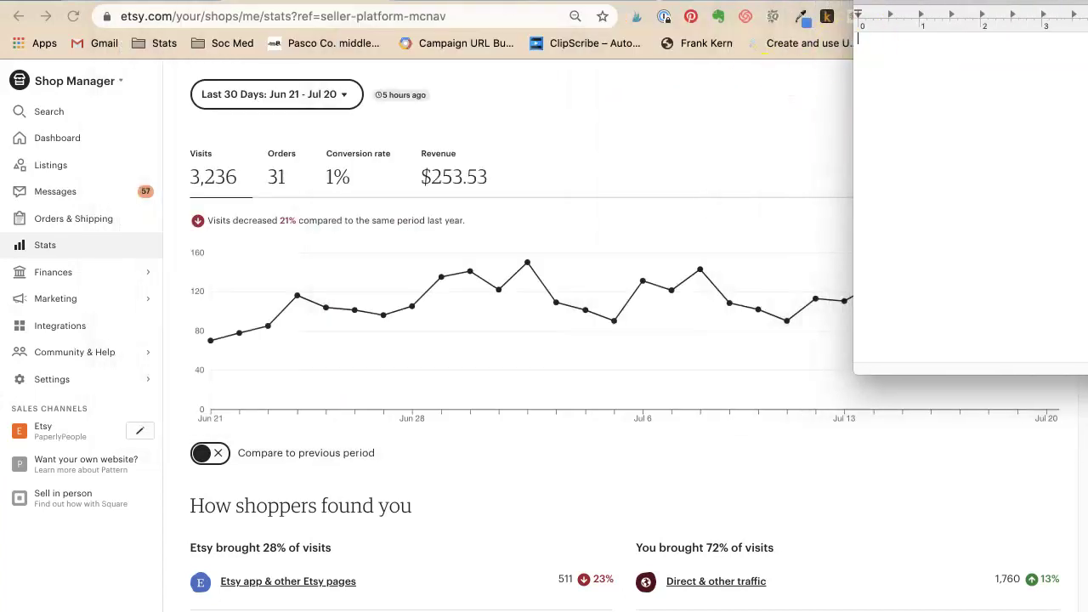
type("last")
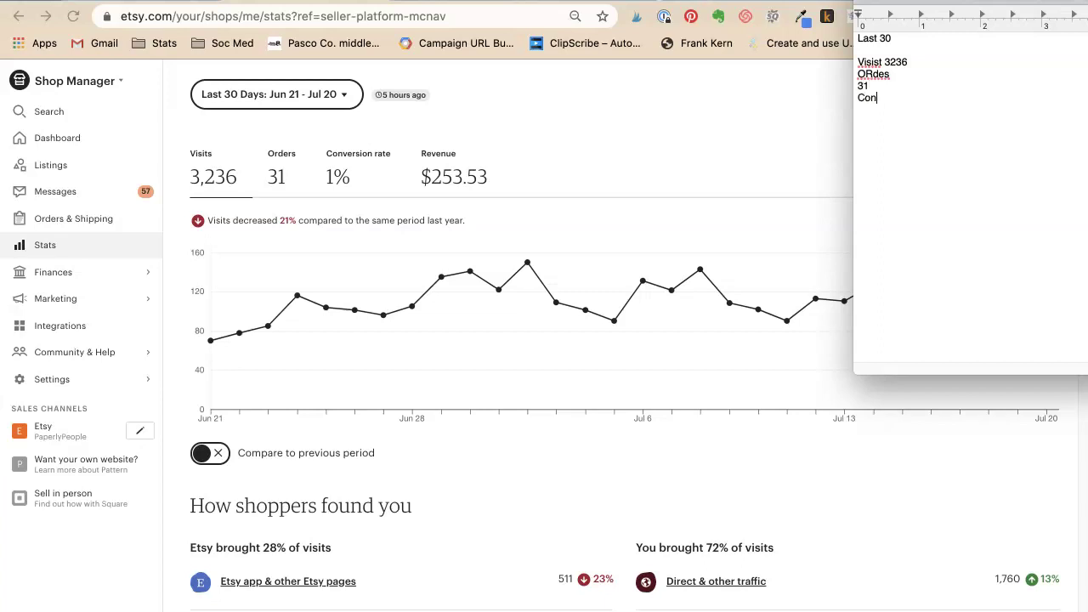
type("f")
key("BackSpace")
type("eveune")
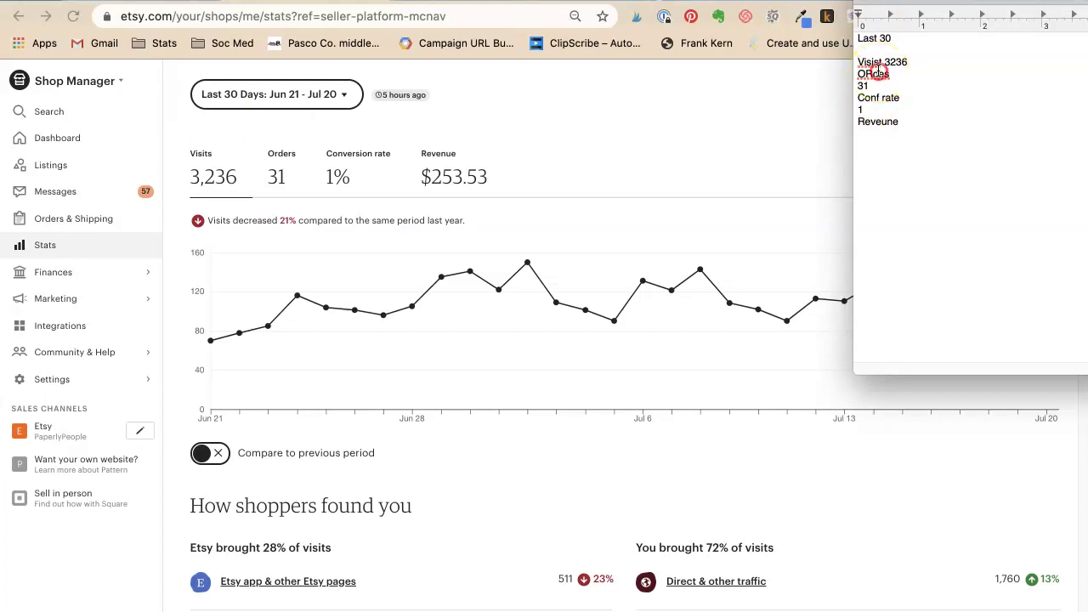
Correct the misspellings to Orders, Revenue and Visits using spelling suggestions
right_click(879, 71)
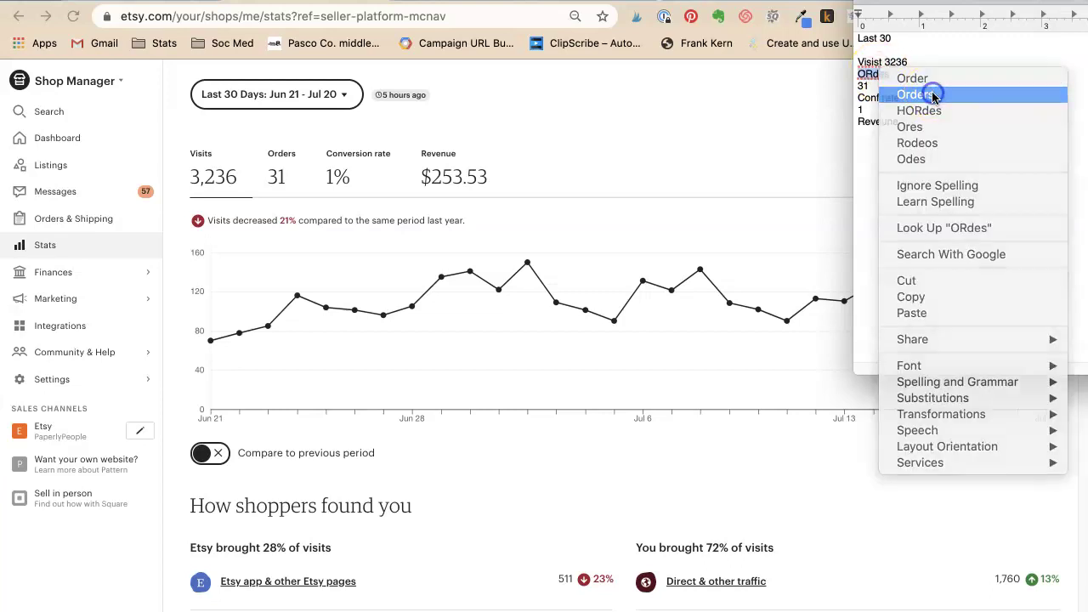
left_click(934, 94)
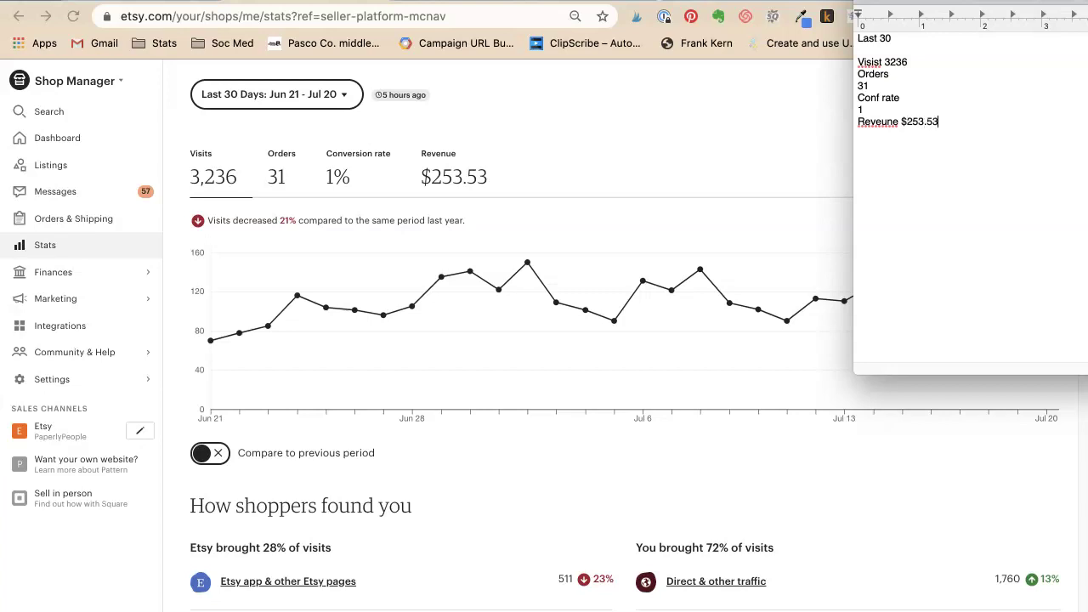
left_click(876, 114)
right_click(875, 113)
left_click(854, 127)
right_click(874, 129)
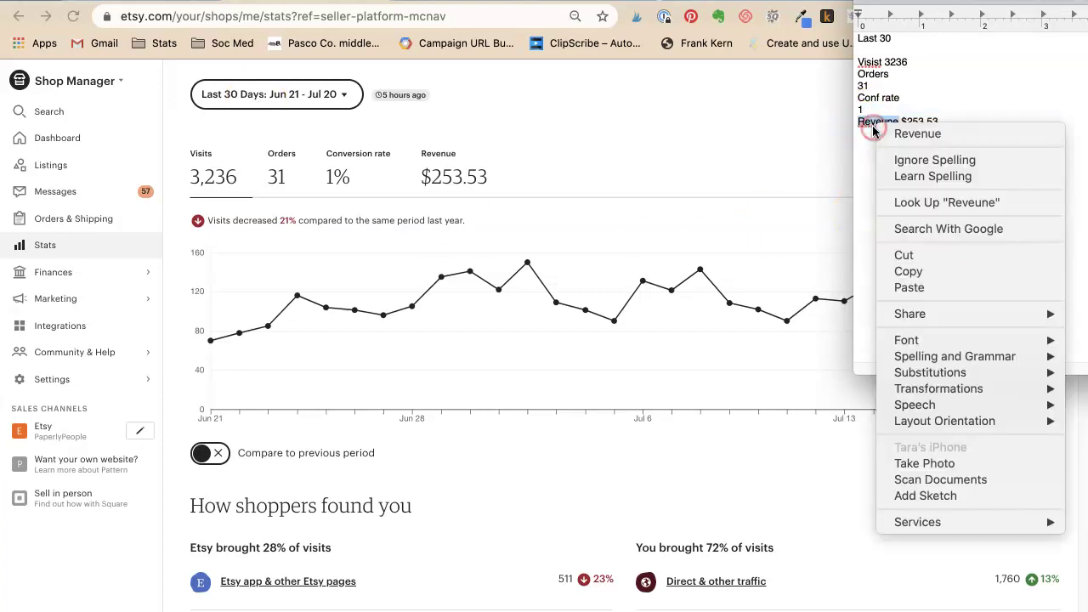
left_click(891, 133)
right_click(869, 63)
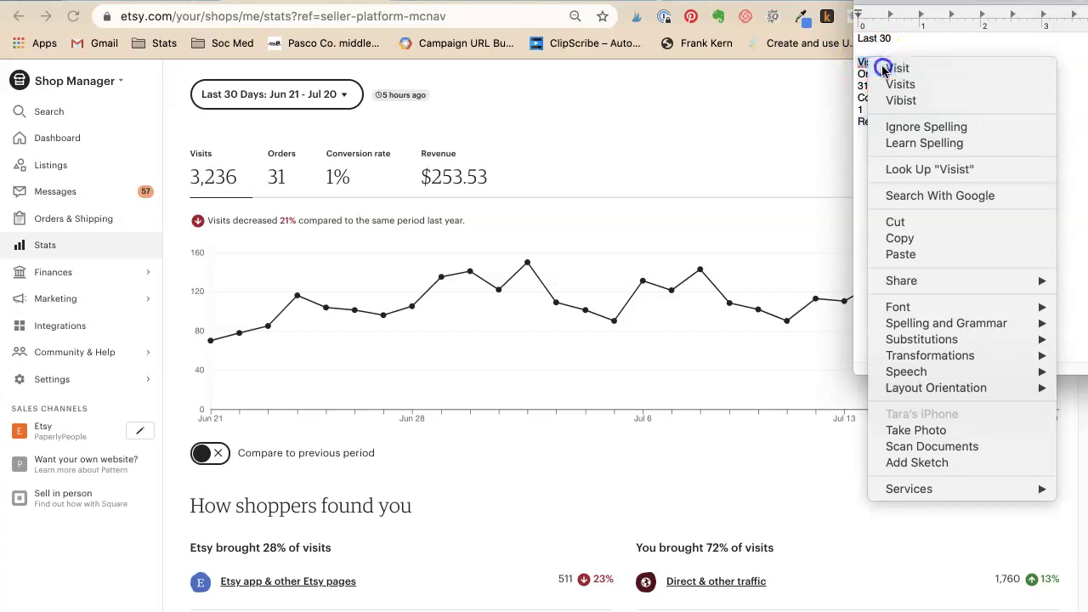
left_click(897, 68)
type("s 3236")
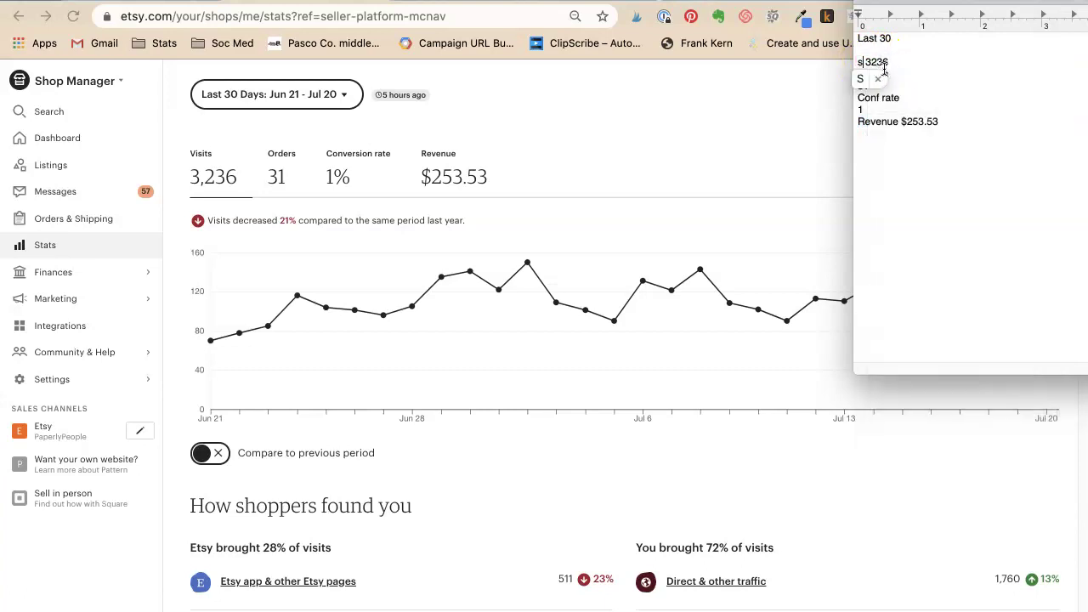
key("super+z")
left_click(877, 62)
type("sits")
Paste a copy of the stats block below the dates and relabel it 'Last year (same time)'
left_click(534, 159)
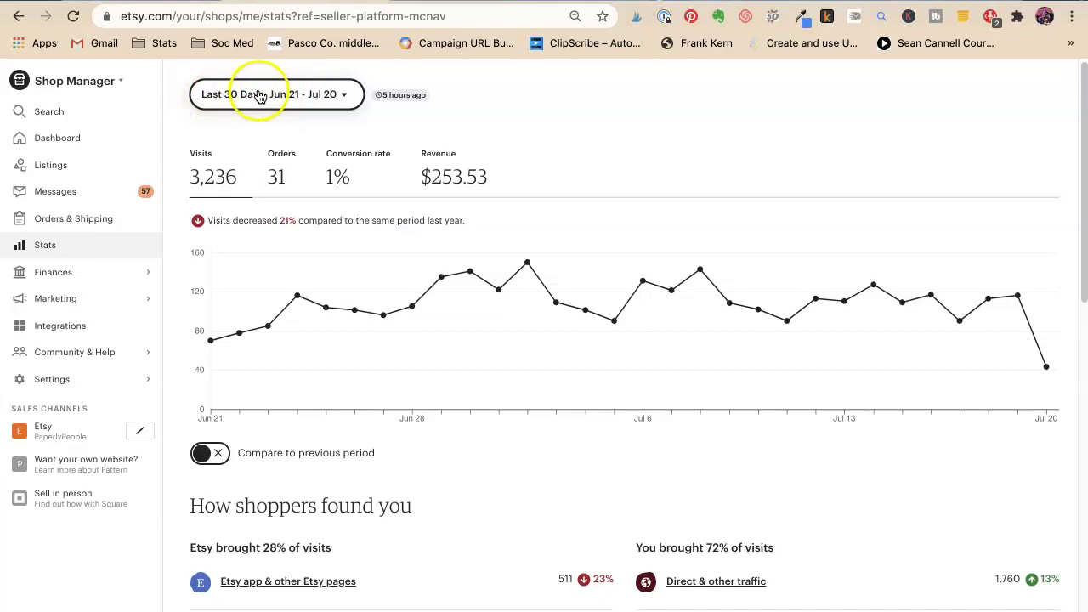
key("super+Tab")
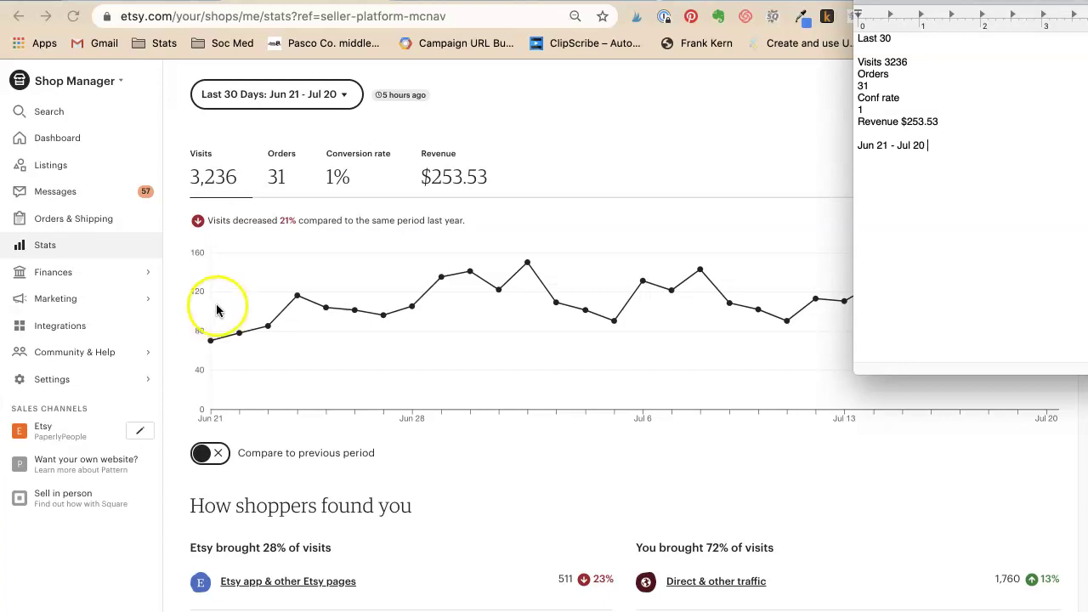
left_click_drag(935, 124, 849, 41)
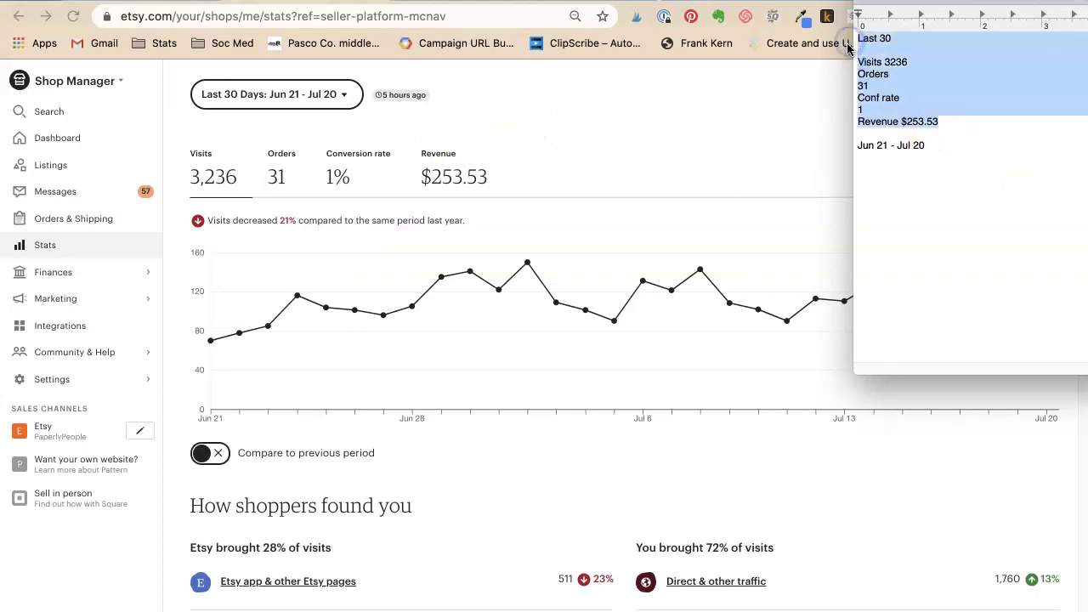
left_click(965, 145)
key("Return")
key("Return")
key("super+v")
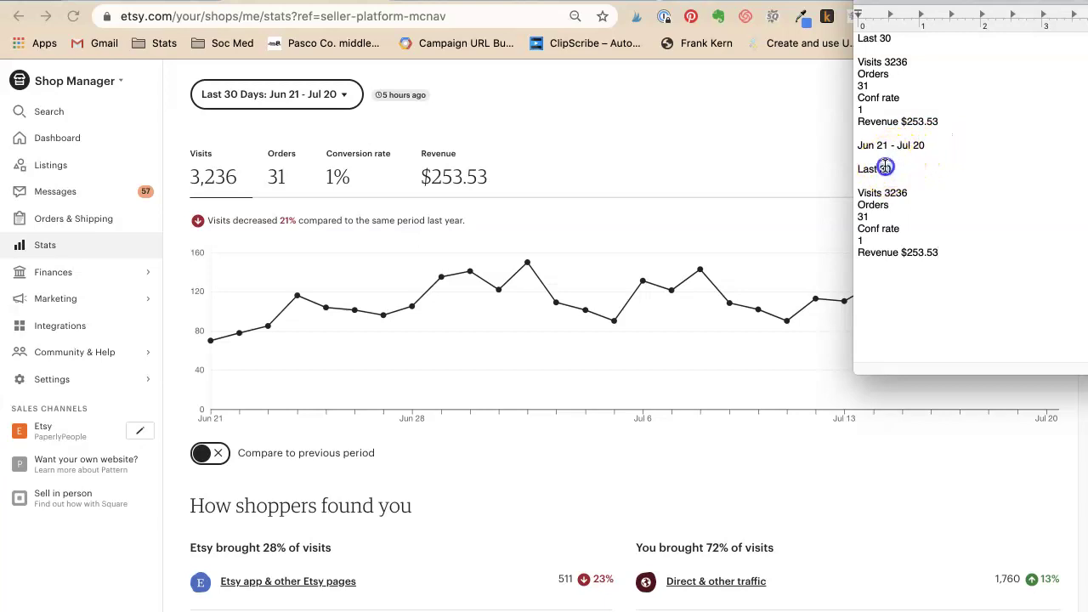
double_click(886, 168)
type("year")
left_click(942, 243)
left_click(933, 170)
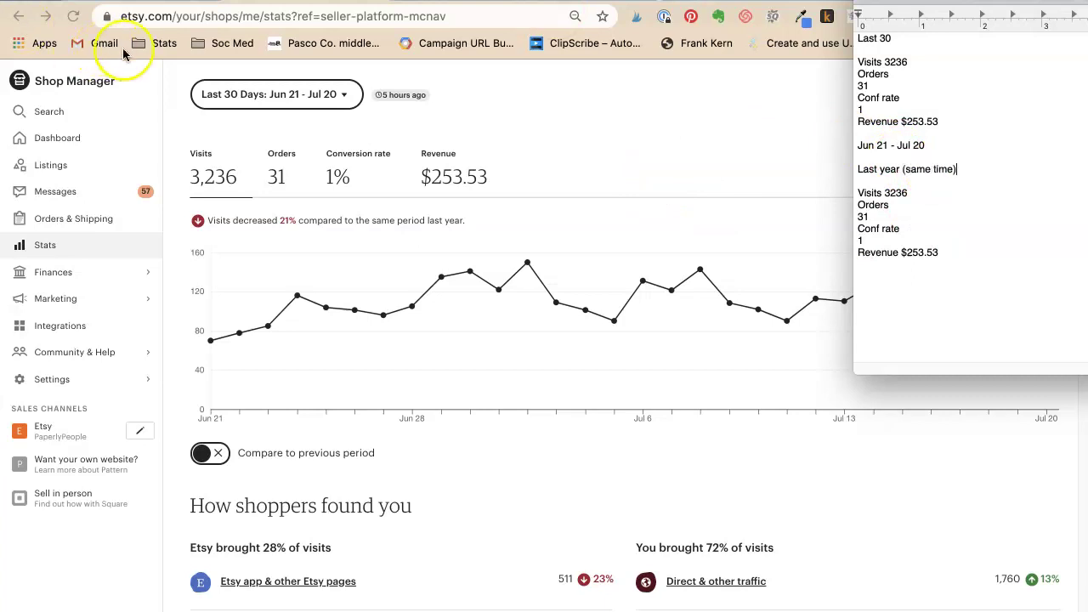
Apply a custom date range from 06/21/2019 to 07/20/2019 on the Stats page
left_click(226, 85)
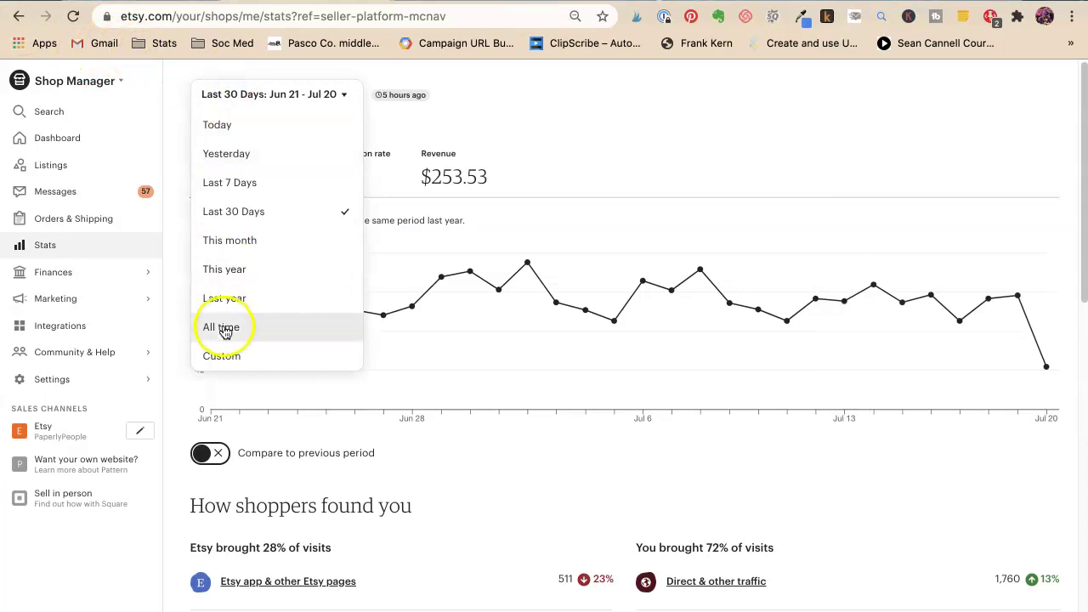
left_click(224, 353)
left_click(461, 213)
double_click(455, 212)
type("2019")
left_click(595, 213)
double_click(596, 212)
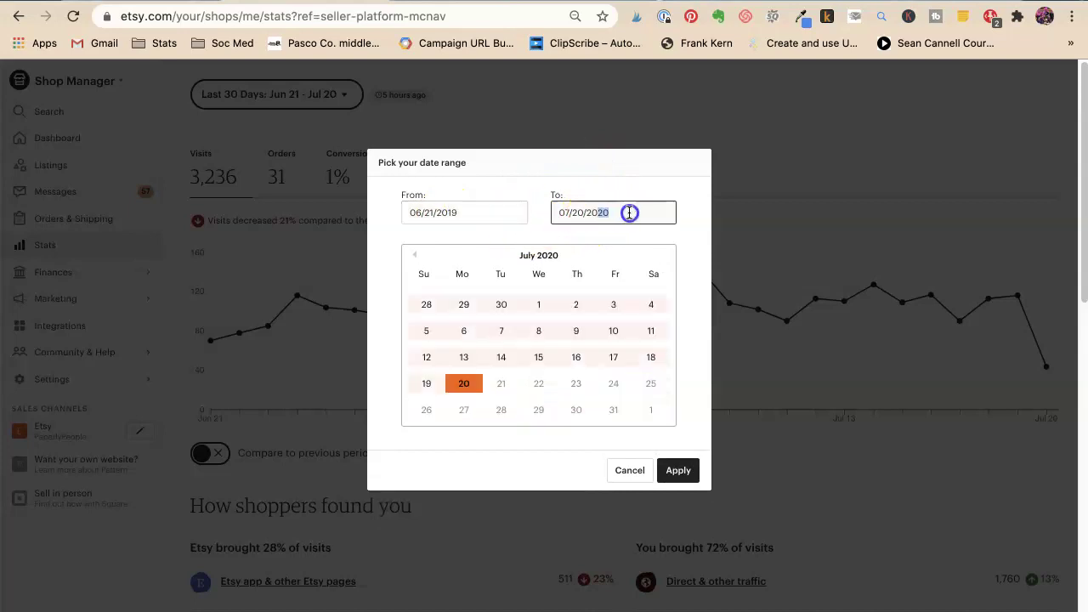
type("2019")
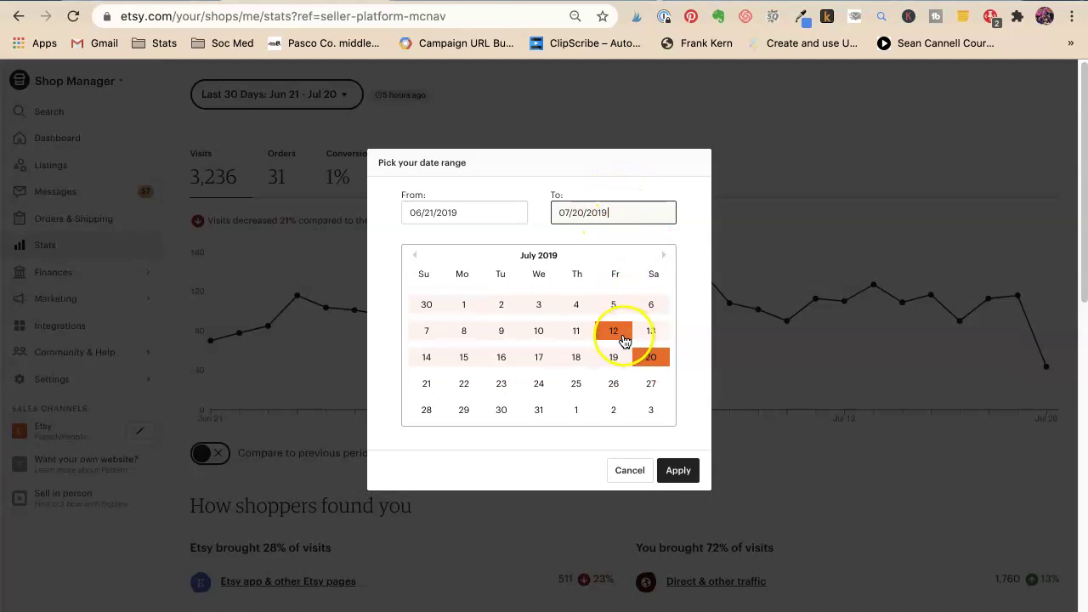
left_click(677, 467)
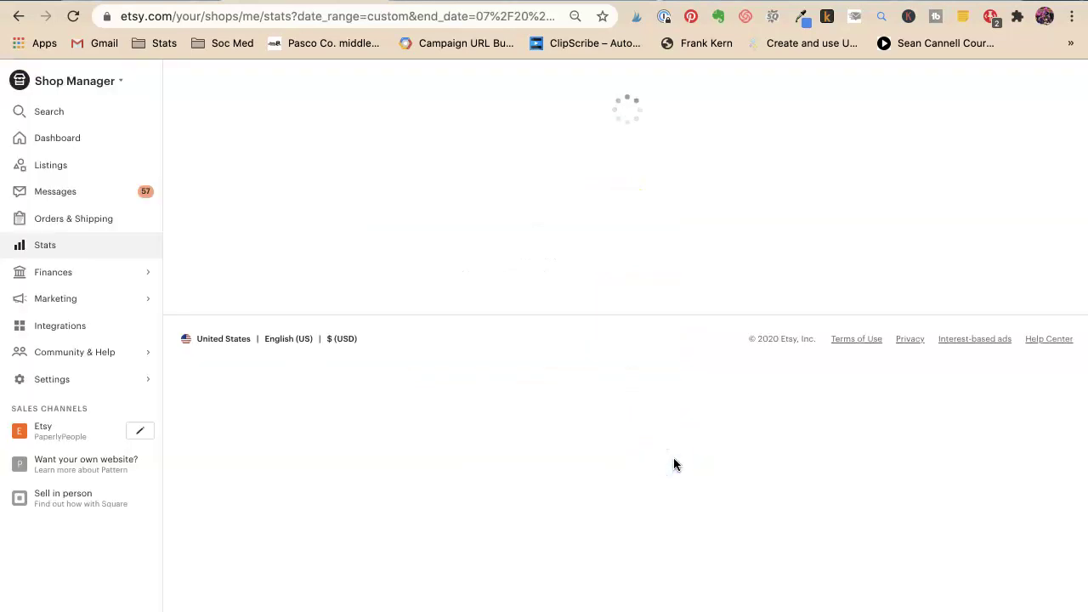
In the notes, change last year's visits to 4093 and orders to 53
key("super+Tab")
left_click(1016, 205)
left_click_drag(950, 252, 823, 168)
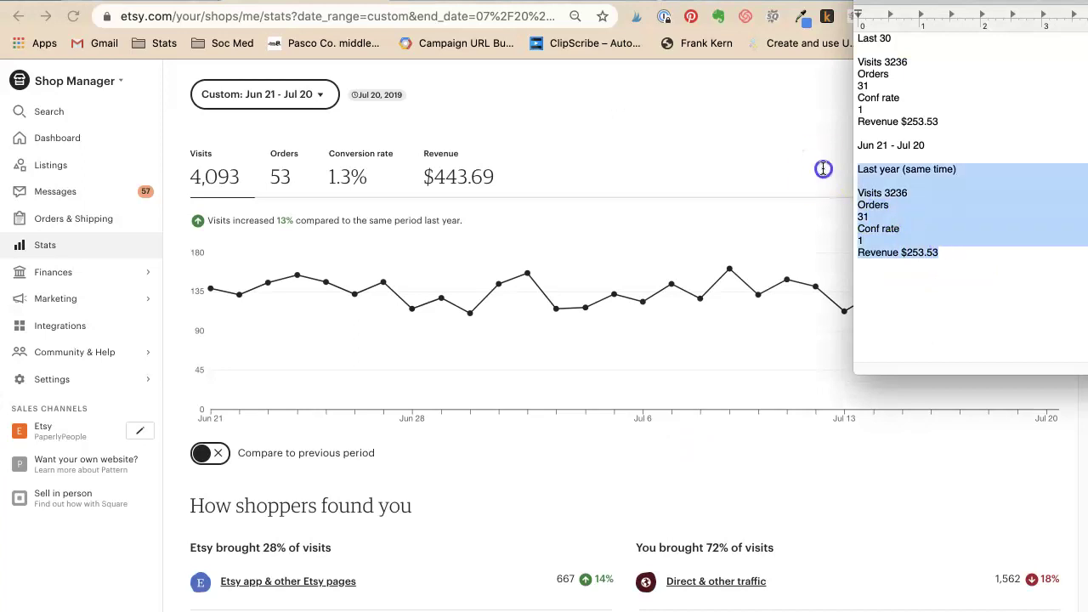
left_click(933, 223)
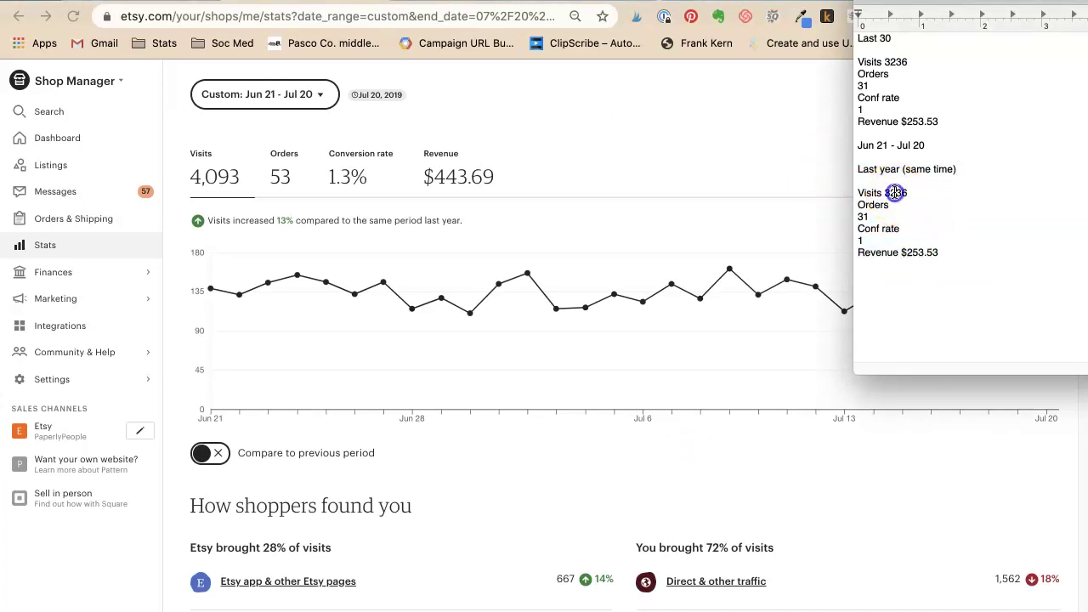
type("409")
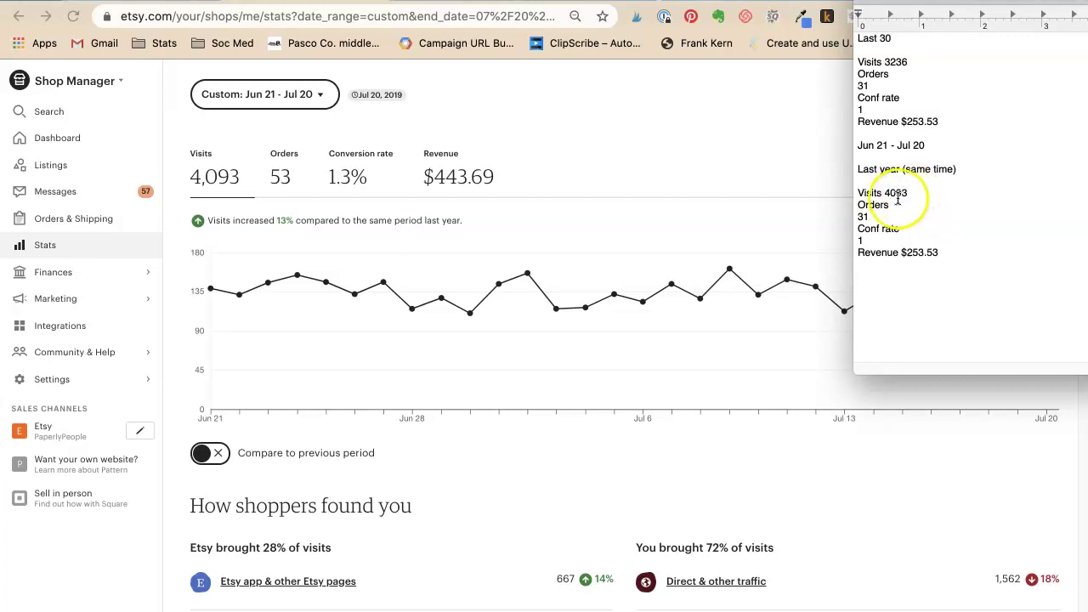
triple_click(883, 216)
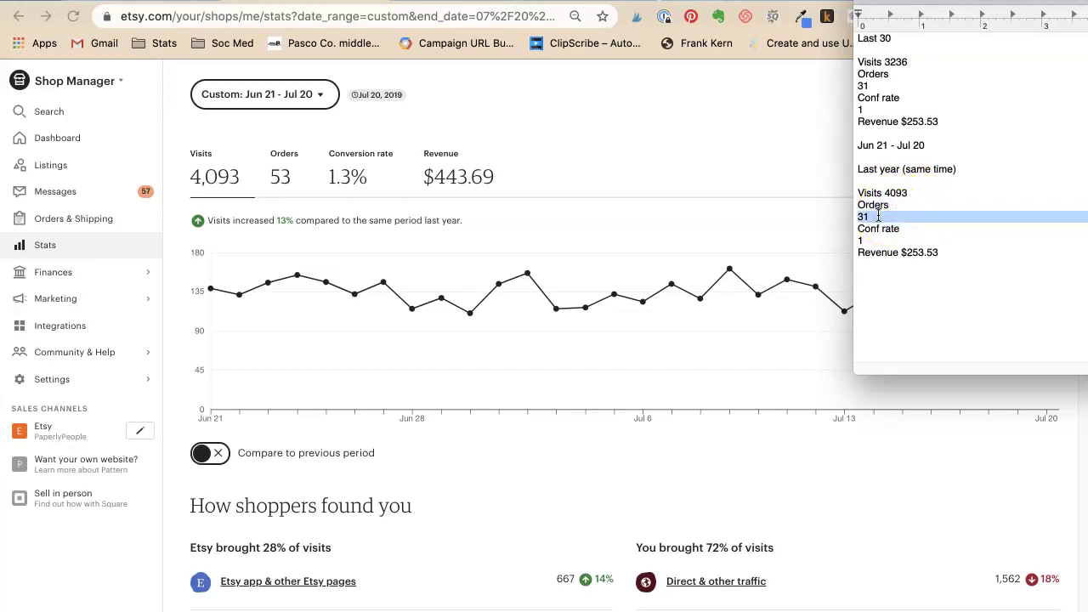
type("53")
key("Return")
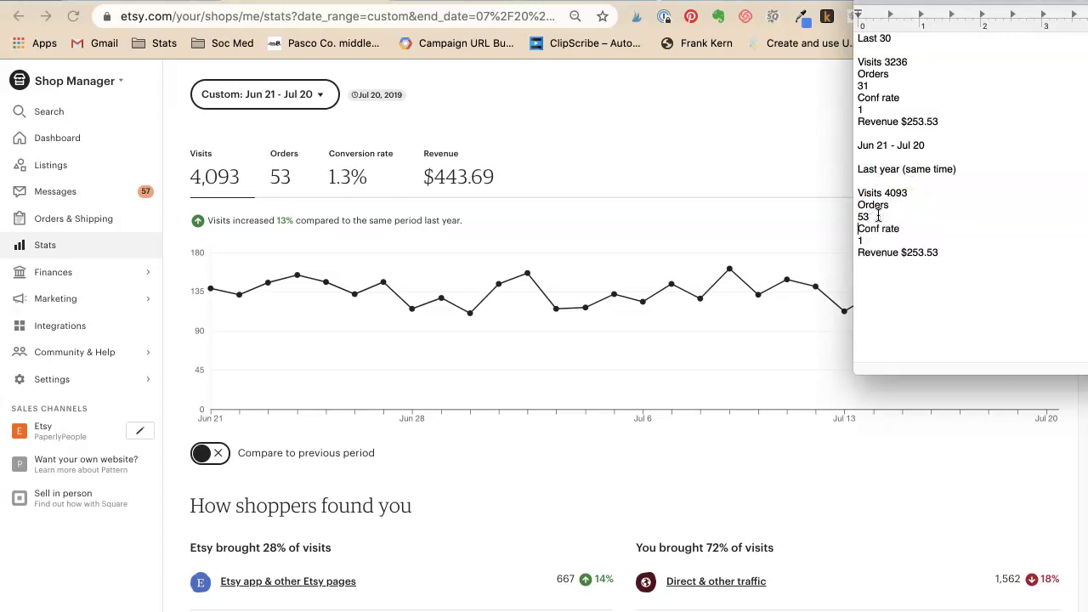
Replace last year's conversion rate with 1.3 and revenue with $443.69
left_click(880, 198)
left_click(874, 235)
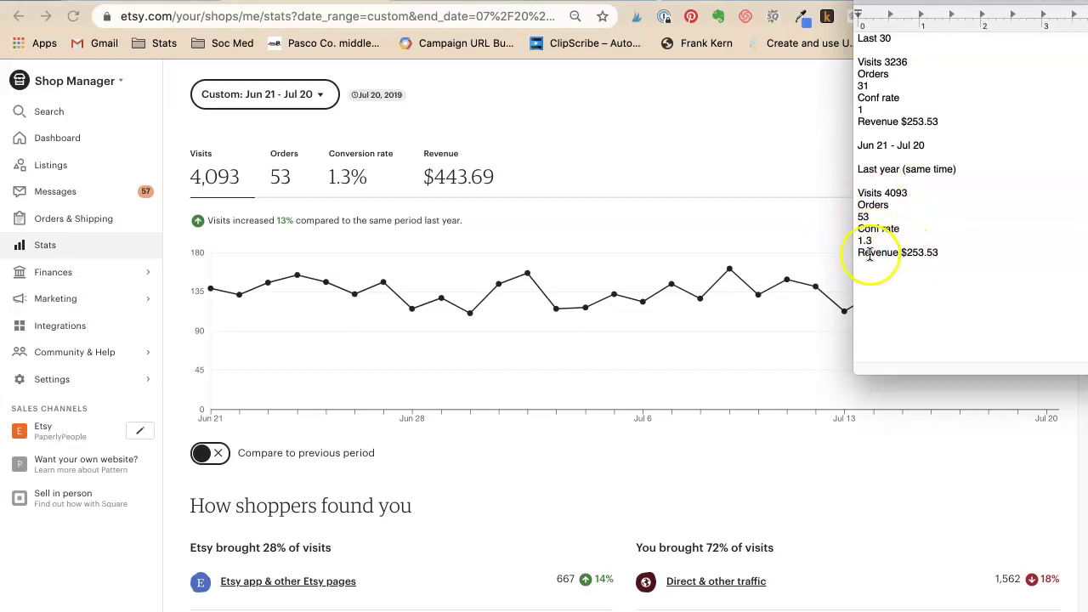
left_click(956, 252)
left_click_drag(955, 251, 908, 250)
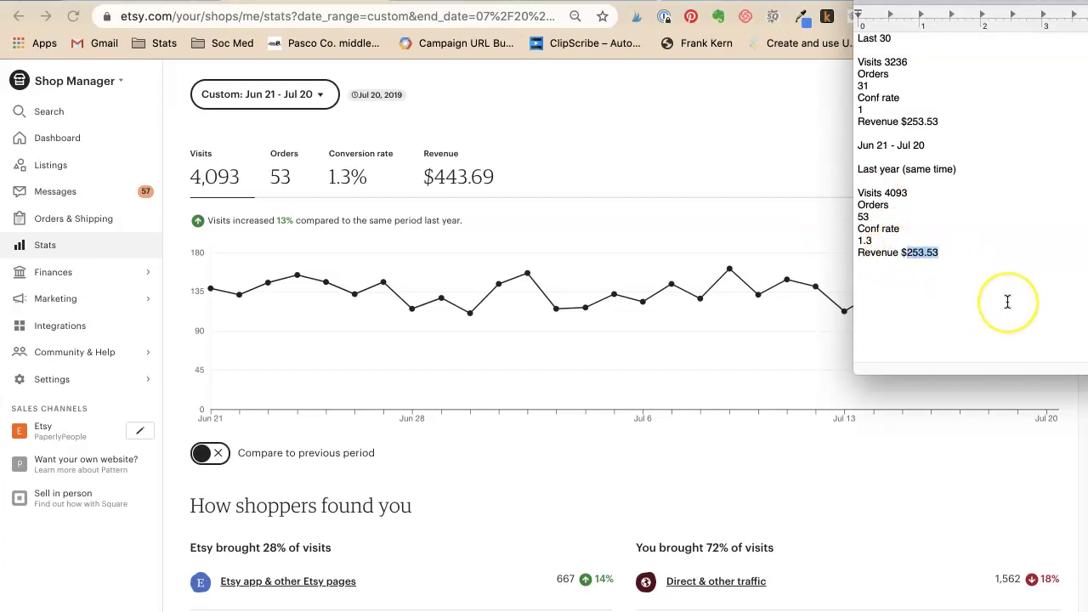
type("$44")
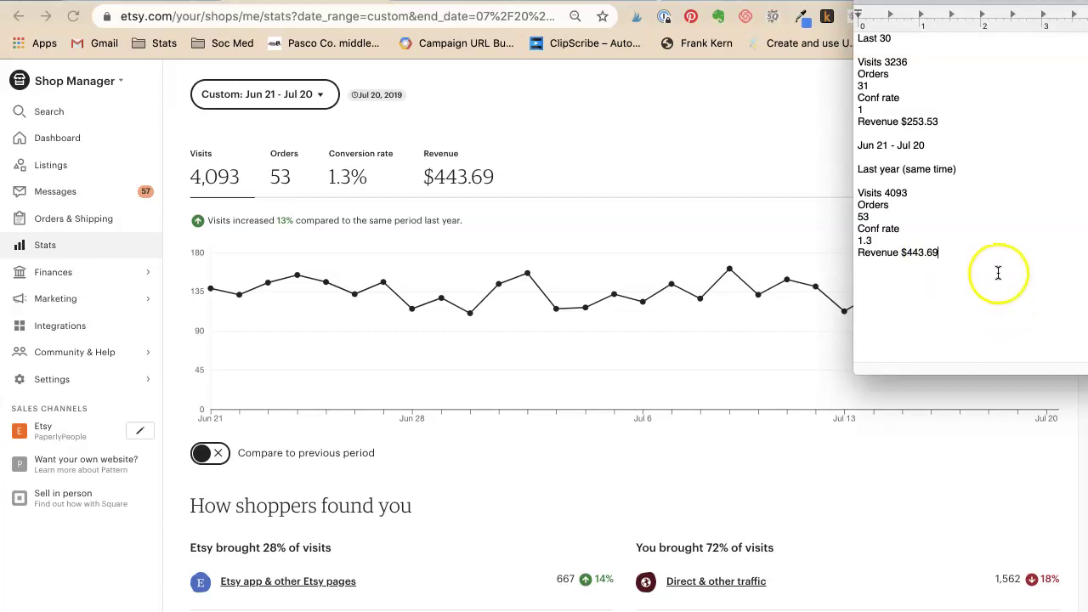
left_click(997, 274)
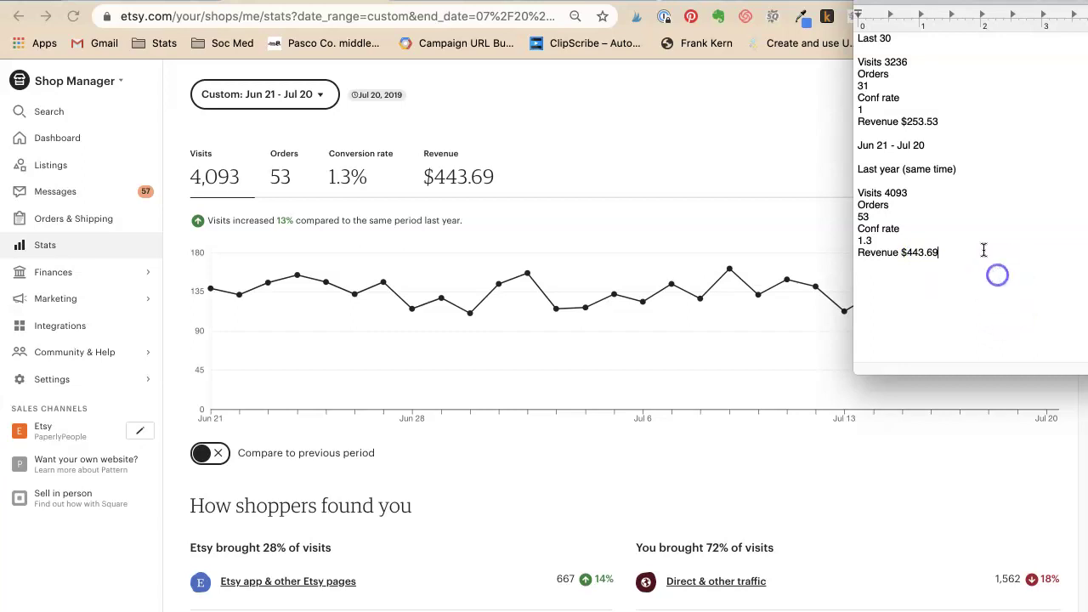
Join the 53 and 1.3 values onto their Orders and Conf rate lines
left_click(856, 213)
key("BackSpace")
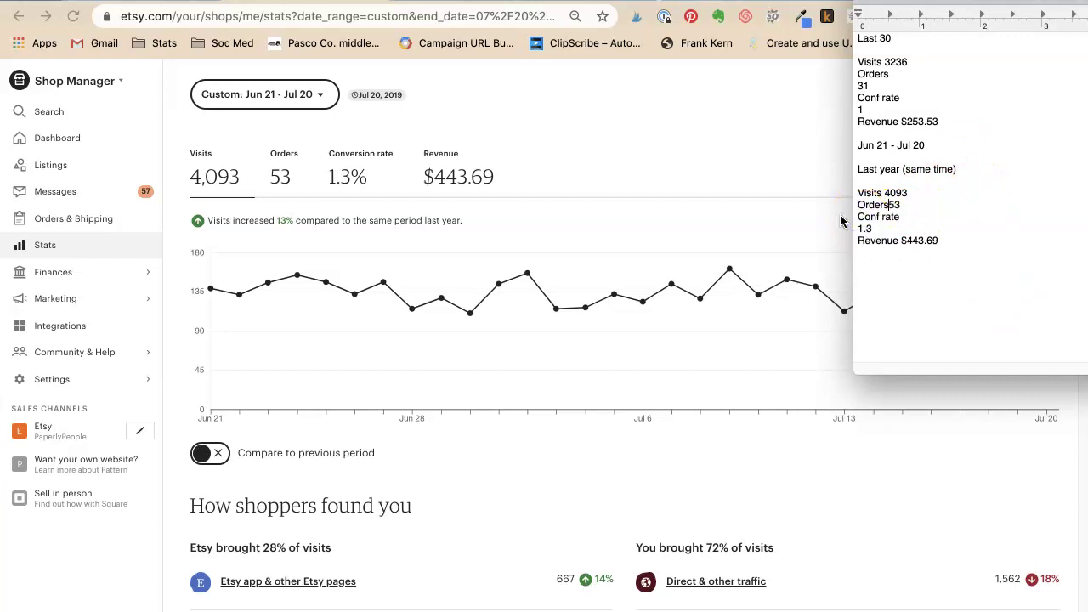
left_click(859, 224)
key("BackSpace")
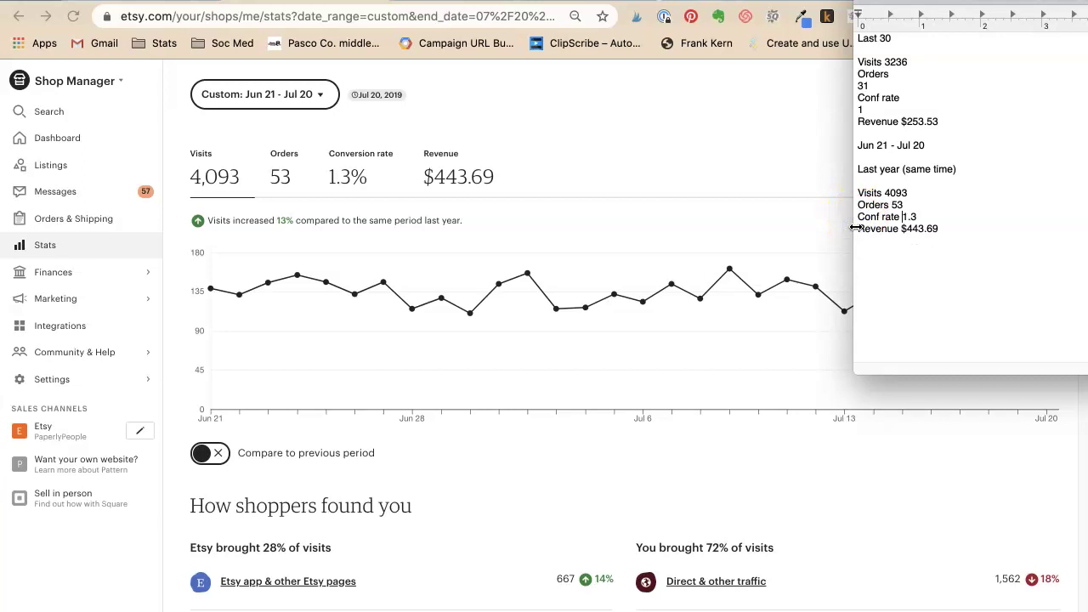
Move the Jun 21 - Jul 20 date line after both the Last 30 and last-year headings
left_click(960, 114)
left_click_drag(942, 146, 840, 146)
key("super+x")
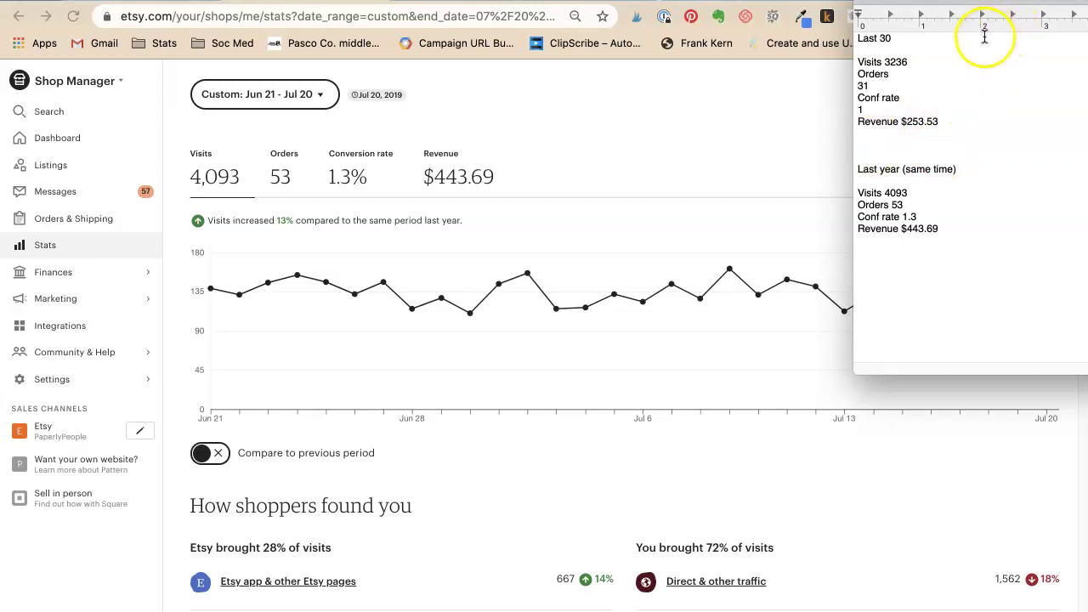
key("super+v")
left_click(988, 175)
key("super+v")
Insert a (_____/_____/_____) date blank between Last 30 Days and Visits:
key("super+Tab")
key("super+Tab")
key("super+Tab")
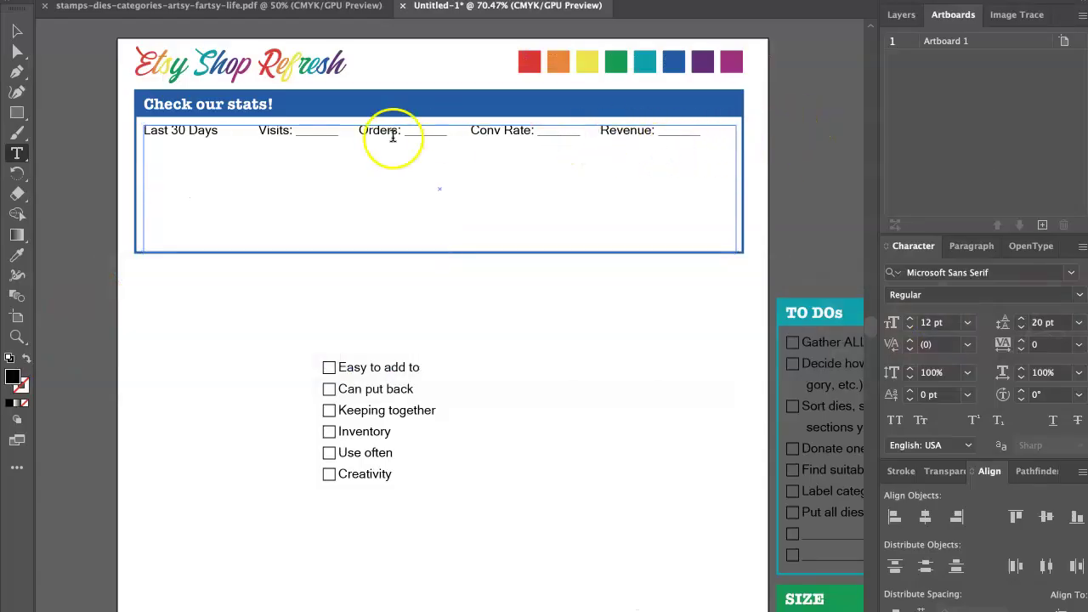
left_click(255, 127)
left_click_drag(255, 128, 219, 130)
key("BackSpace")
type("(")
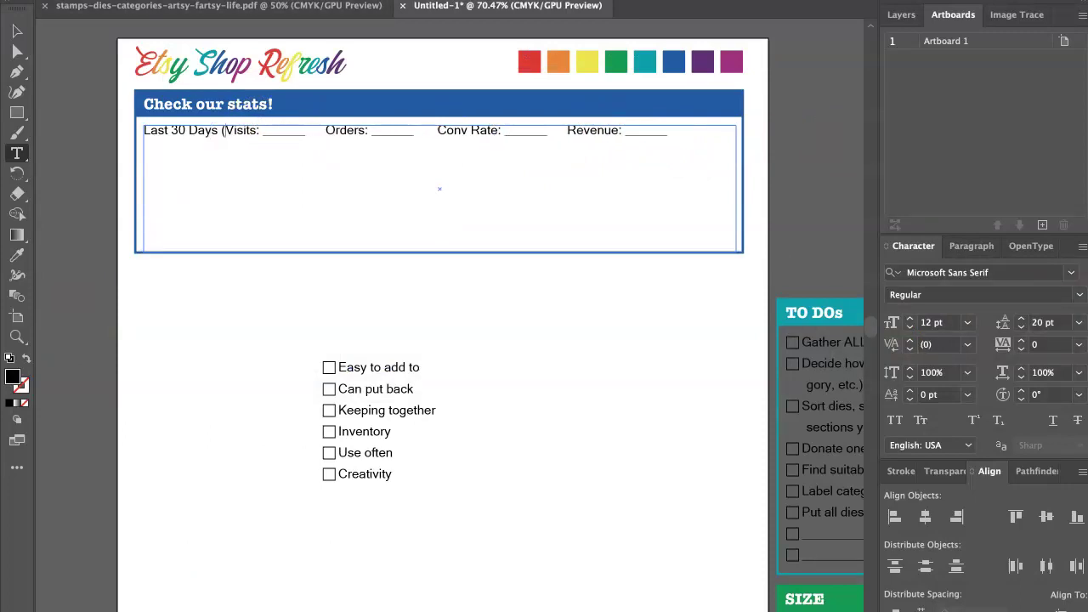
type("_____")
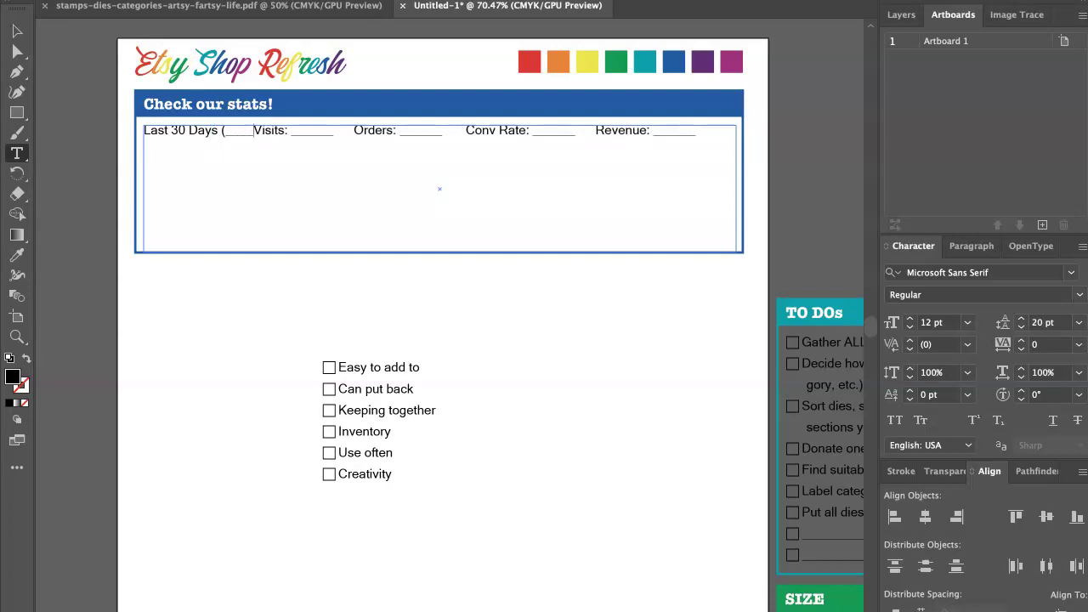
type("/_____")
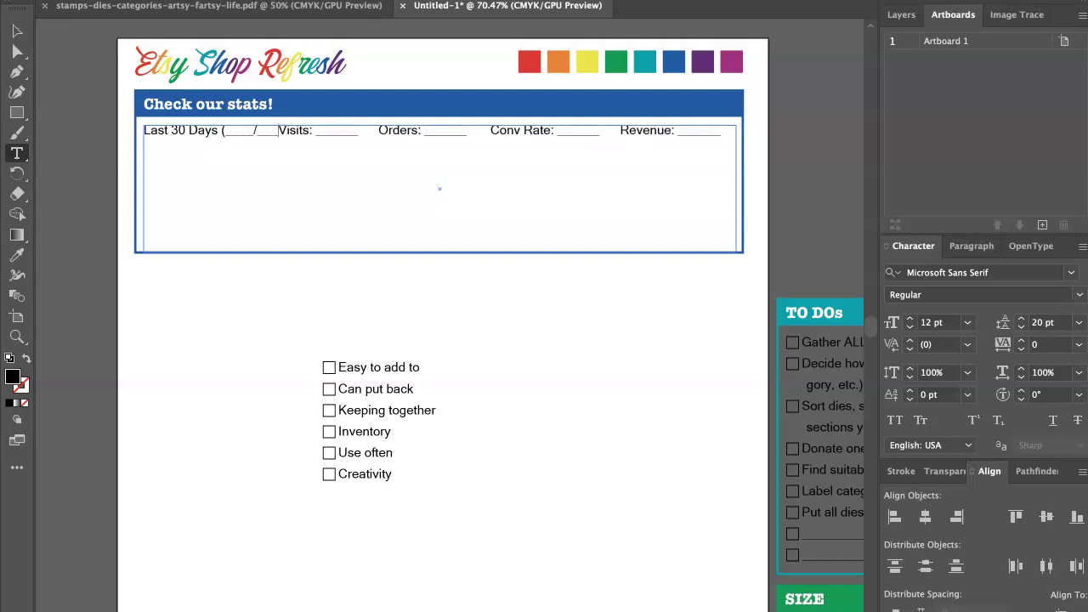
type("/")
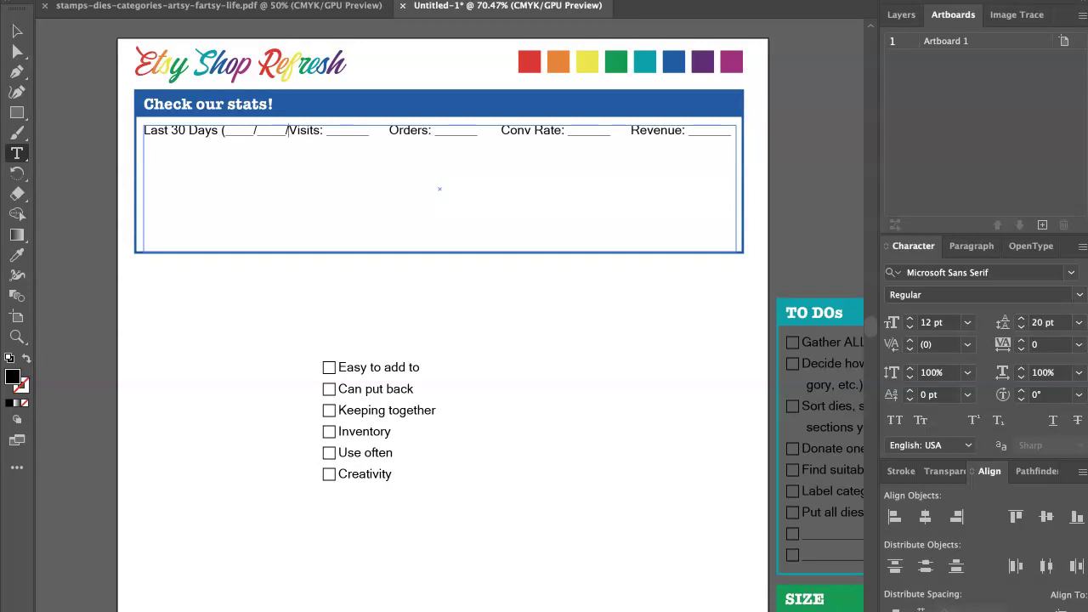
type("_____")
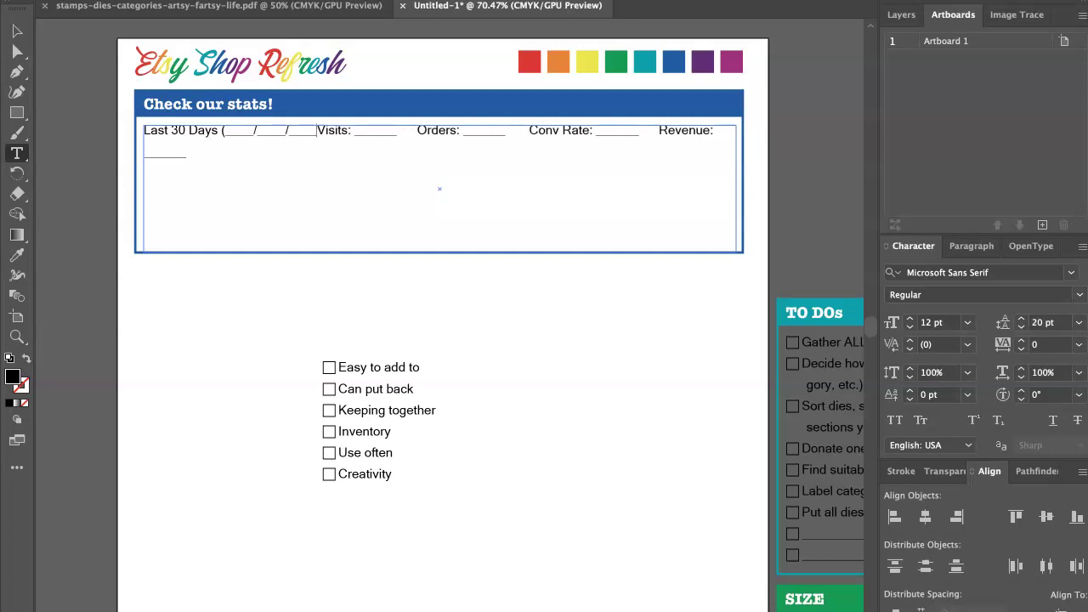
type(")")
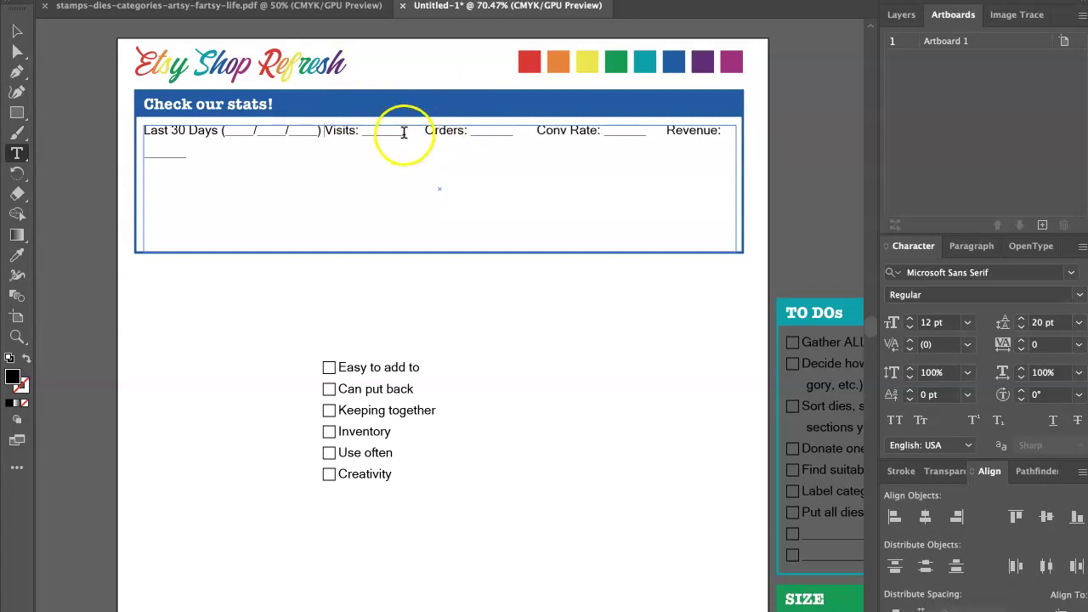
Remove the extra spaces before Orders:, Conv Rate: and Revenue:
left_click_drag(404, 132, 432, 129)
key("BackSpace")
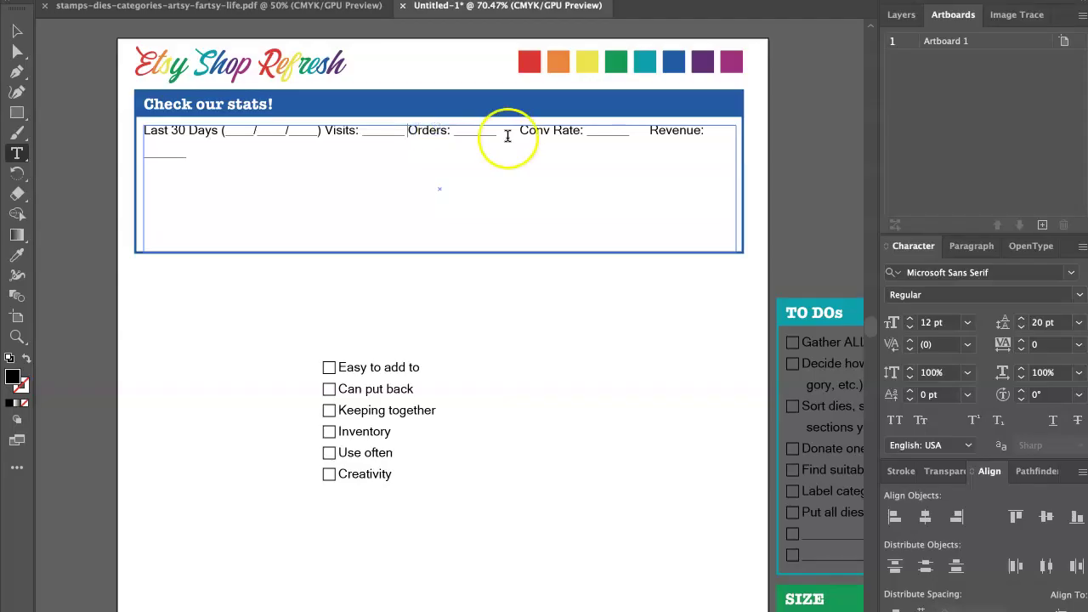
left_click_drag(498, 132, 520, 132)
key("BackSpace")
left_click(603, 134)
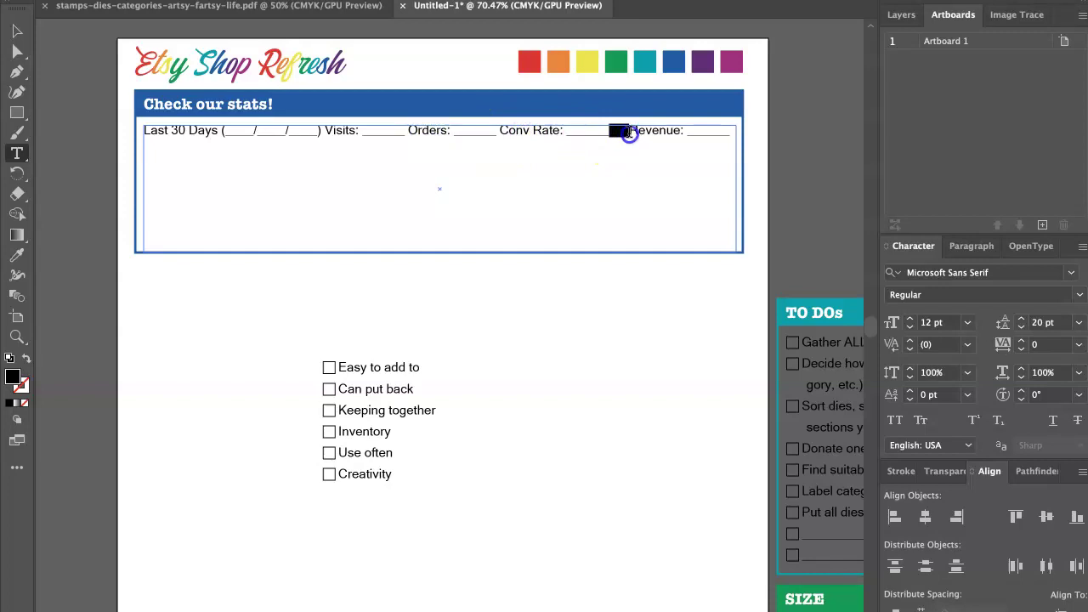
key("BackSpace")
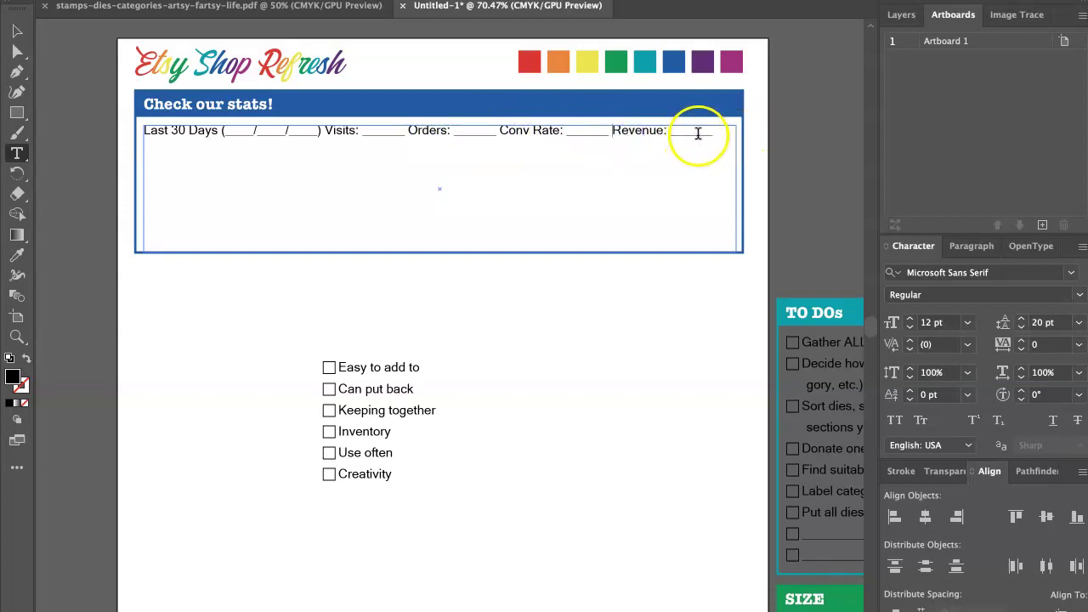
Duplicate the Last 30 Days stats line onto a new line beneath it
left_click_drag(719, 130, 93, 136)
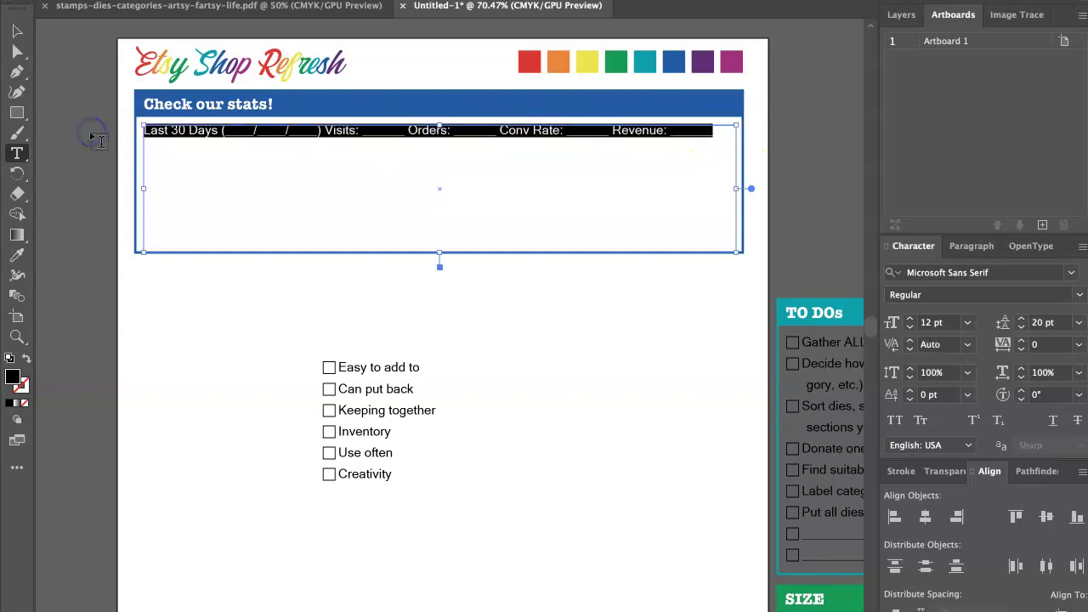
left_click(719, 136)
key("Return")
key("ctrl+v")
Rename the duplicated line from Last 30 Days to Last Year
left_click(170, 153)
left_click_drag(170, 153, 217, 150)
type("Year")
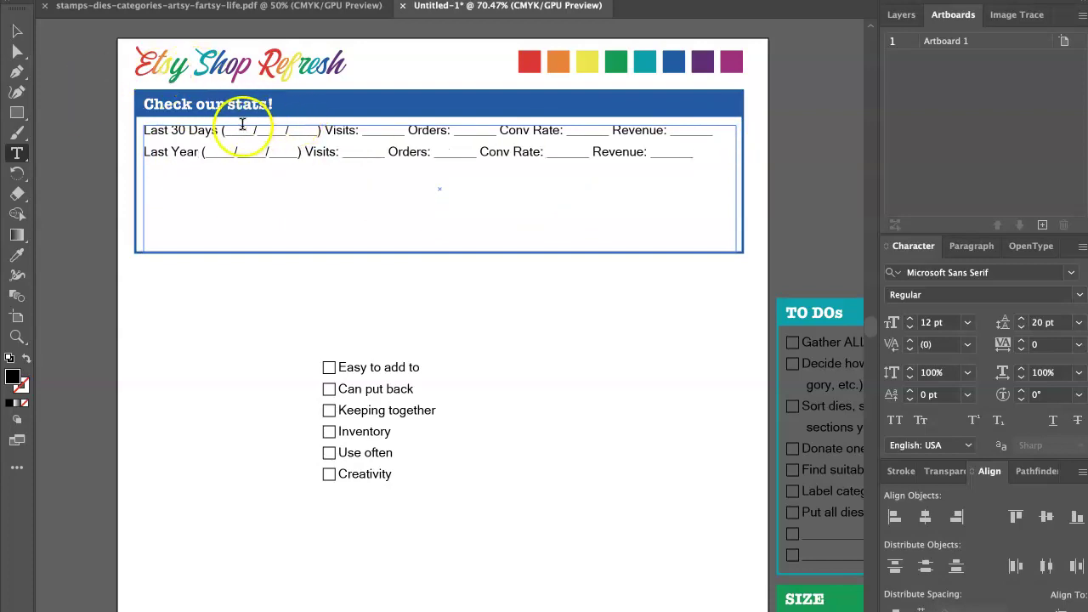
Reshape the Last 30 Days date blank into a ___/___- ___/___ range
left_click_drag(222, 130, 240, 131)
left_click(277, 129)
double_click(288, 129)
type("-")
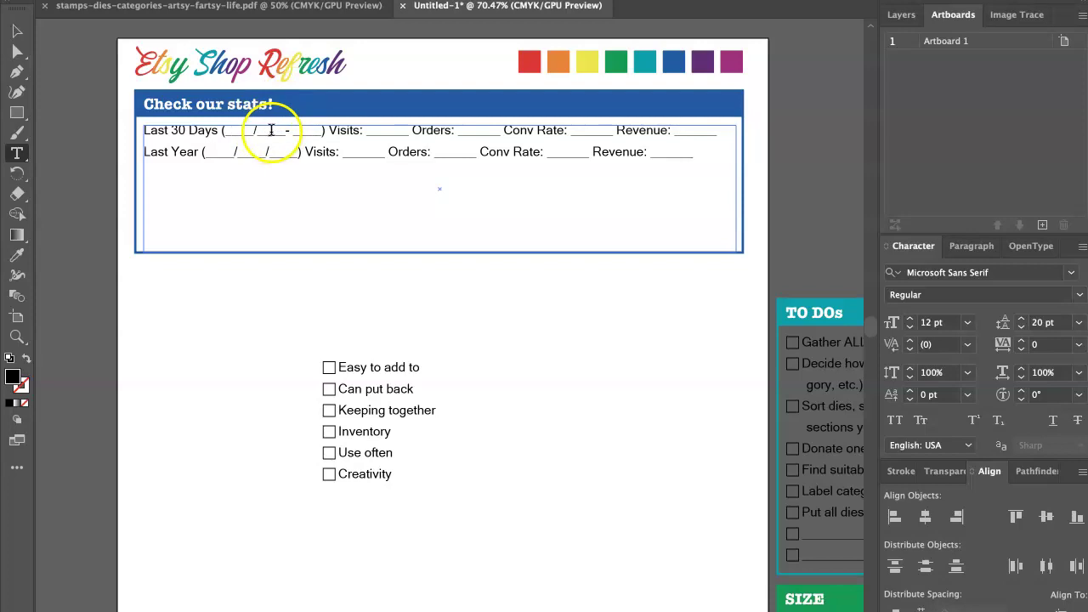
left_click(286, 130)
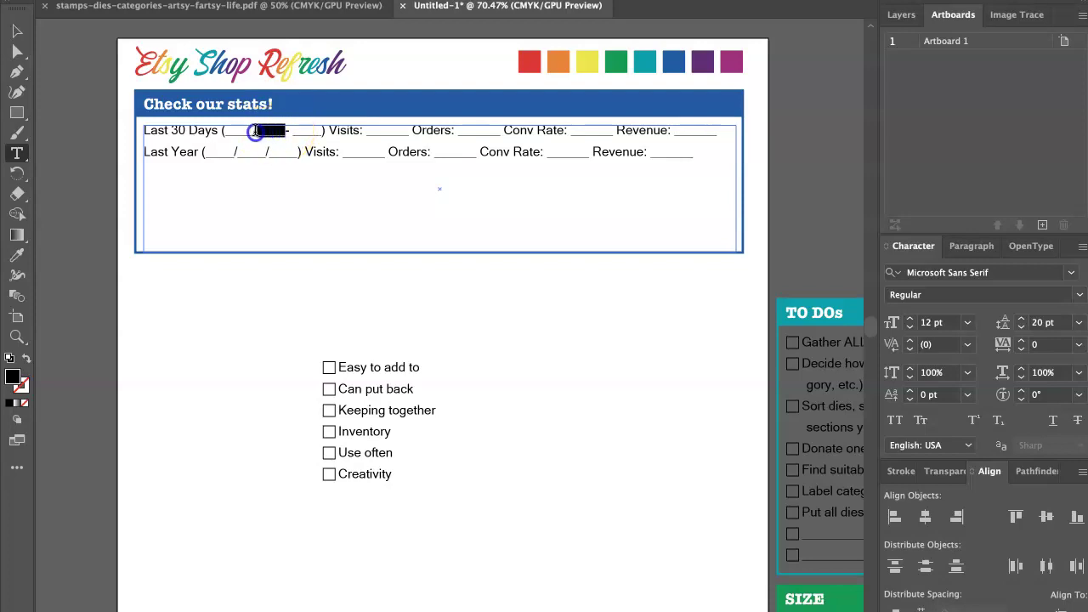
type("____")
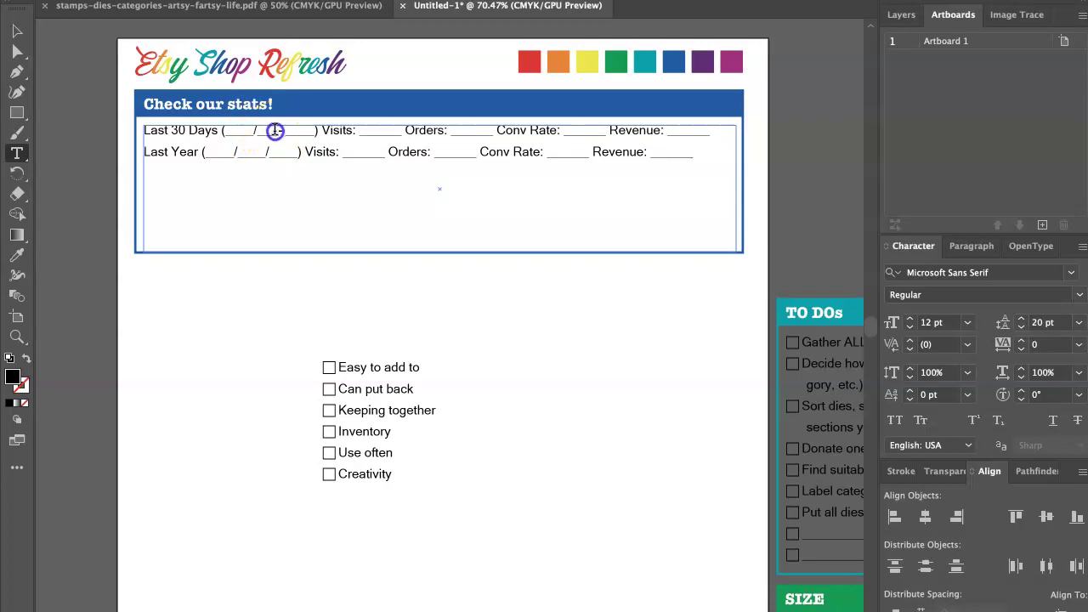
left_click_drag(257, 130, 258, 130)
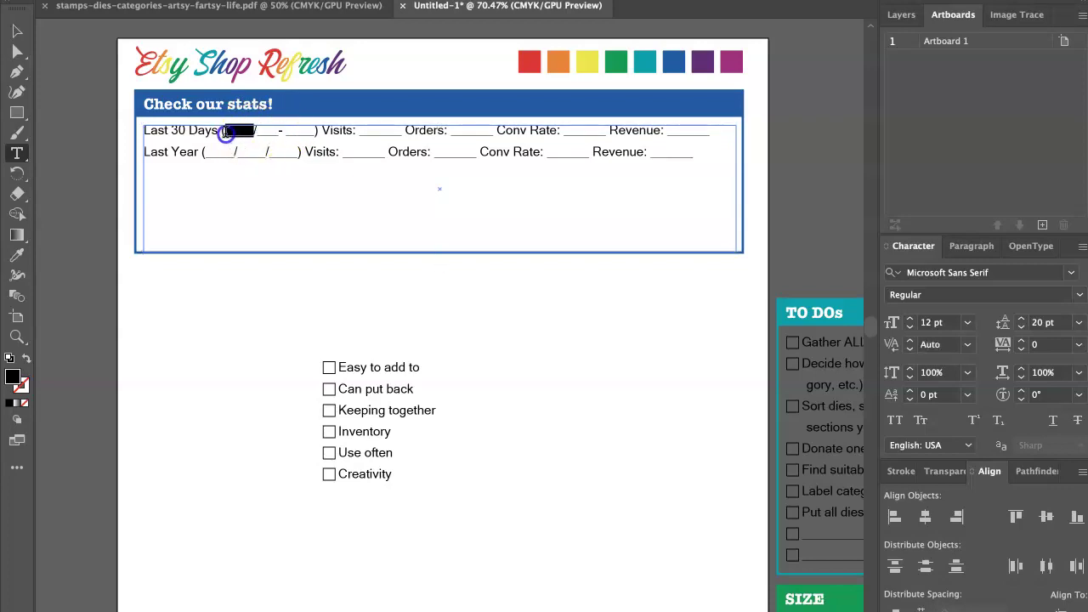
type("____")
left_click_drag(247, 130, 304, 130)
type("___/___")
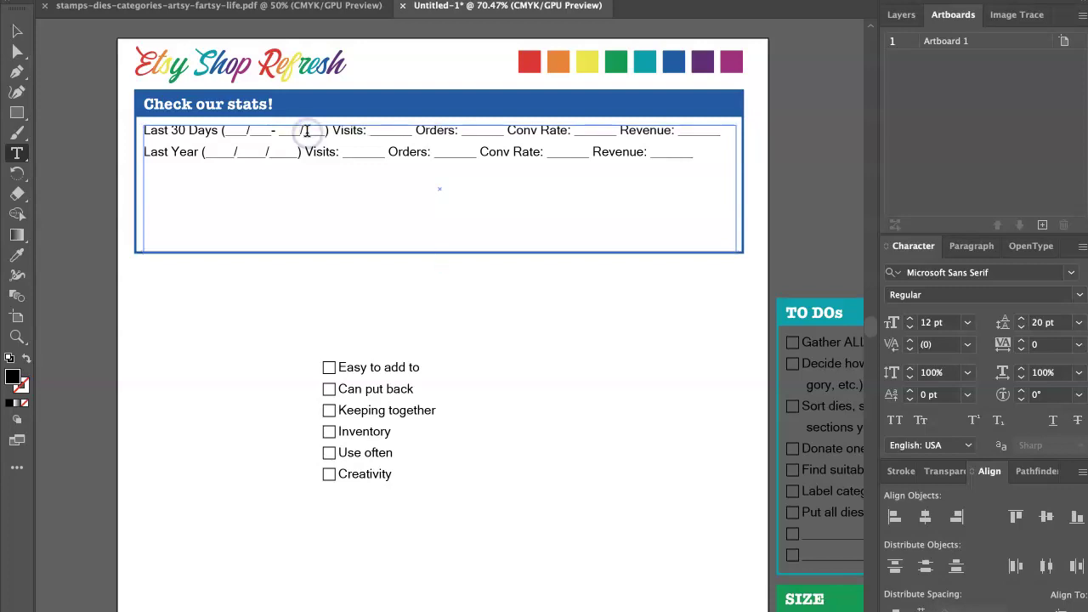
left_click(244, 135)
Replace the Last Year line's old date blanks with the same date-range blank
left_click(328, 132)
left_click_drag(328, 132, 219, 131)
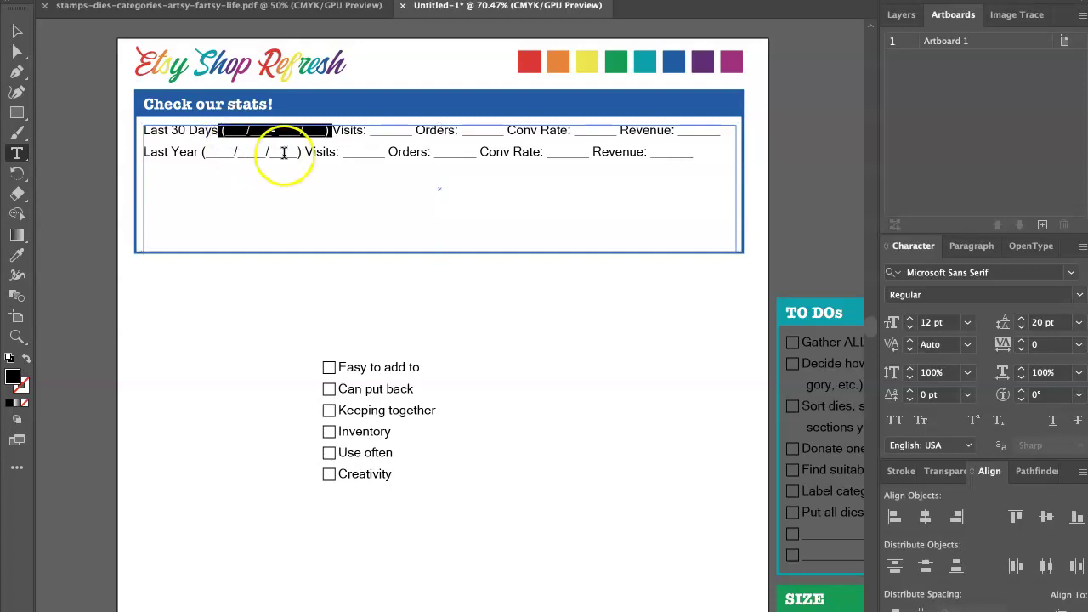
left_click_drag(303, 152, 197, 152)
key("BackSpace")
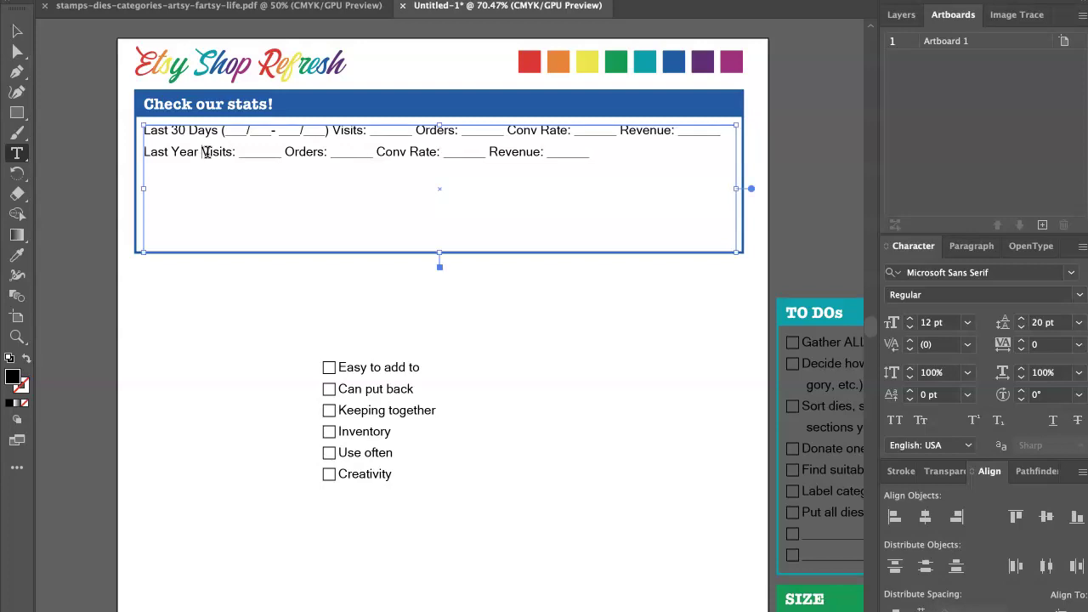
type("(___/___- ___/___)")
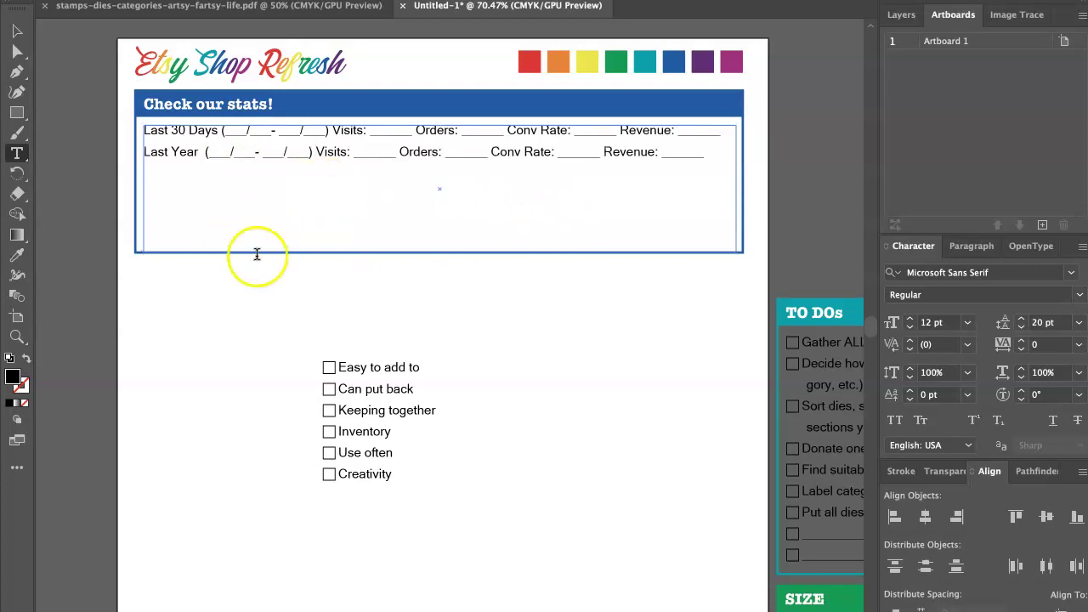
key("super+Tab")
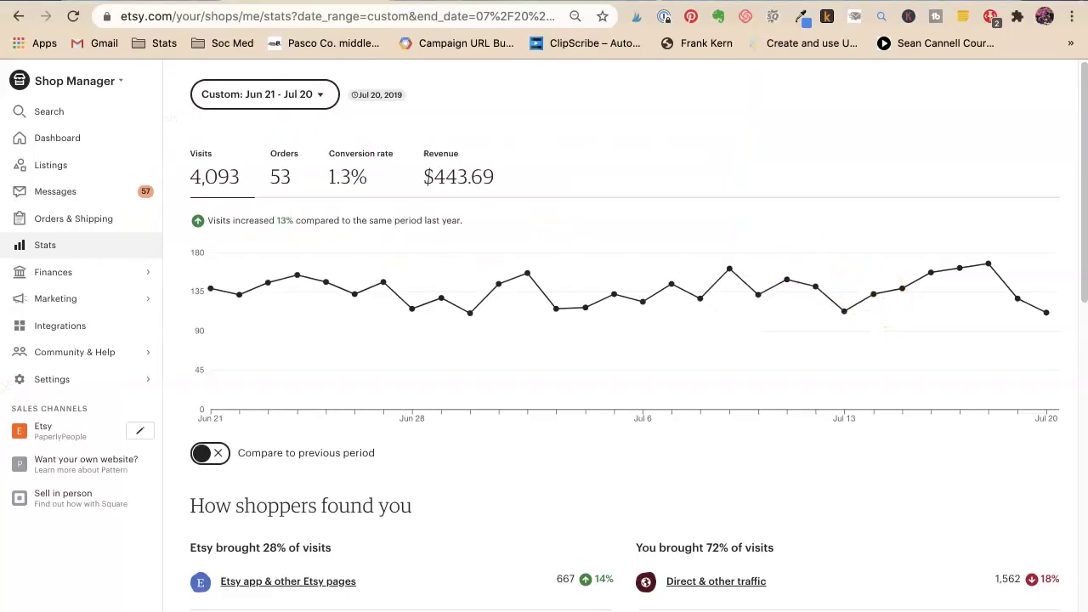
Change the Etsy stats date range from All time to Last year (Jan–Dec 2019)
key("super+Tab")
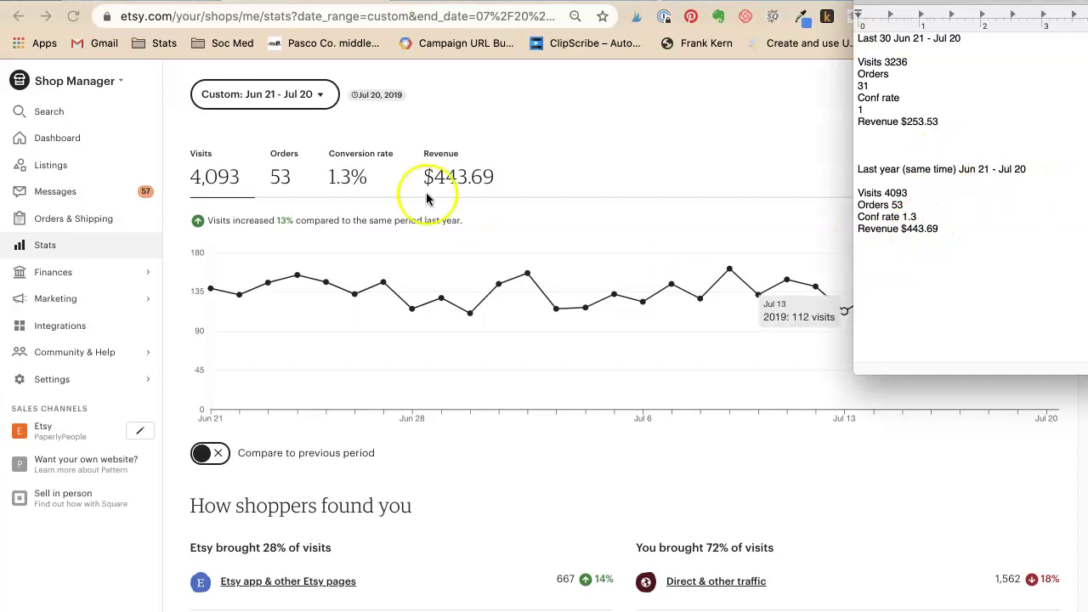
left_click(378, 115)
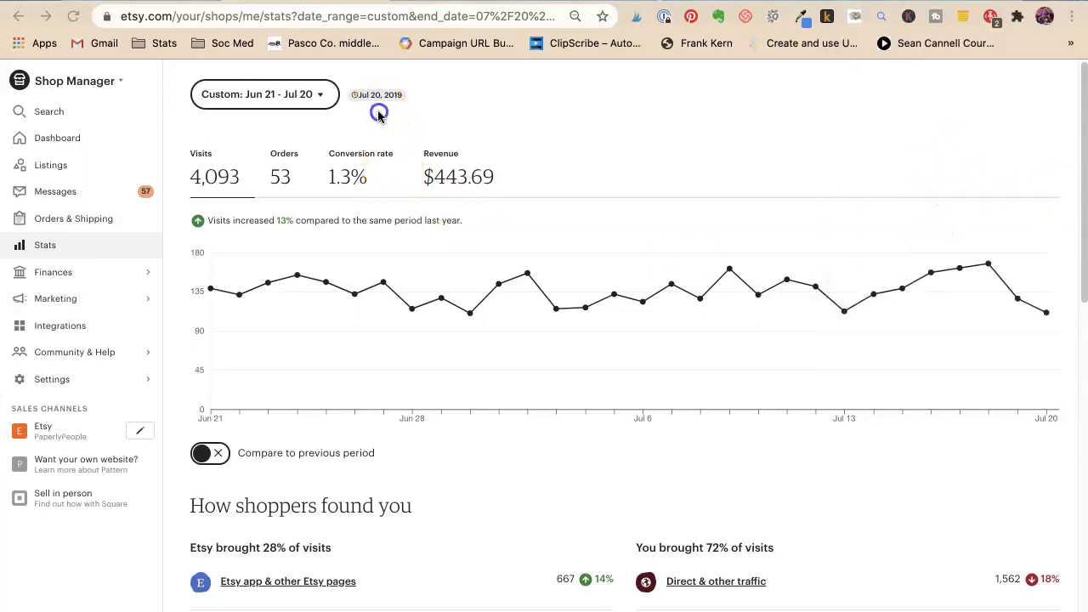
left_click(283, 98)
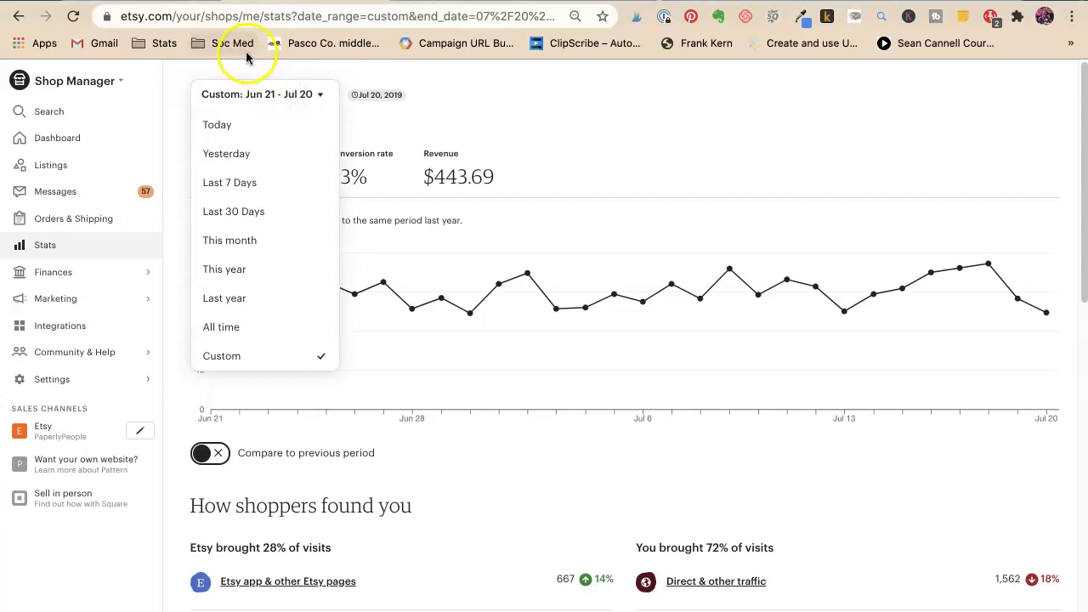
left_click(237, 322)
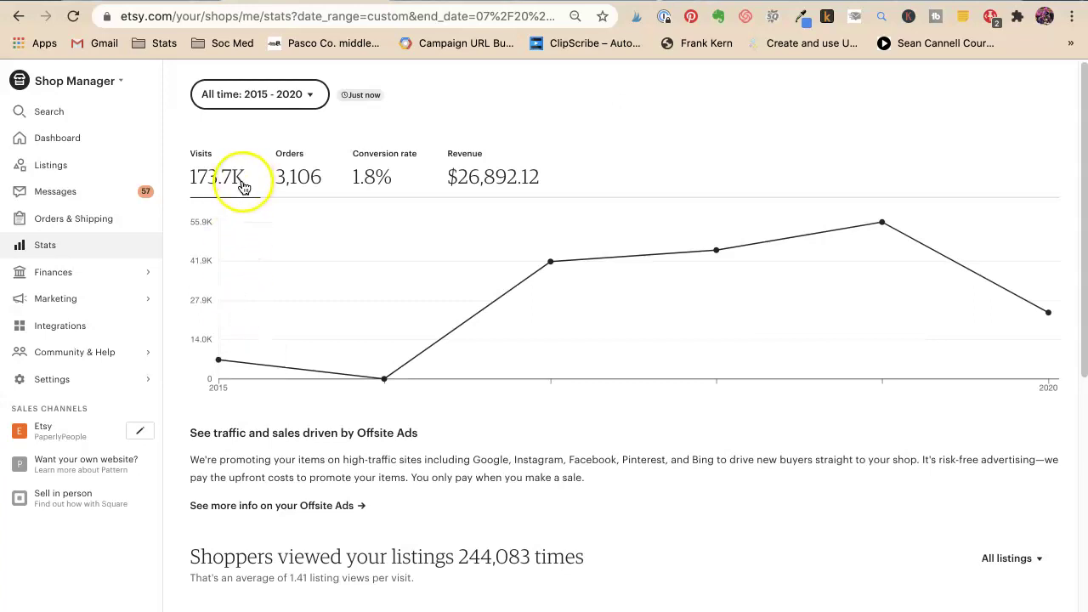
mouse_move(238, 289)
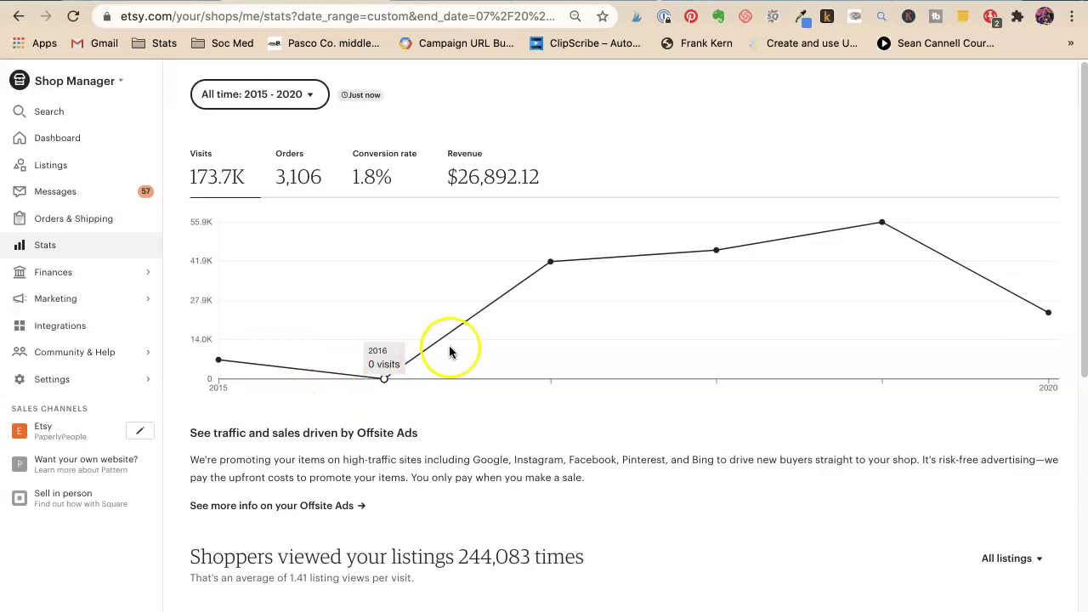
mouse_move(538, 268)
mouse_move(695, 271)
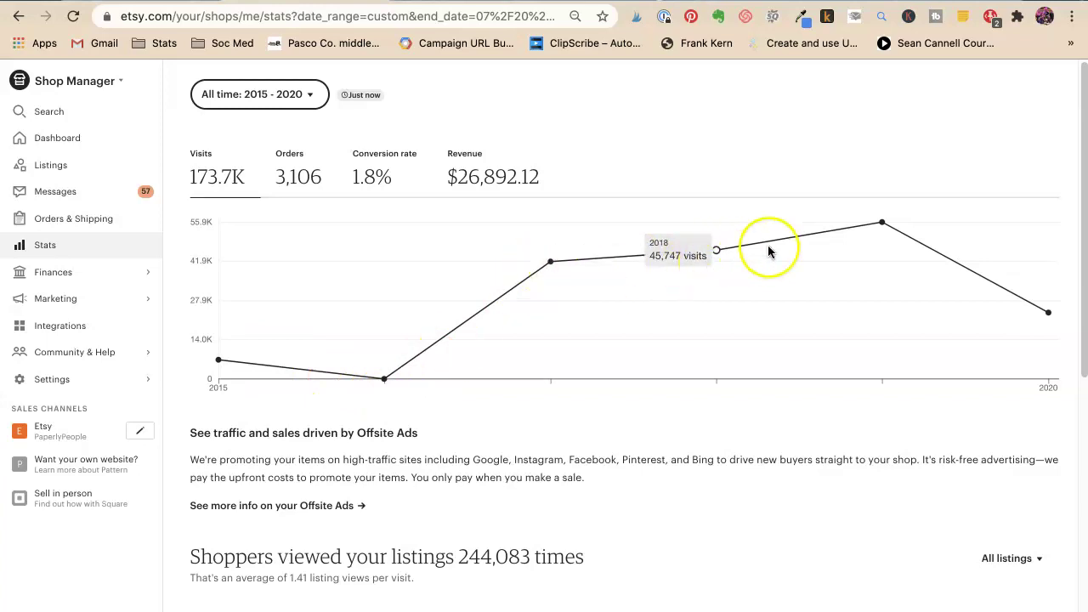
mouse_move(1050, 324)
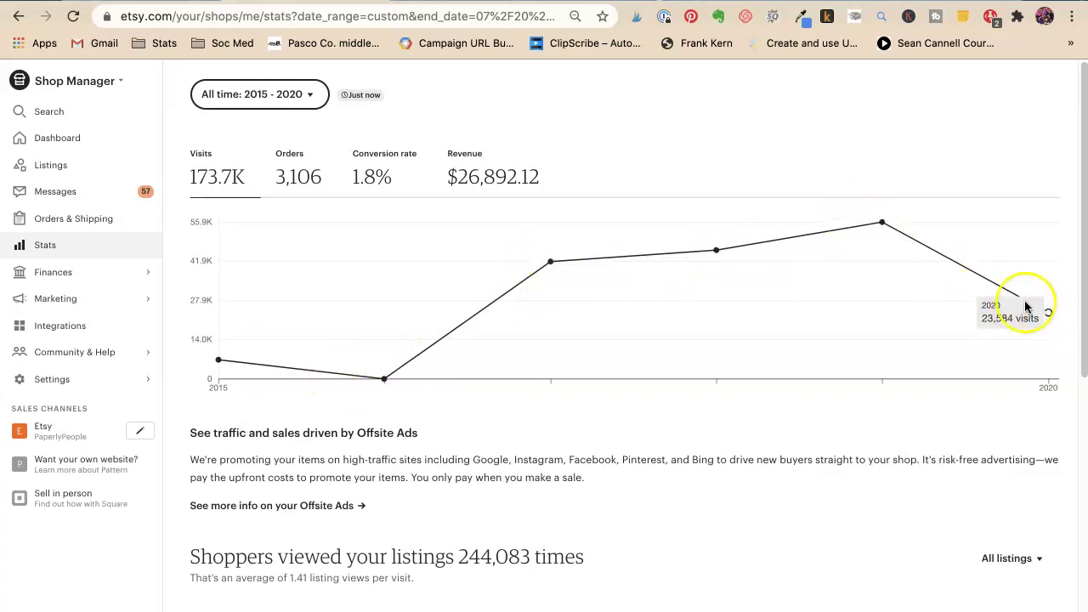
left_click(273, 85)
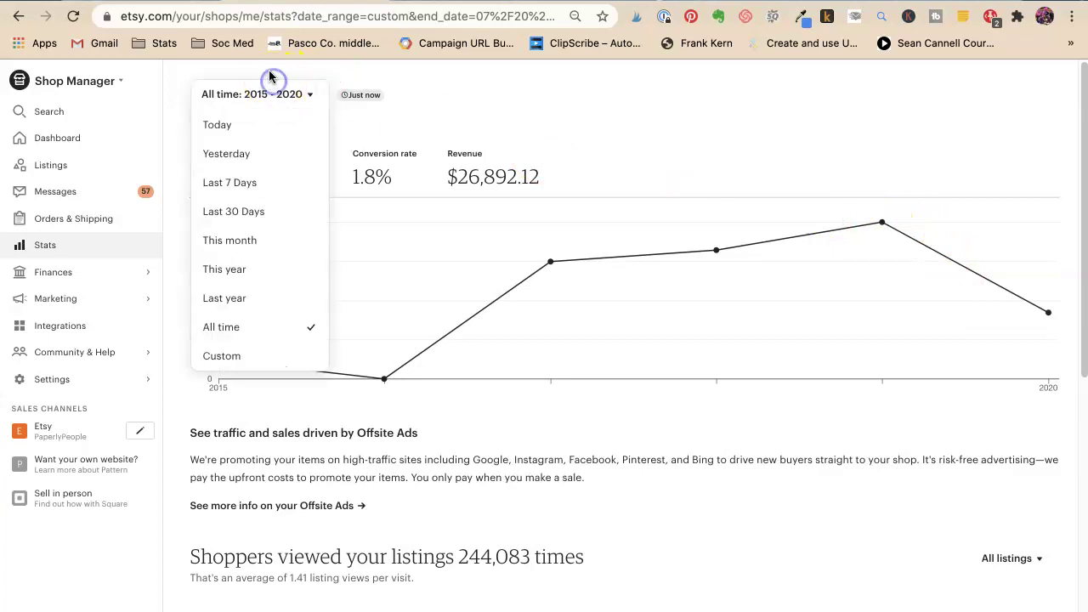
left_click(232, 297)
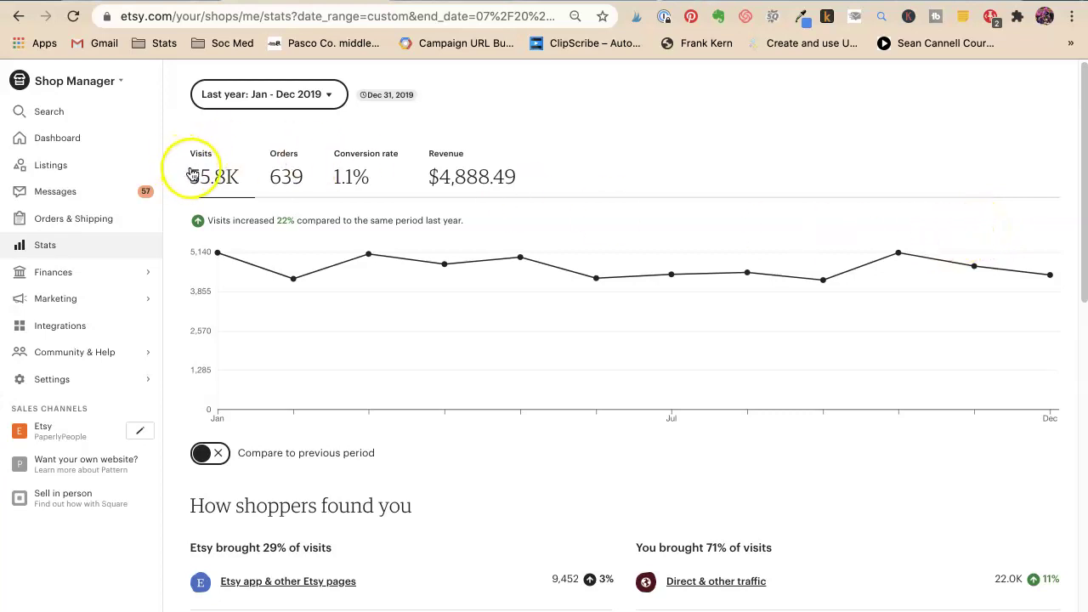
Record Last Year figures in the notes: 55.8K visits, 639 orders, 1.1 conversion, 4888.49 revenue
scroll(190, 174, "down", 2)
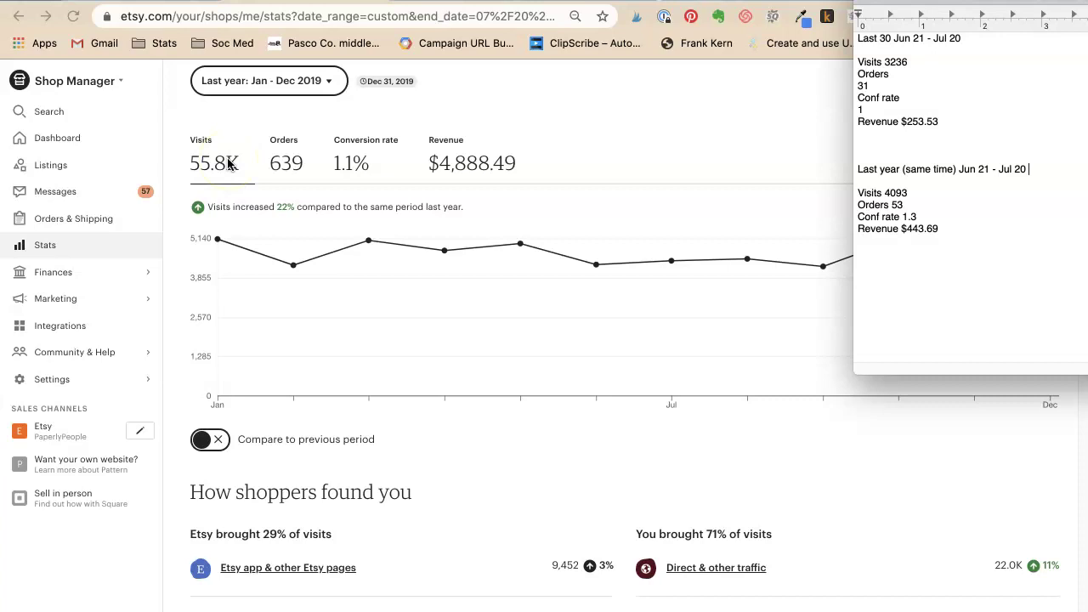
left_click(228, 164)
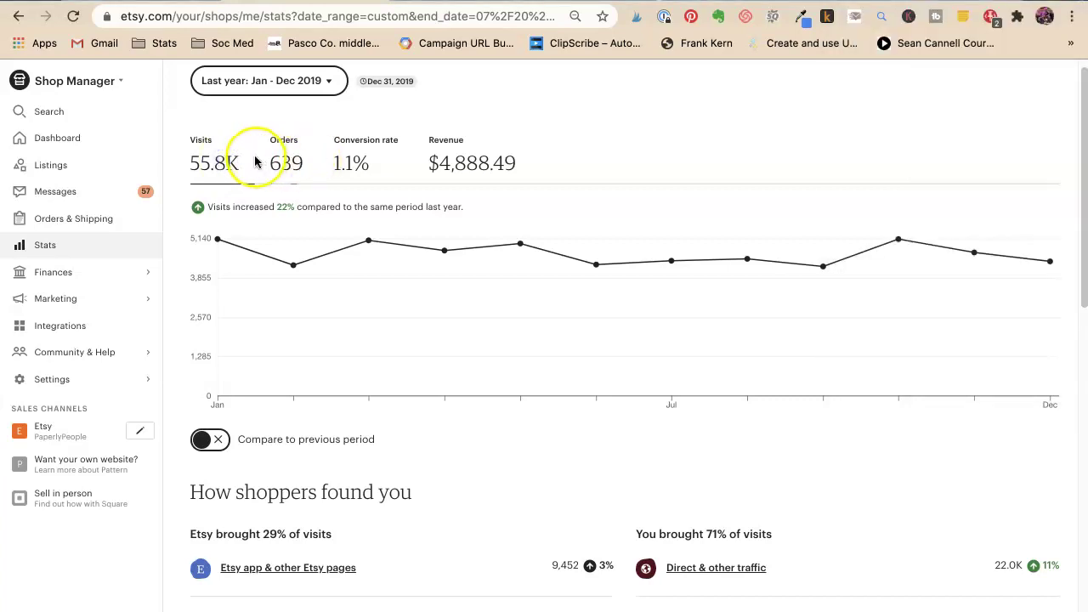
key("super+Tab")
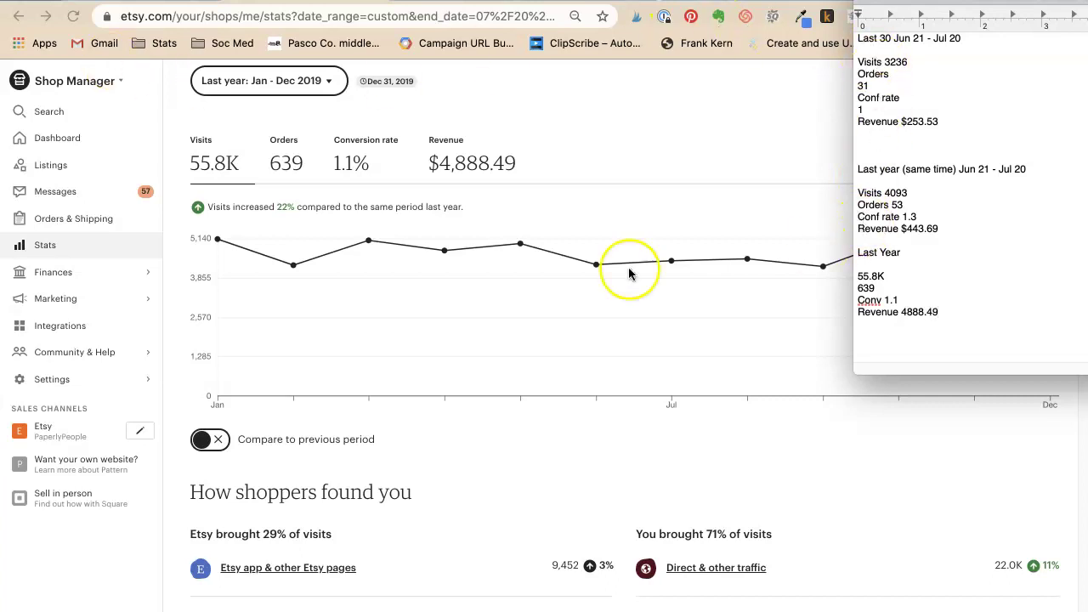
left_click(498, 267)
key("super+Tab")
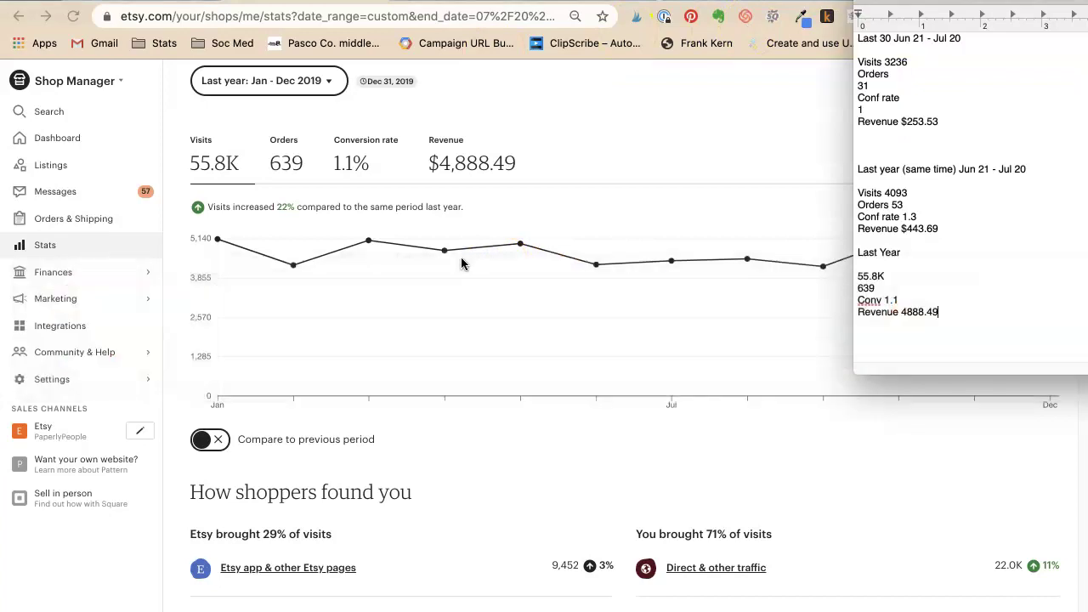
key("super+Tab")
key("super+Tab")
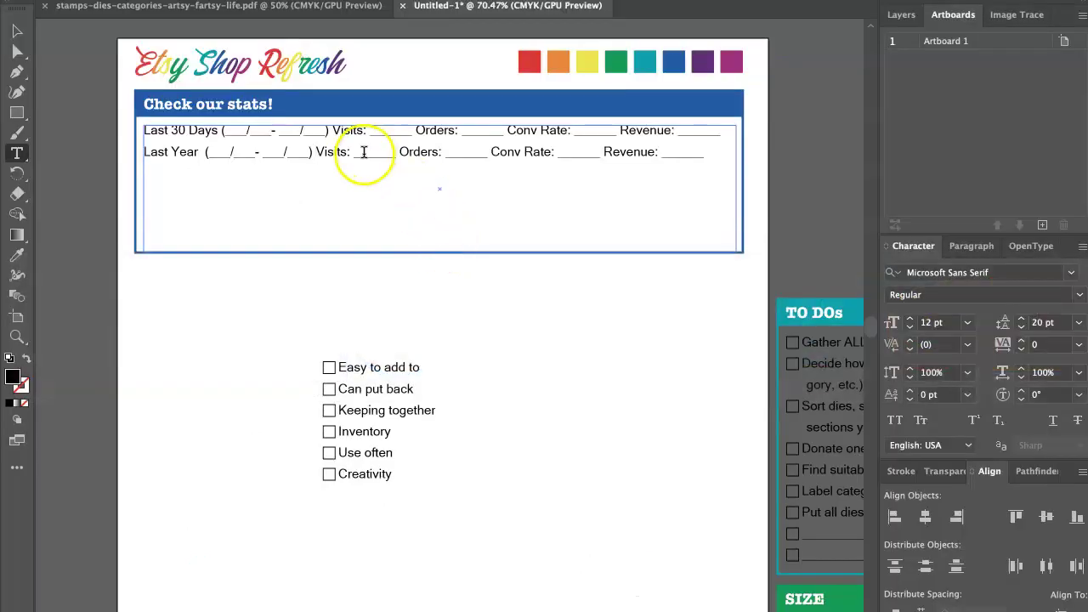
Add a third Last Year line whose date range is replaced by a single _______ blank
left_click(360, 154)
triple_click(361, 155)
key("ctrl+c")
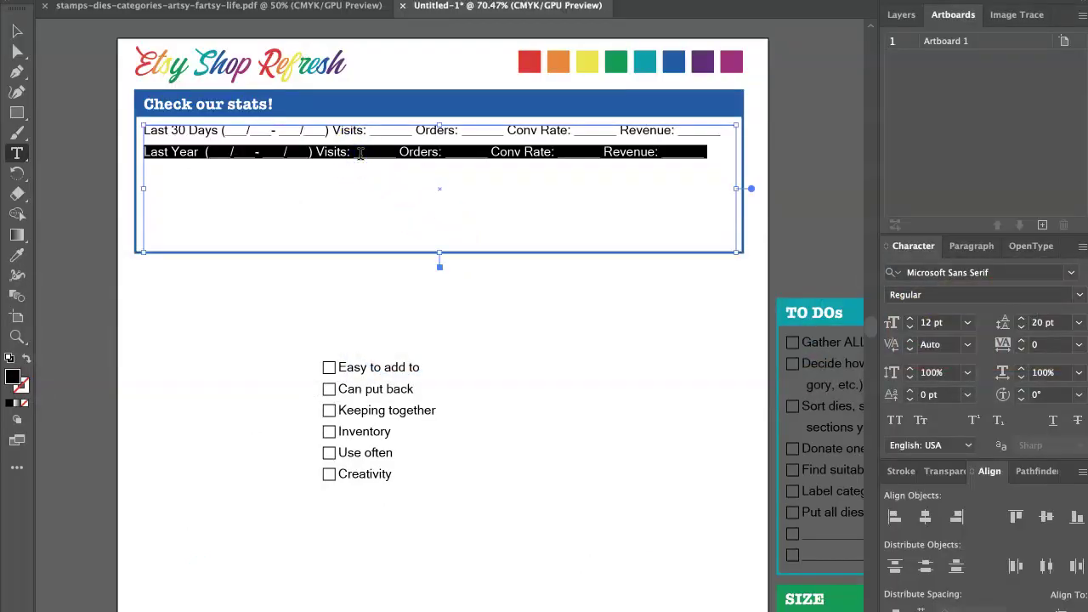
left_click(711, 151)
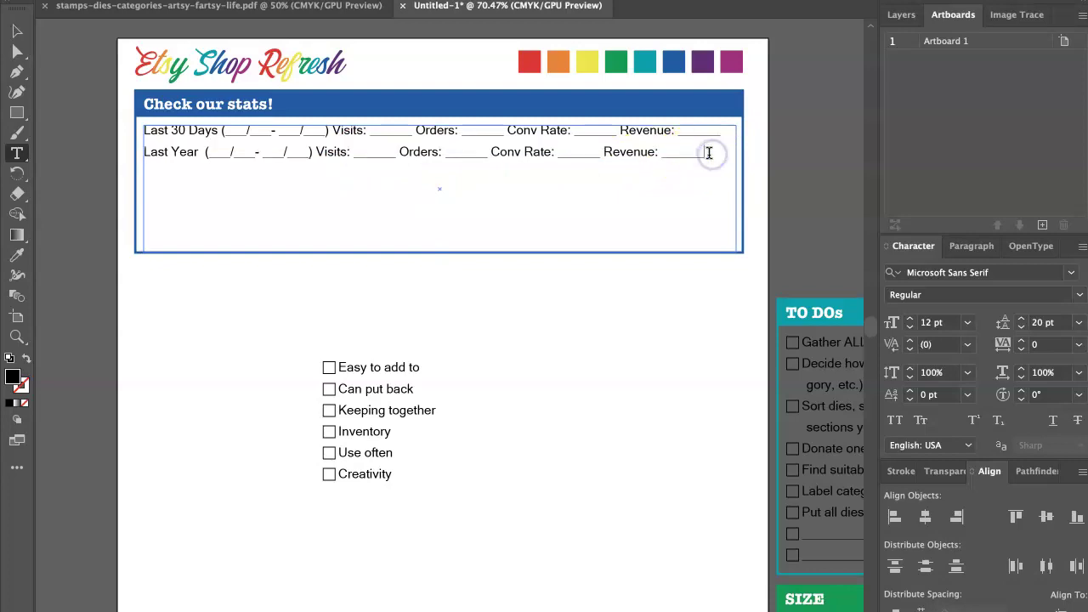
key("Return")
key("ctrl+v")
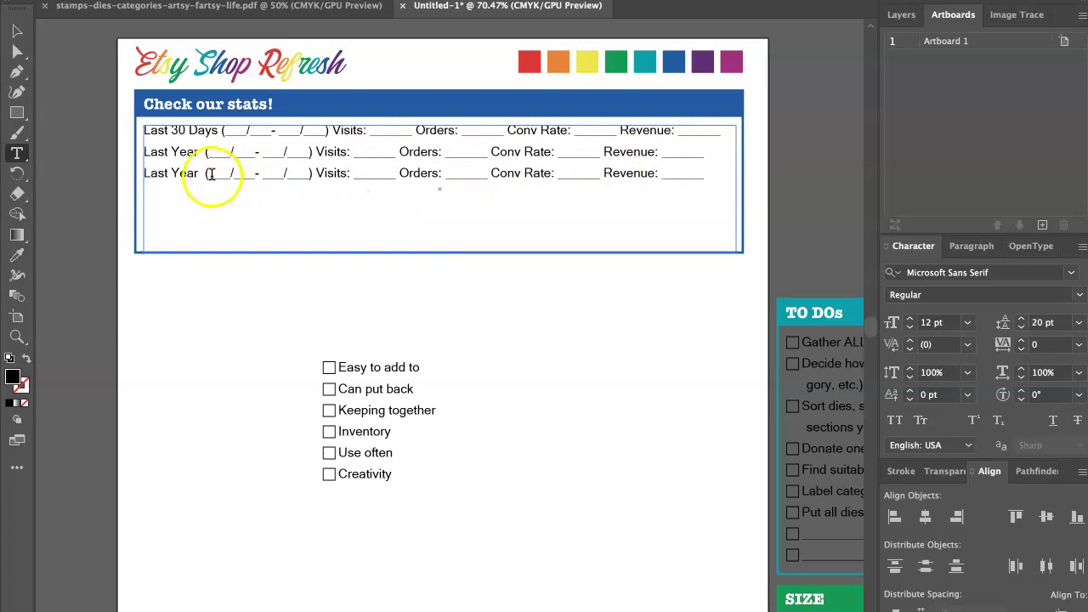
left_click_drag(211, 174, 309, 173)
type("______")
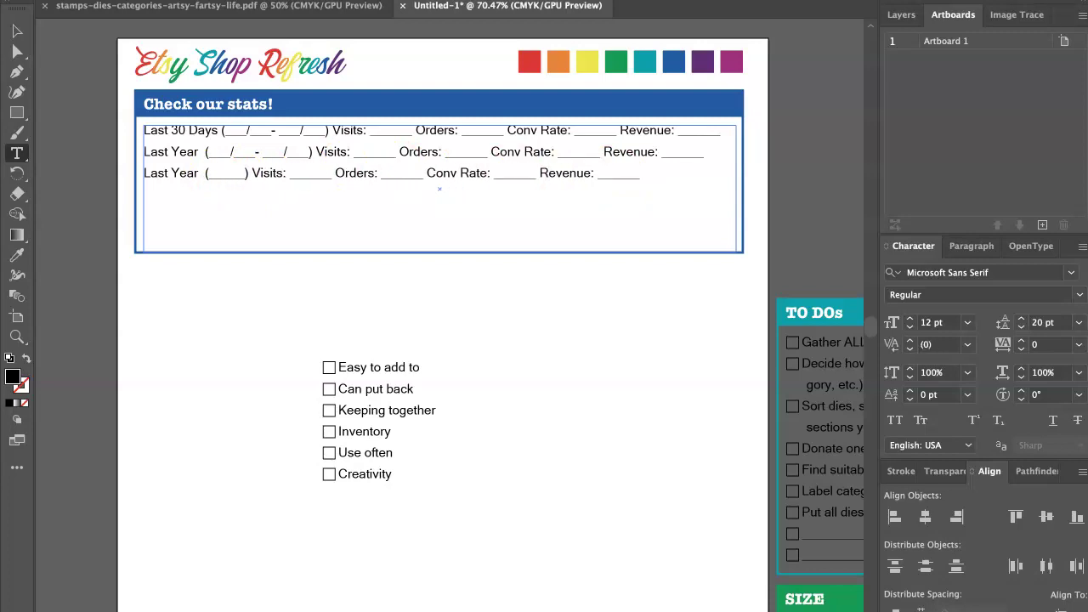
type("_")
left_click(709, 181)
Add a fourth line named Last Year Average with its date group removed
left_click(672, 168)
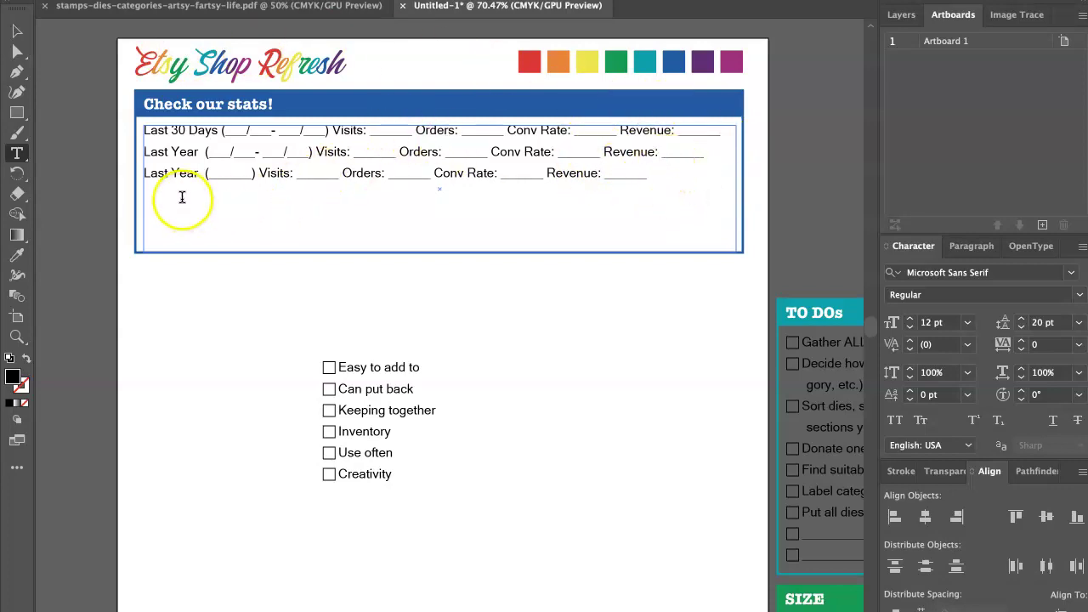
key("ctrl+v")
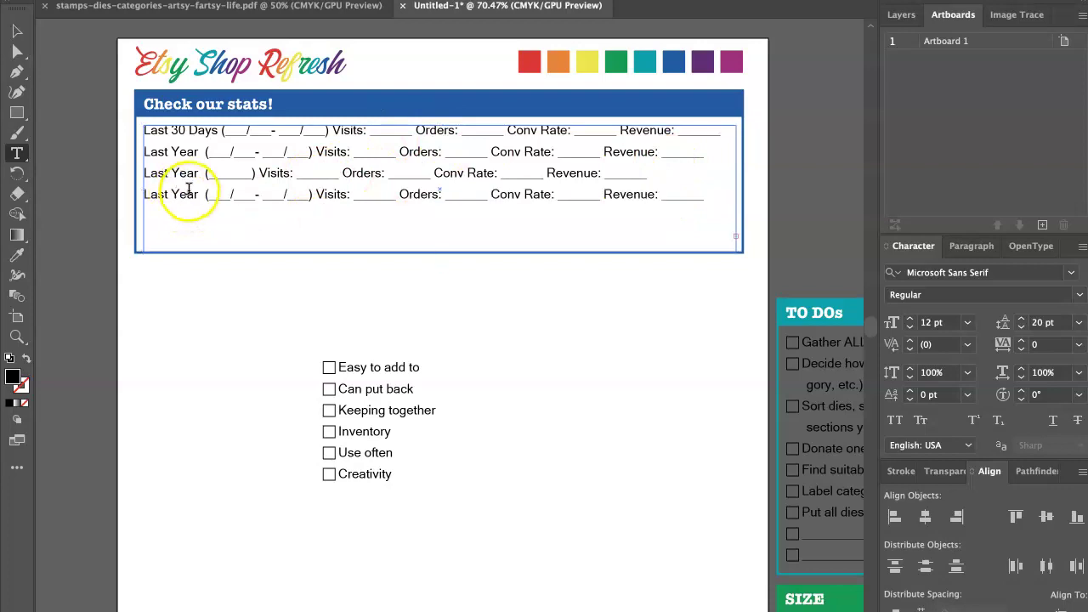
left_click(194, 194)
type("Av")
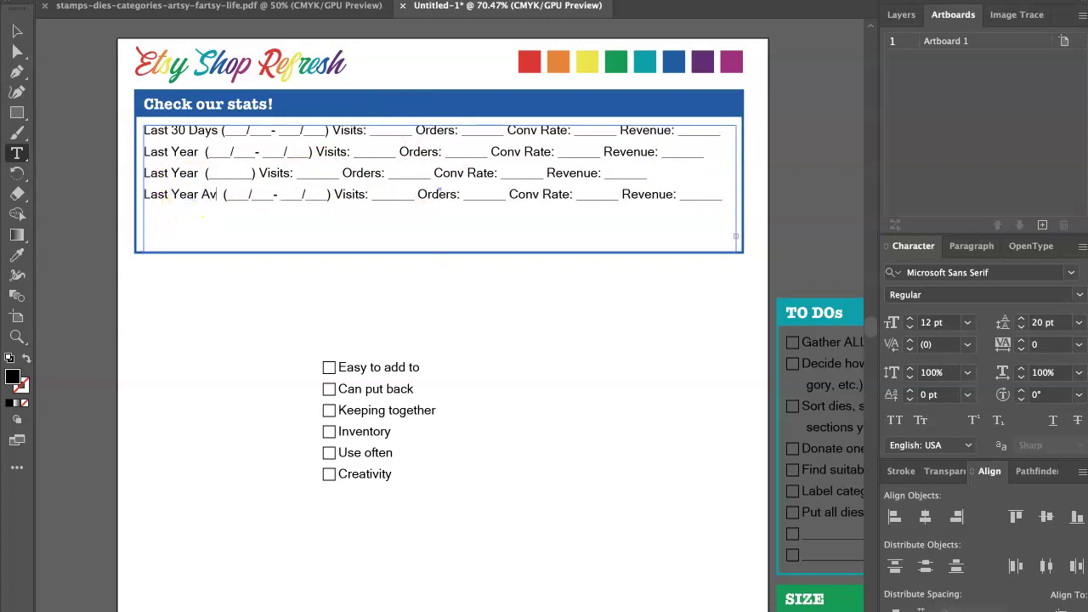
type("erage")
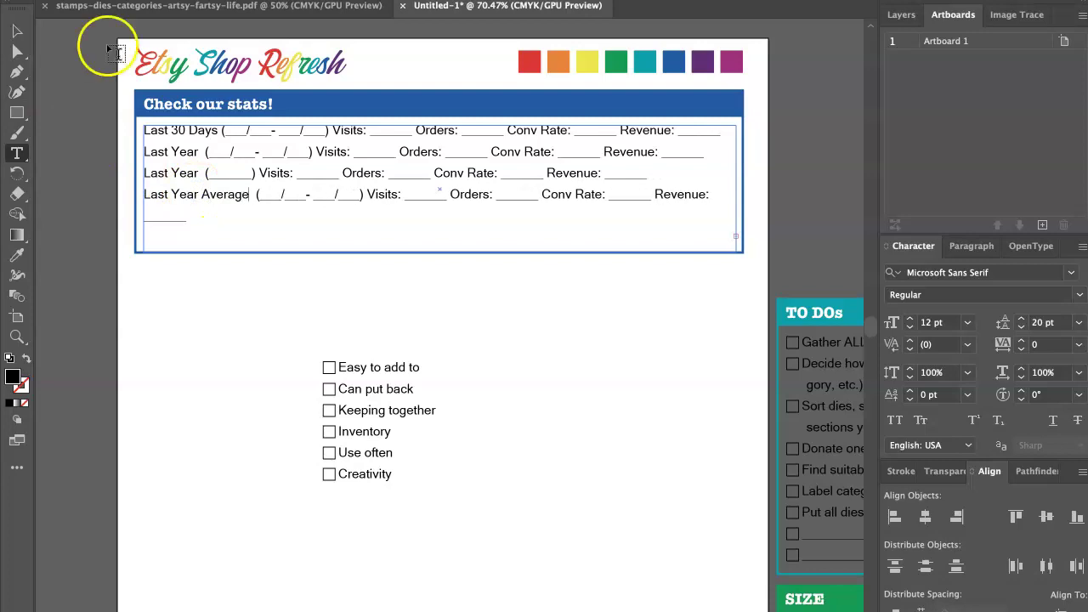
left_click_drag(365, 194, 252, 196)
key("BackSpace")
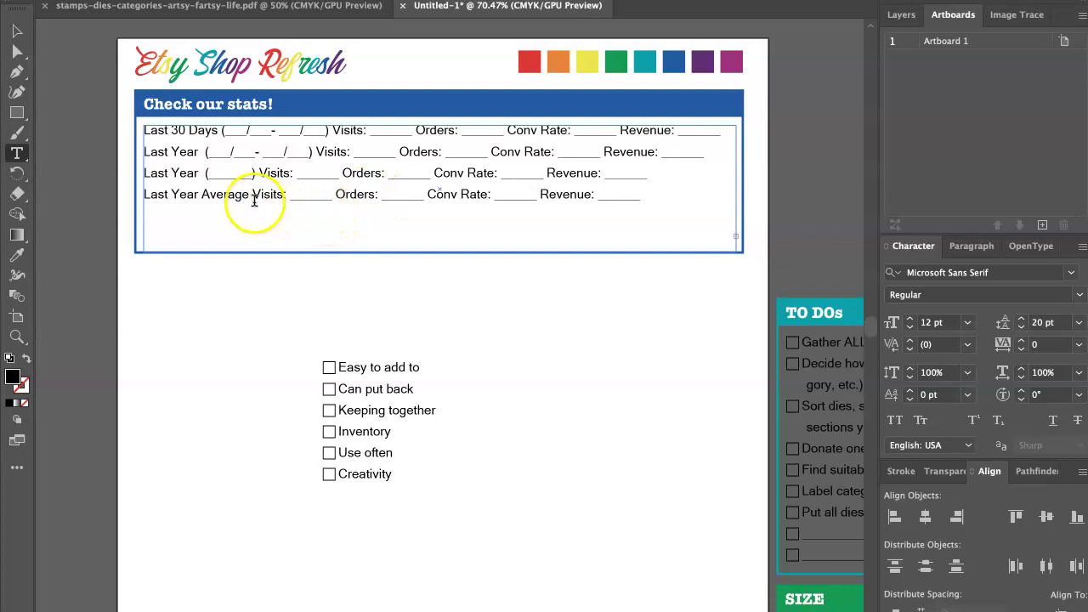
key("super+Tab")
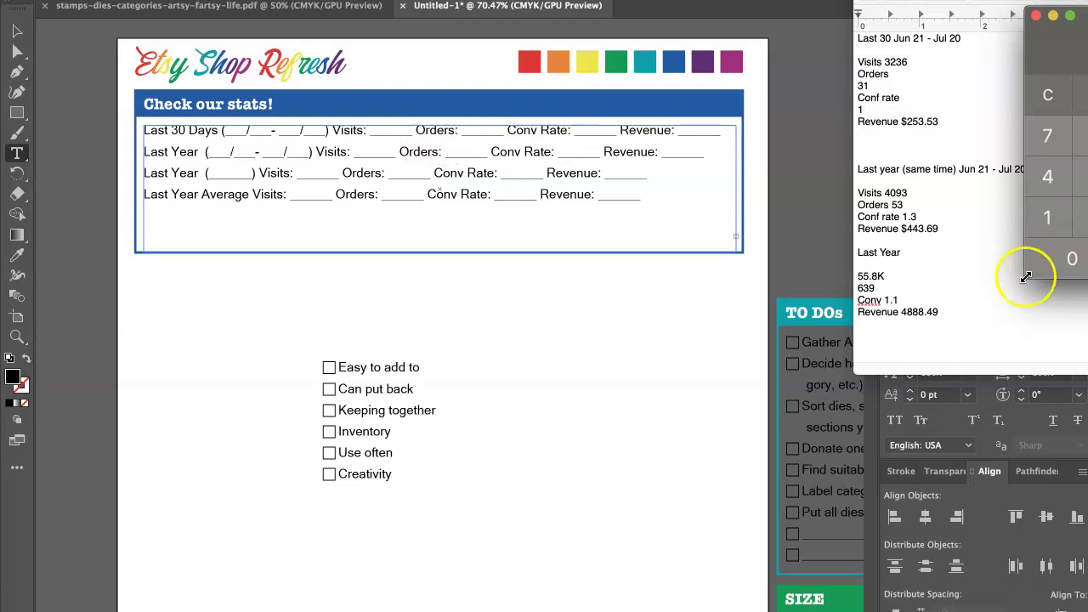
Calculate 55800 ÷ 12 = 4650 as last year's average monthly visits
left_click(1060, 269)
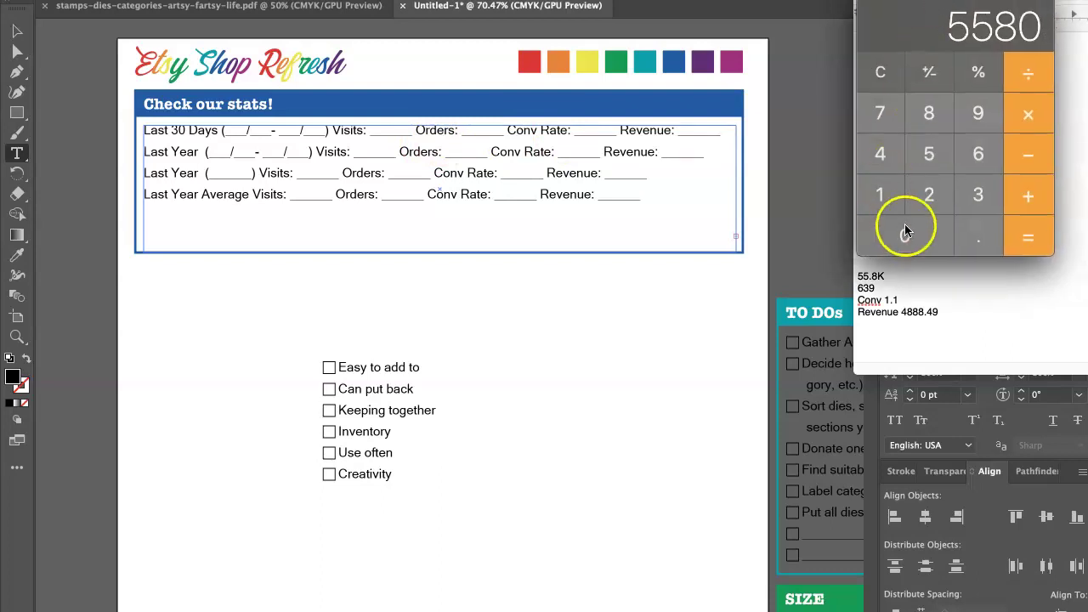
left_click(905, 236)
left_click(1036, 84)
left_click(884, 194)
left_click(928, 195)
left_click(1025, 243)
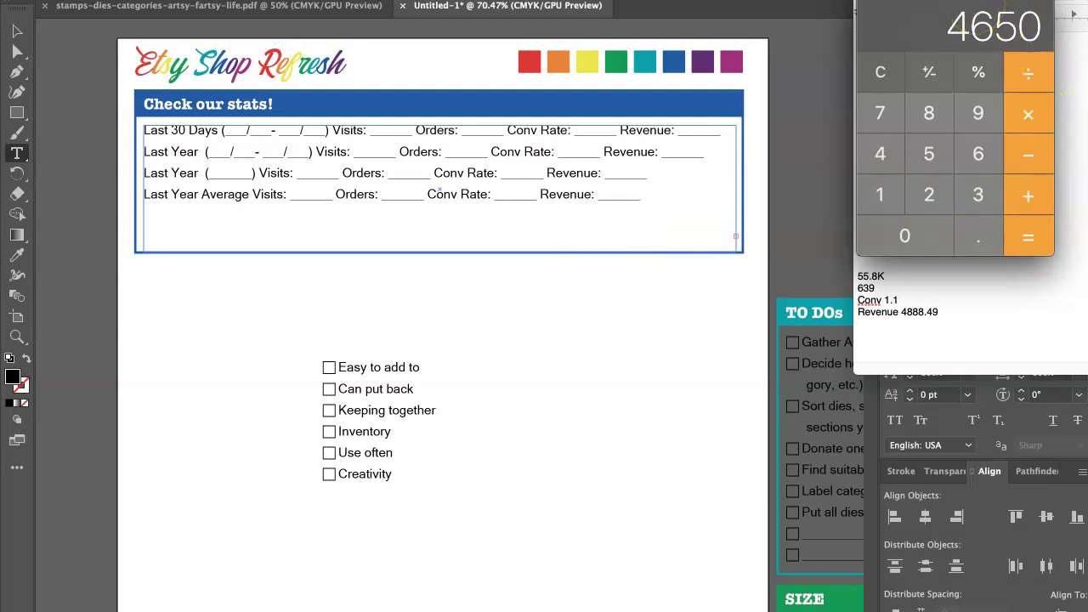
left_click_drag(954, 1, 954, 24)
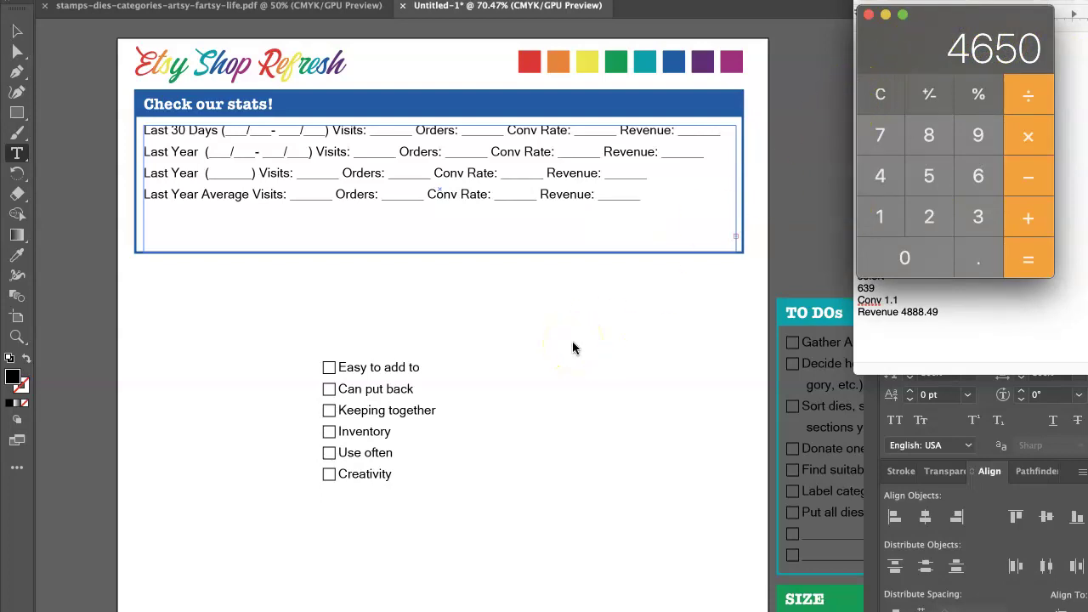
key("super+w")
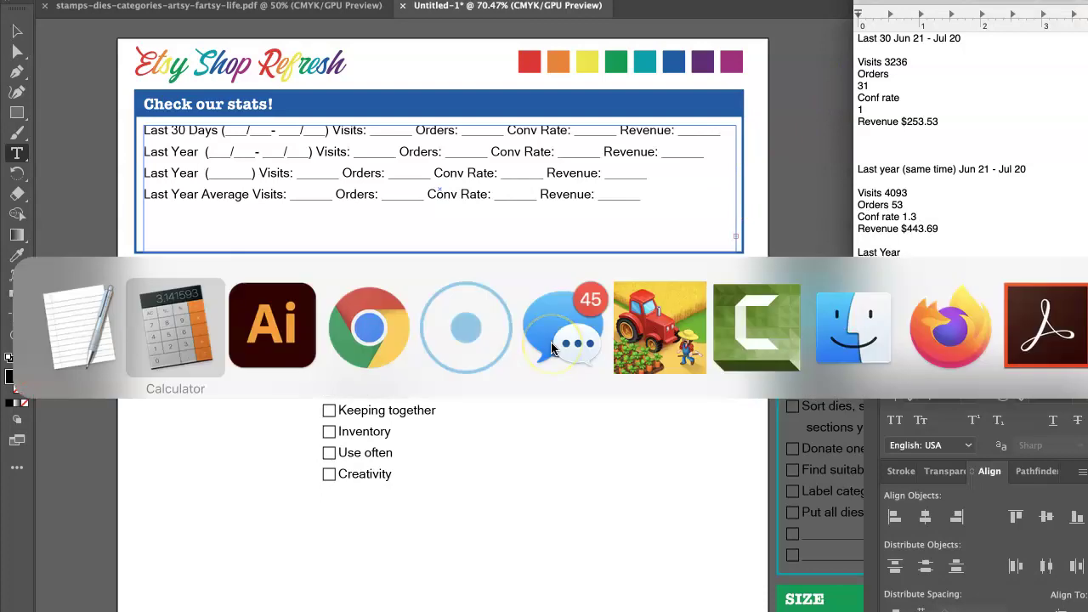
key("super+Tab")
key("super+Tab")
key("super+Tab")
key("super+shift+Tab")
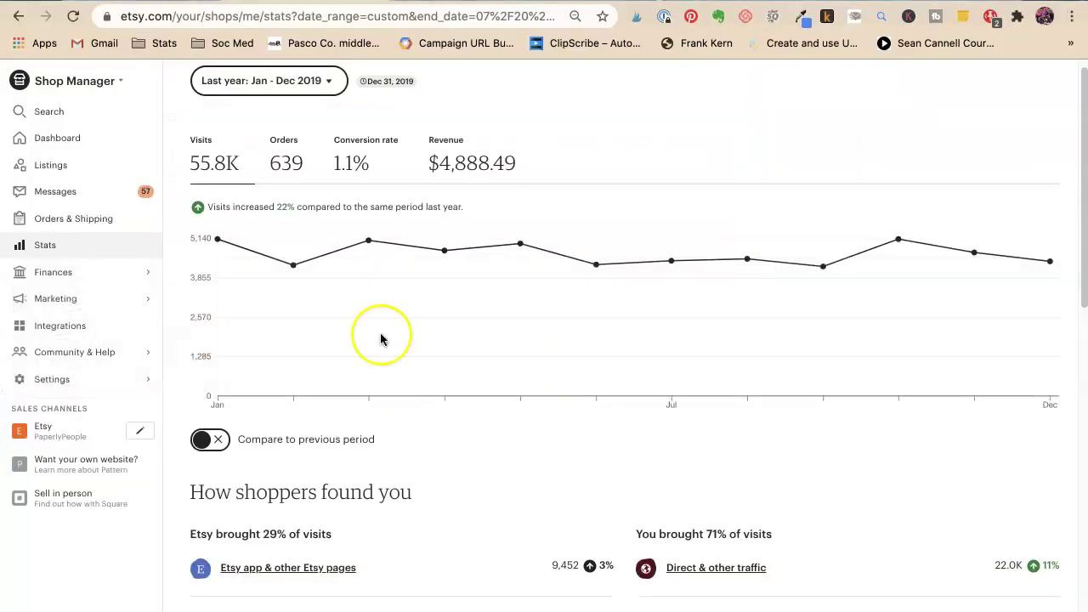
mouse_move(378, 334)
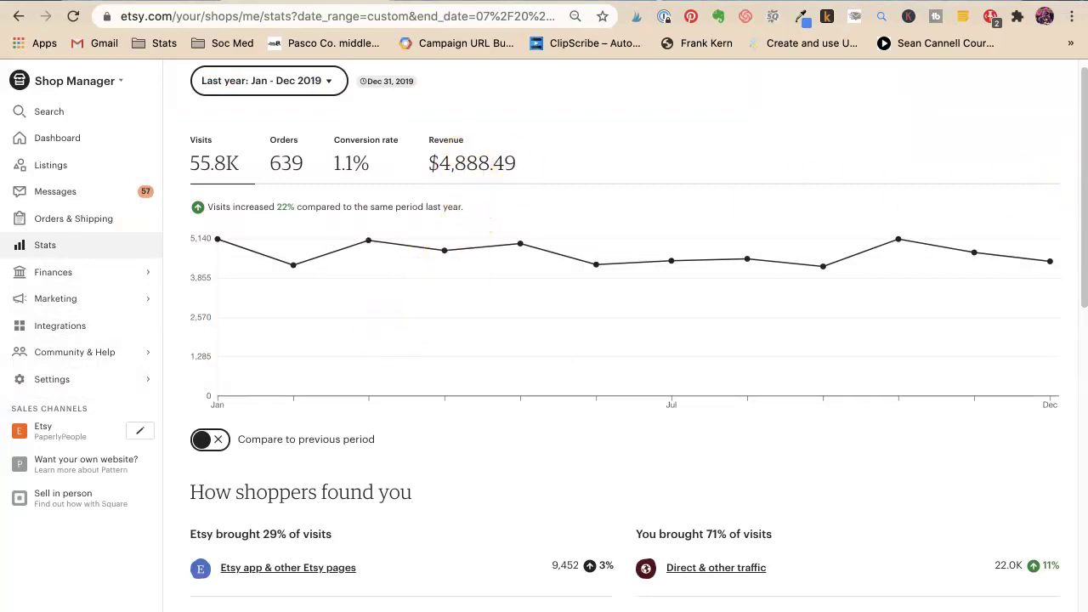
Add an Average heading below last year's revenue in the notes
key("super+Tab")
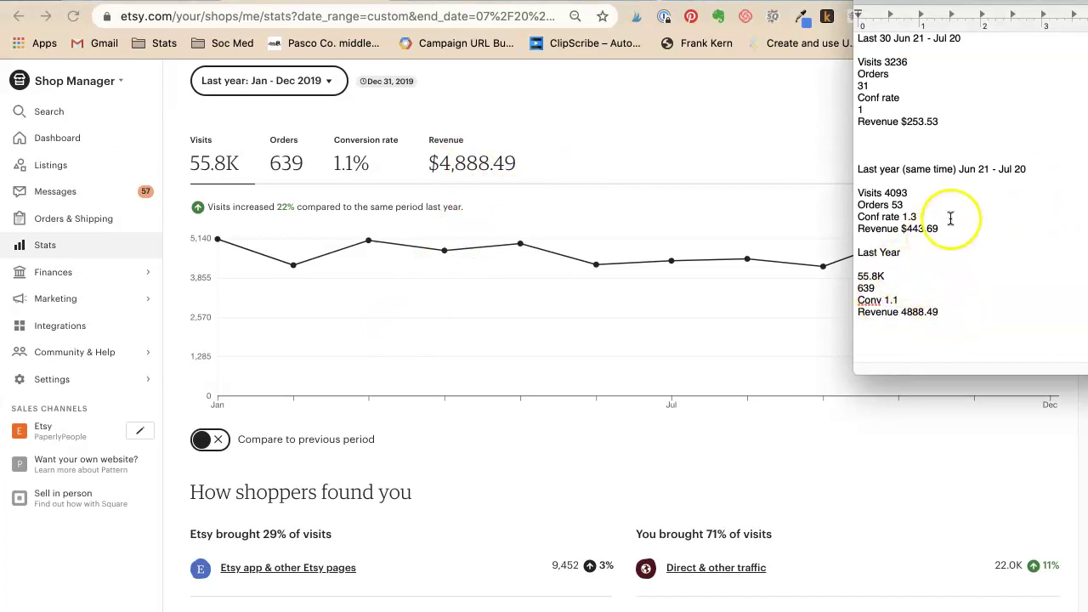
key("super+Tab")
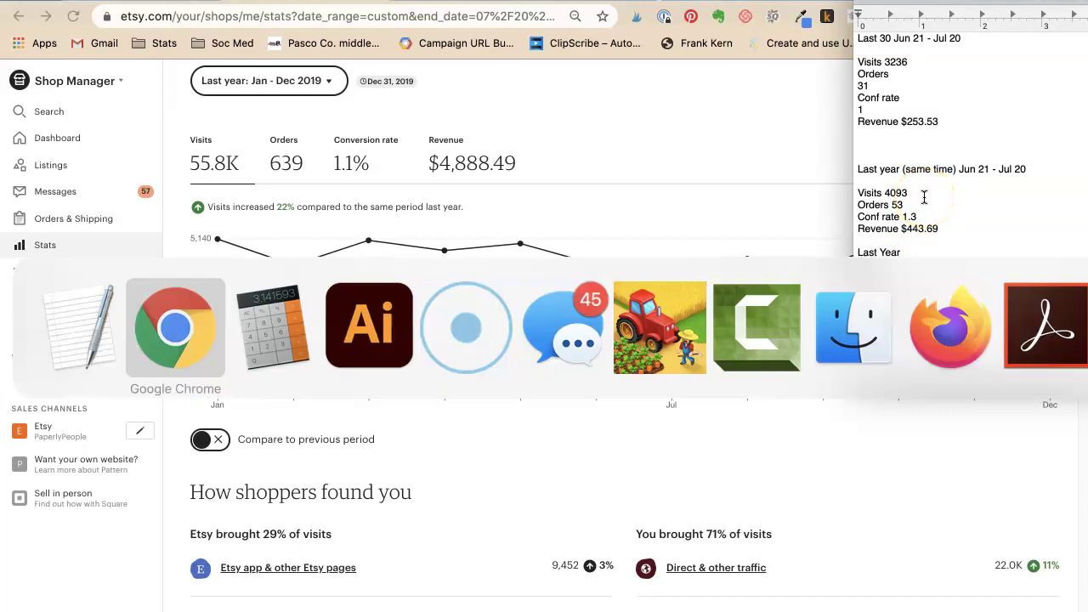
key("super+Tab")
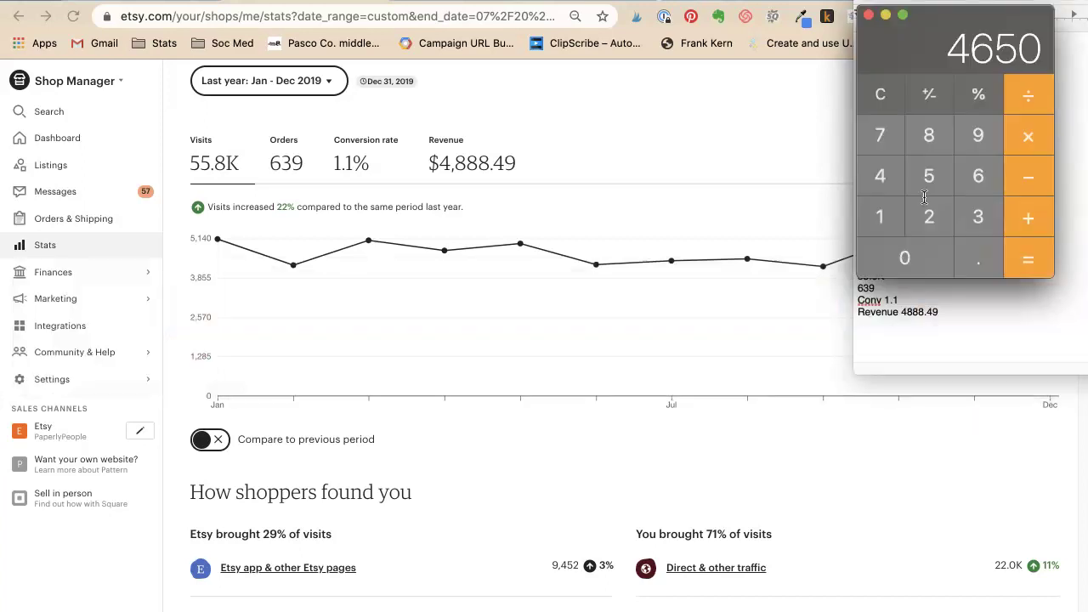
left_click(979, 318)
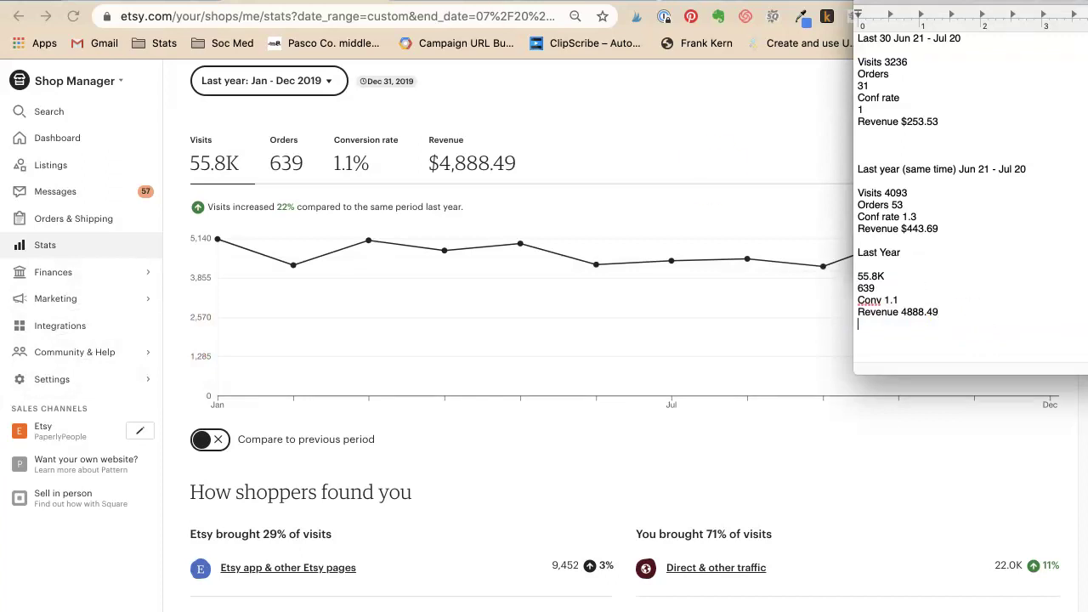
type("AVVE")
key("Return")
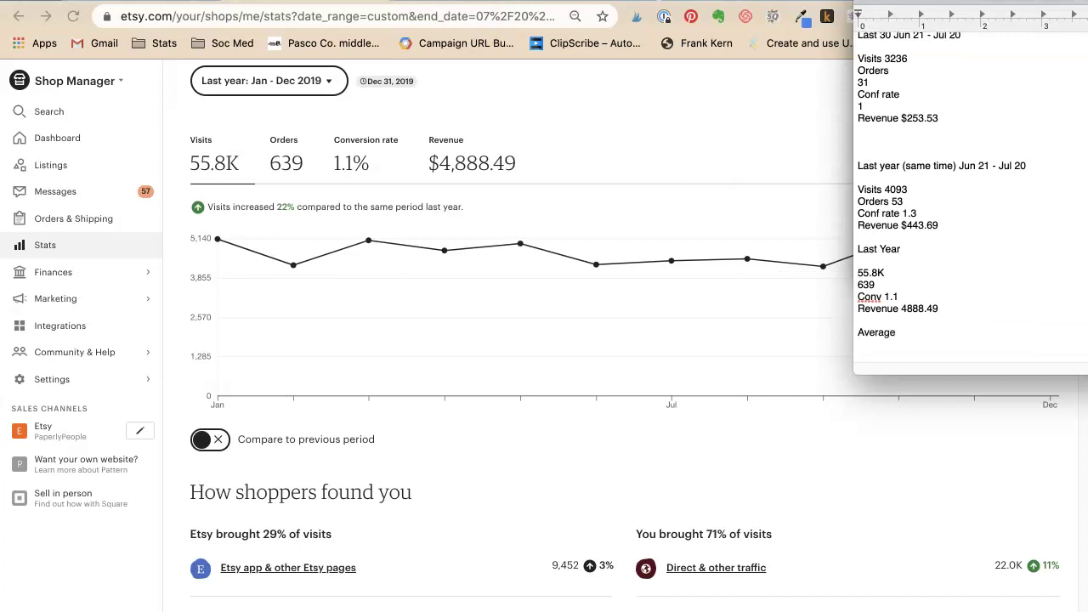
Start a new empty line after the 4650 average-visits figure
key("super+Tab")
key("super+Tab")
left_click(887, 189)
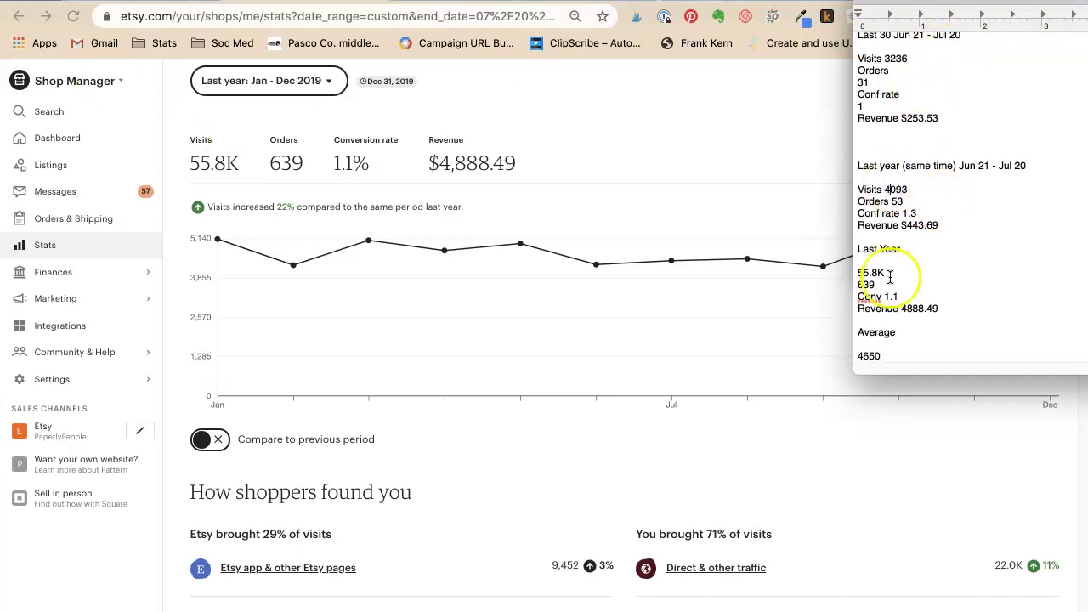
left_click_drag(886, 355, 861, 356)
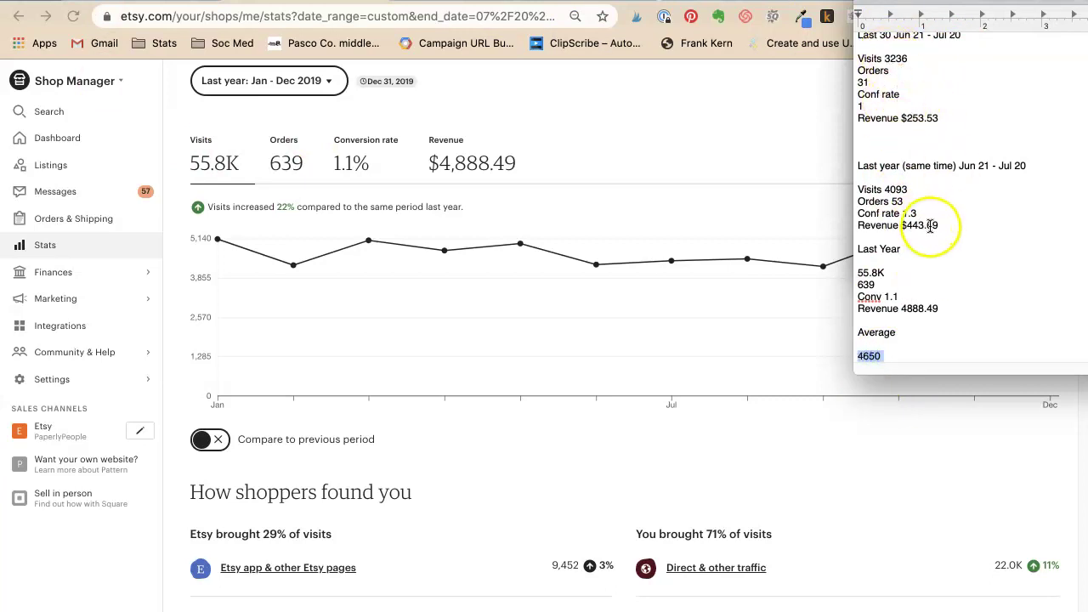
left_click(908, 355)
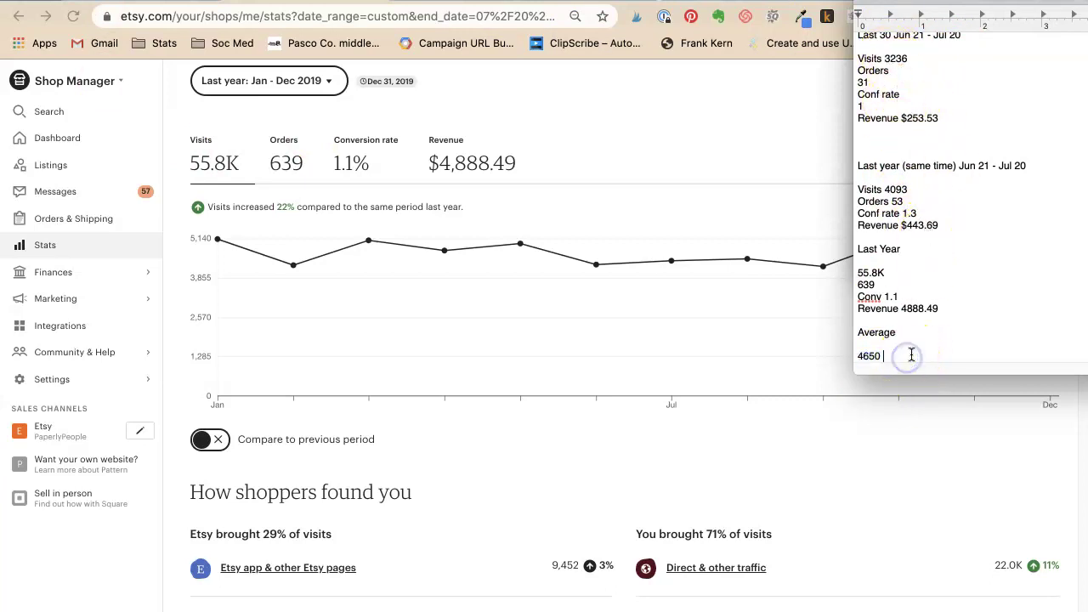
key("Return")
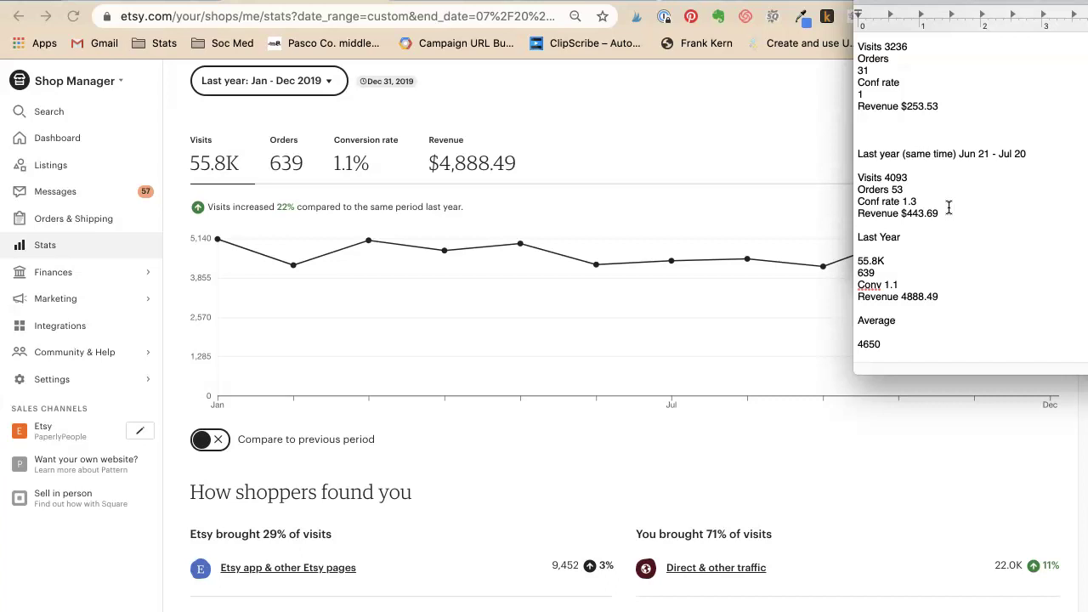
left_click(961, 174)
left_click(999, 157)
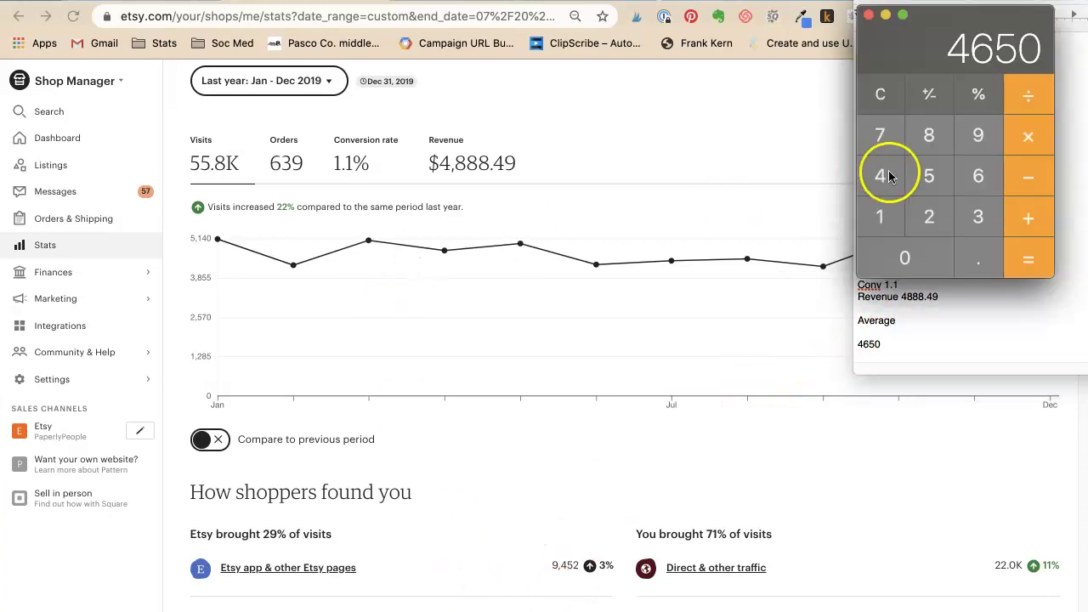
Divide last year's 639 orders by 12 in Calculator for the monthly average
left_click(879, 95)
left_click(977, 176)
left_click(978, 217)
left_click(976, 136)
left_click(1025, 108)
left_click(859, 95)
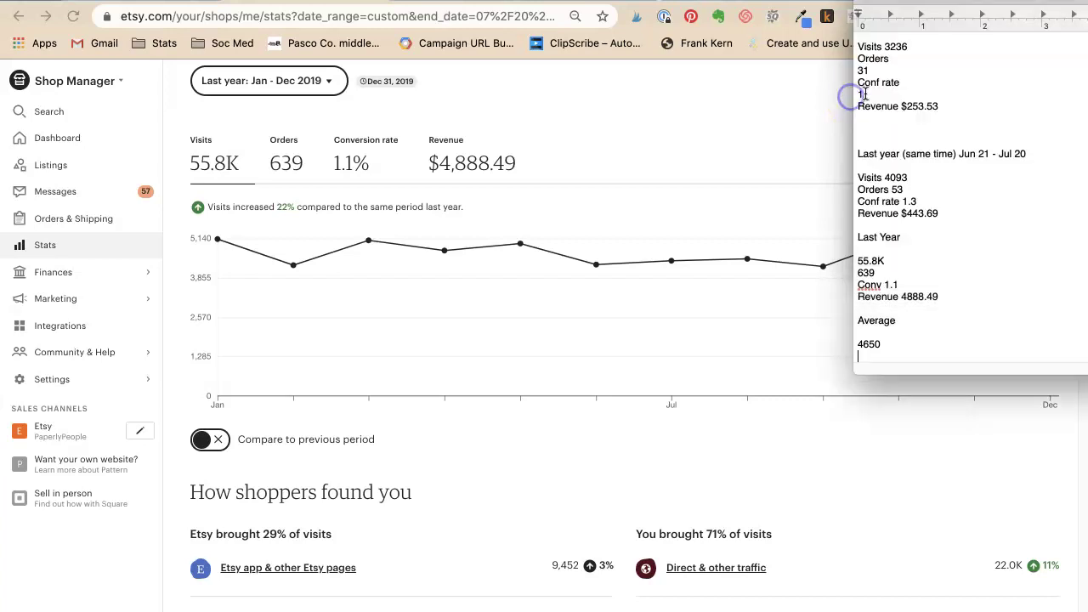
key("super+Tab")
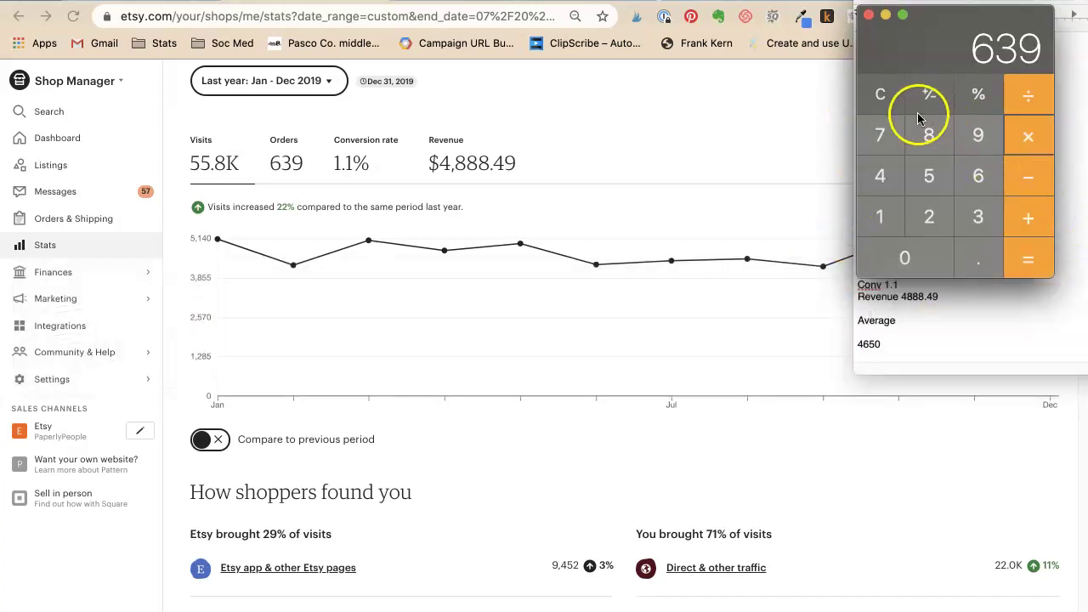
left_click(882, 97)
left_click(976, 174)
left_click(978, 217)
left_click(976, 137)
left_click(1026, 105)
left_click(878, 213)
left_click(931, 216)
left_click(1027, 262)
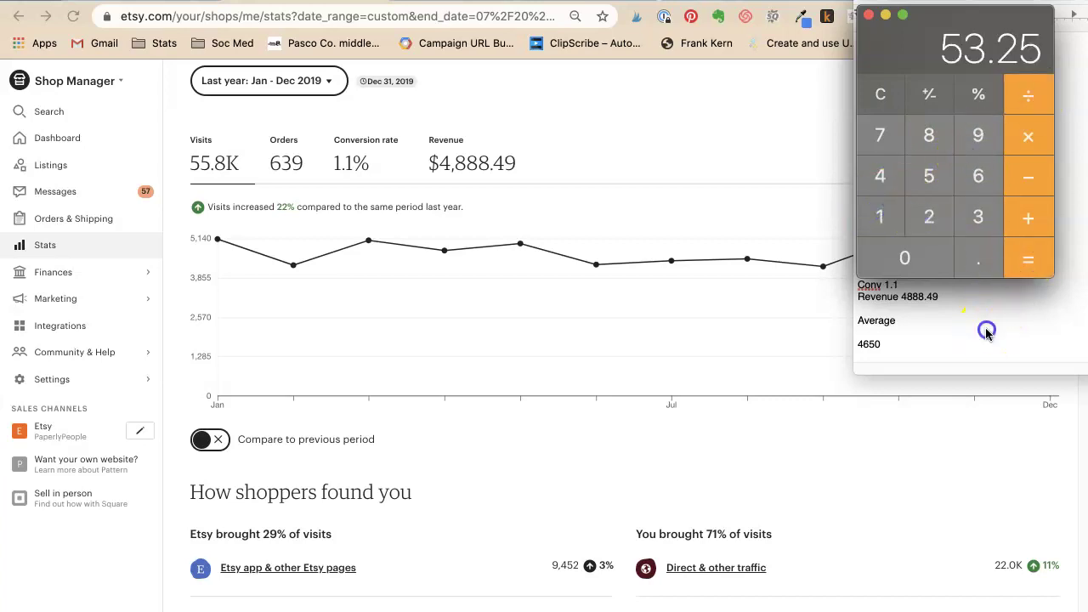
Record 53 average orders and Conv 1.1 under Average in the notes
left_click(959, 320)
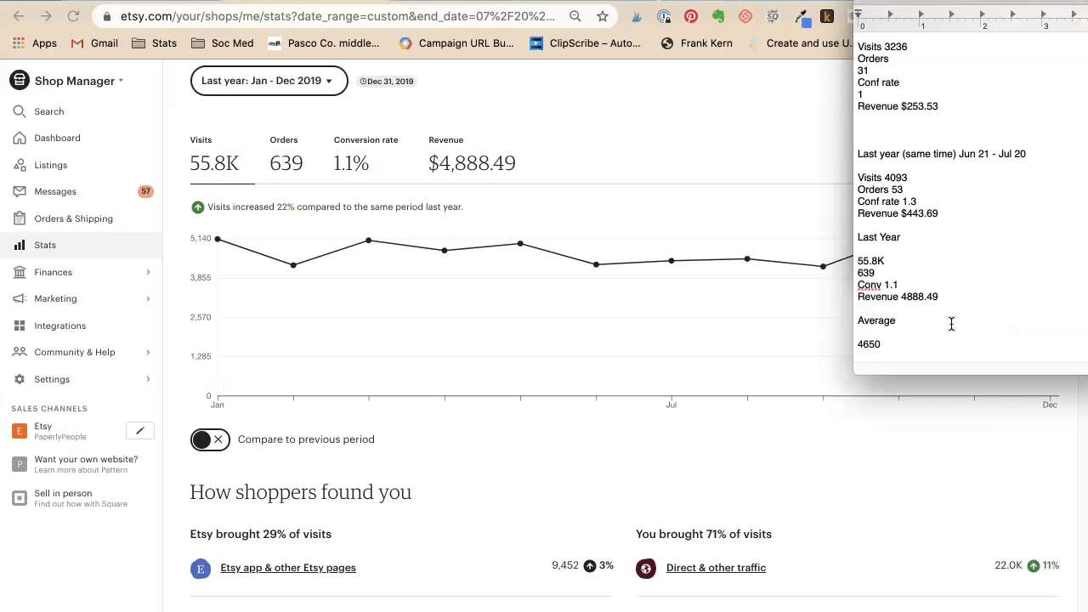
left_click(886, 71)
left_click(933, 358)
key("Return")
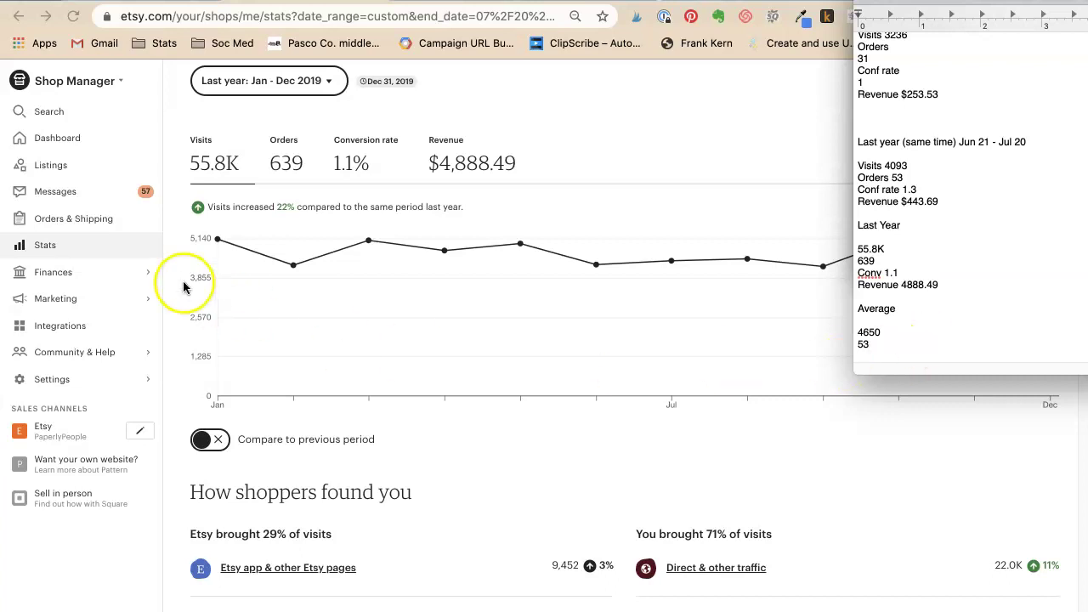
type("Conf")
key("BackSpace")
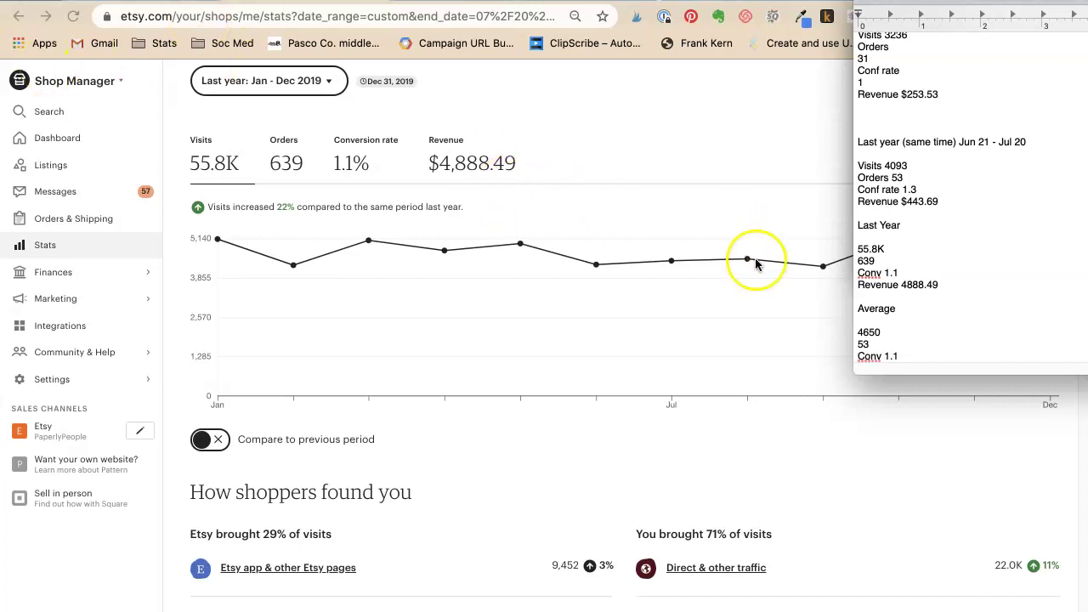
key("Return")
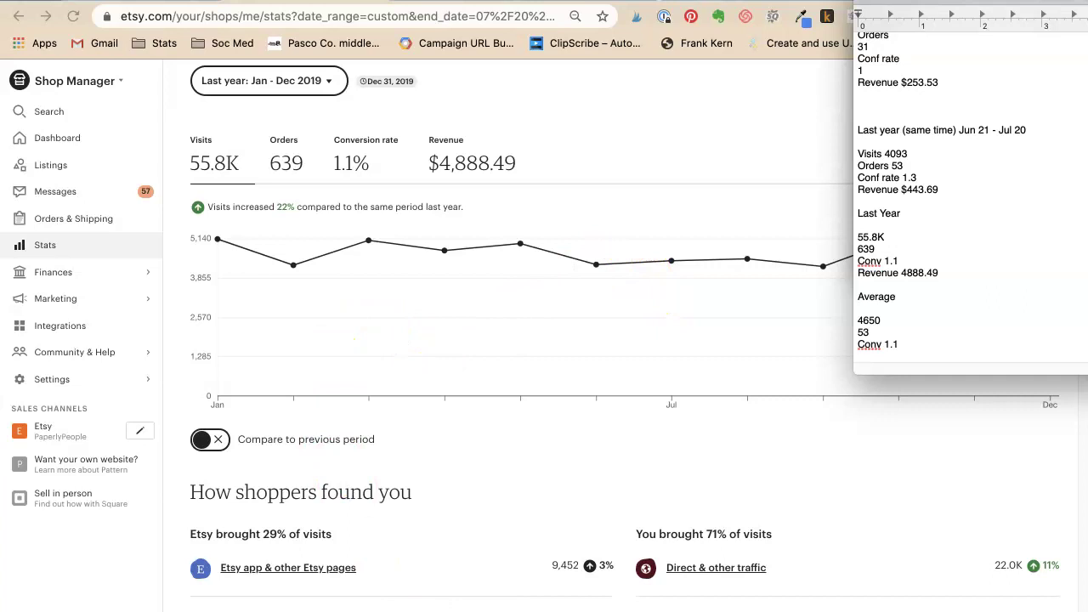
Divide last year's 4888.49 revenue by 12 in Calculator
key("super+Tab")
left_click(882, 95)
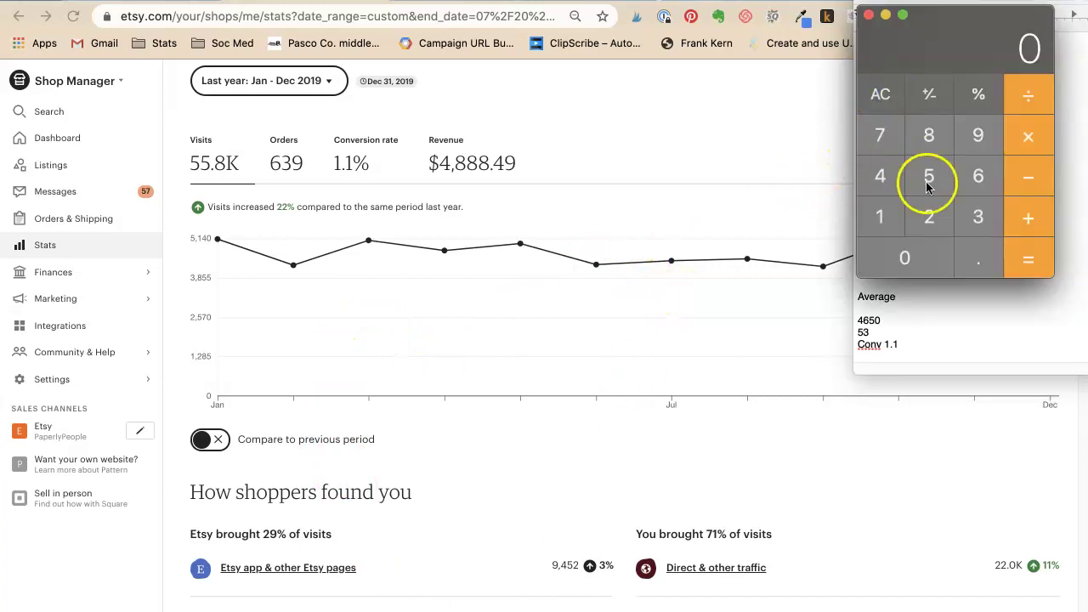
left_click(881, 175)
left_click(925, 134)
left_click(926, 137)
left_click(926, 137)
left_click(972, 255)
left_click(900, 166)
left_click(969, 135)
left_click(1031, 92)
left_click(893, 211)
left_click(917, 214)
left_click(1031, 255)
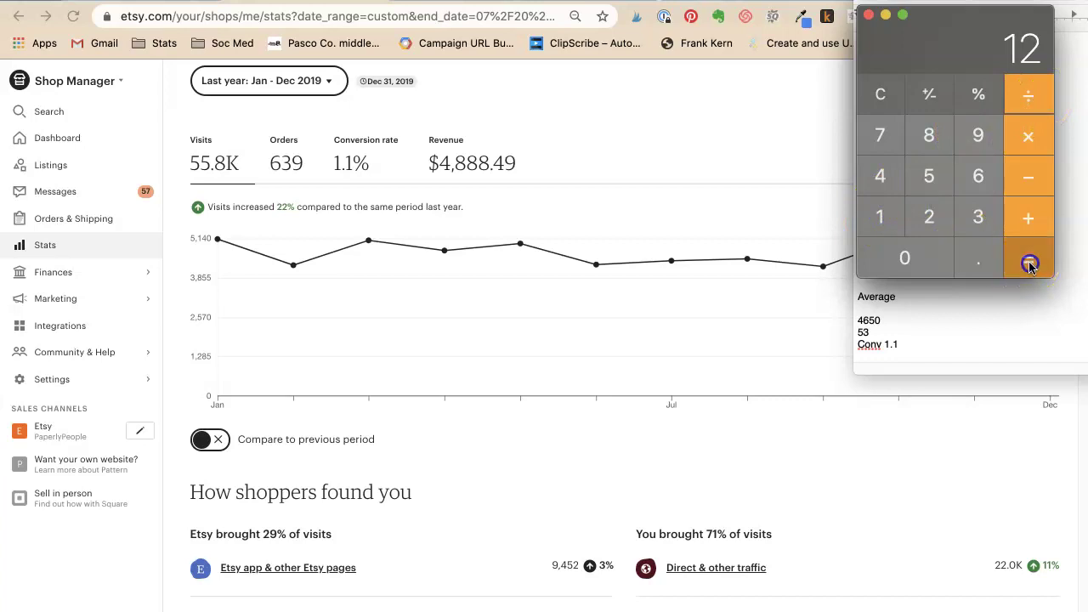
Enter the $407.37 average monthly revenue in the notes
left_click(957, 333)
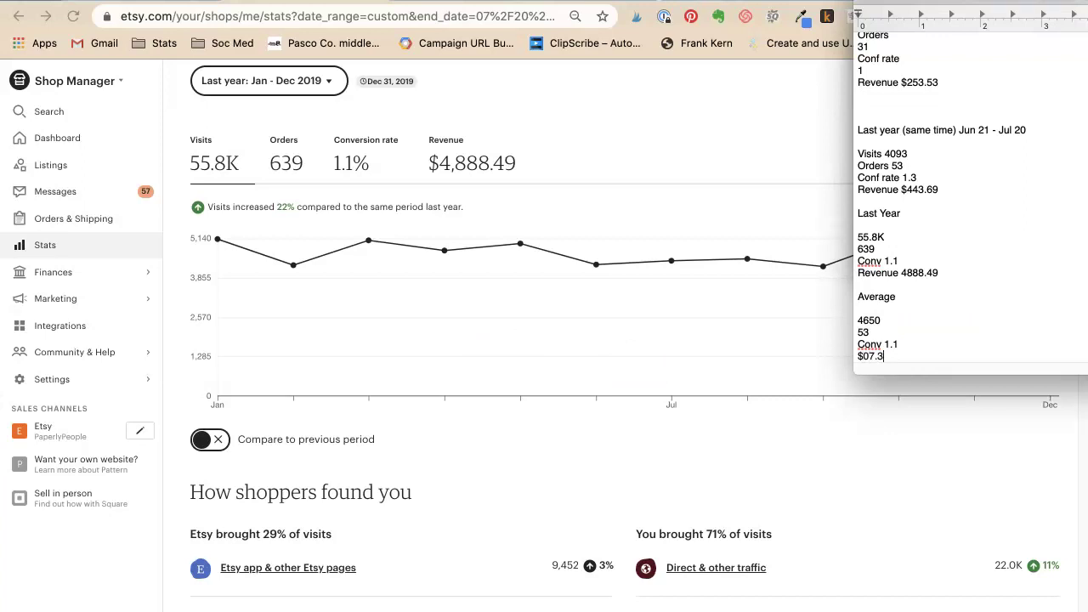
left_click(865, 355)
type("4")
left_click_drag(911, 83, 944, 94)
left_click(943, 95)
Calculate 150 × 12 in Calculator, then close Calculator
key("super+Tab")
left_click(880, 93)
left_click(880, 216)
left_click(923, 173)
left_click(904, 253)
left_click(1028, 140)
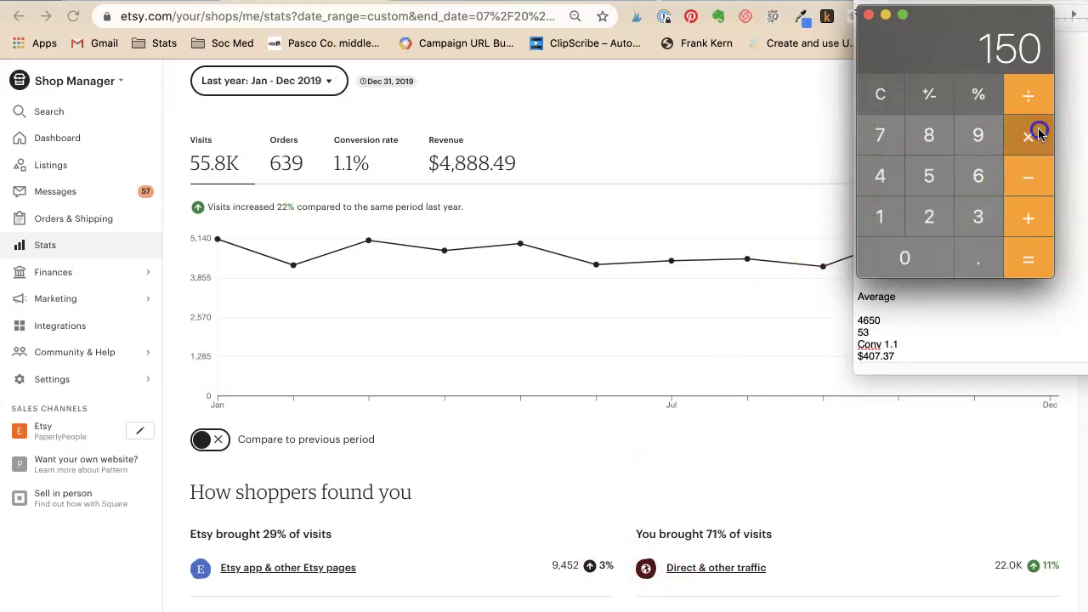
left_click(892, 219)
left_click(918, 213)
left_click(1020, 257)
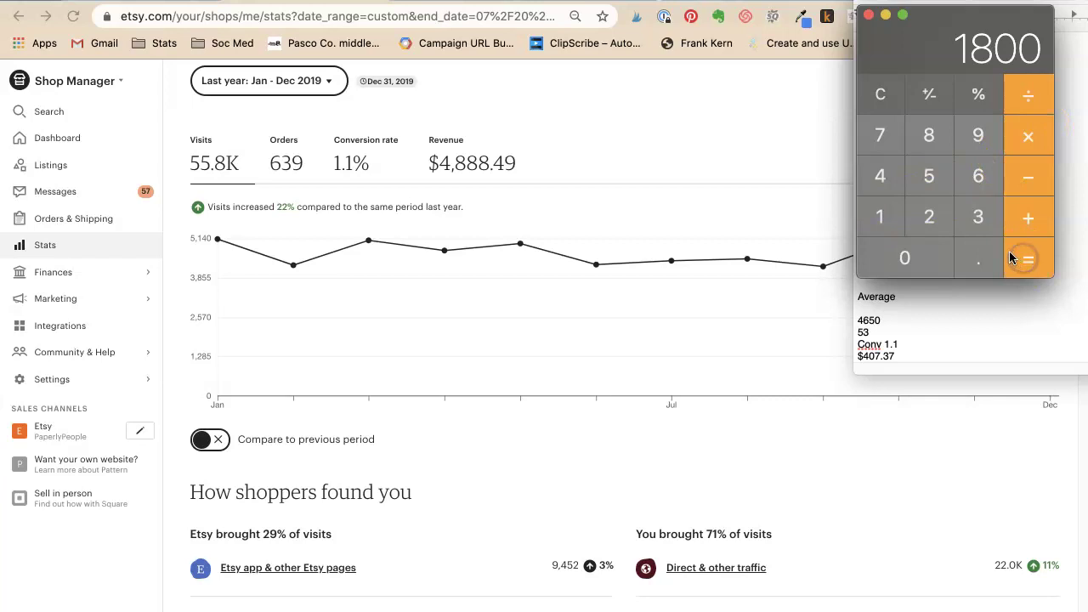
left_click(868, 14)
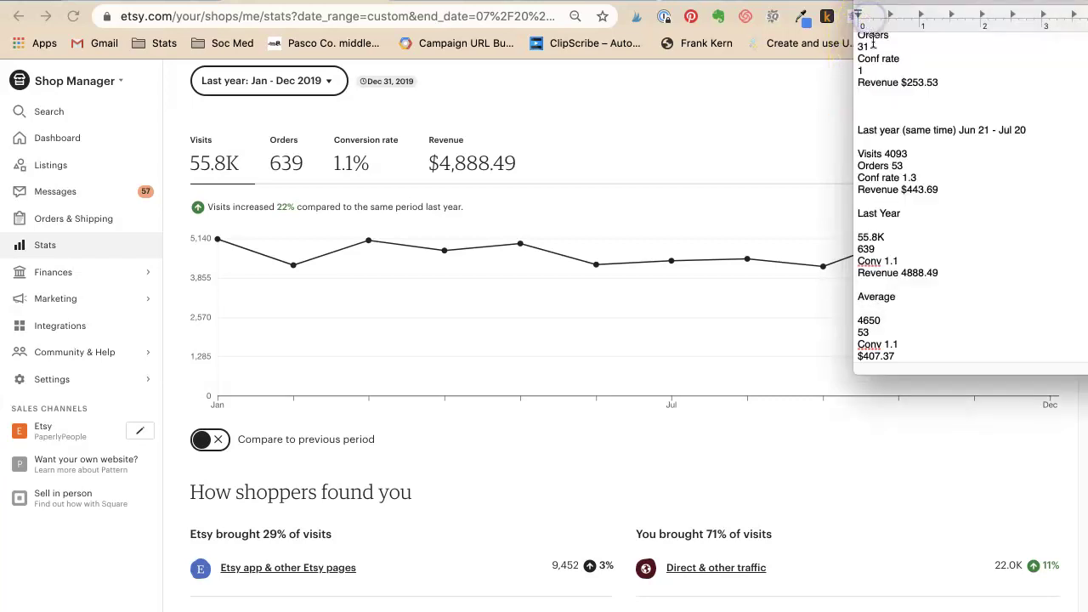
left_click(943, 153)
left_click(720, 141)
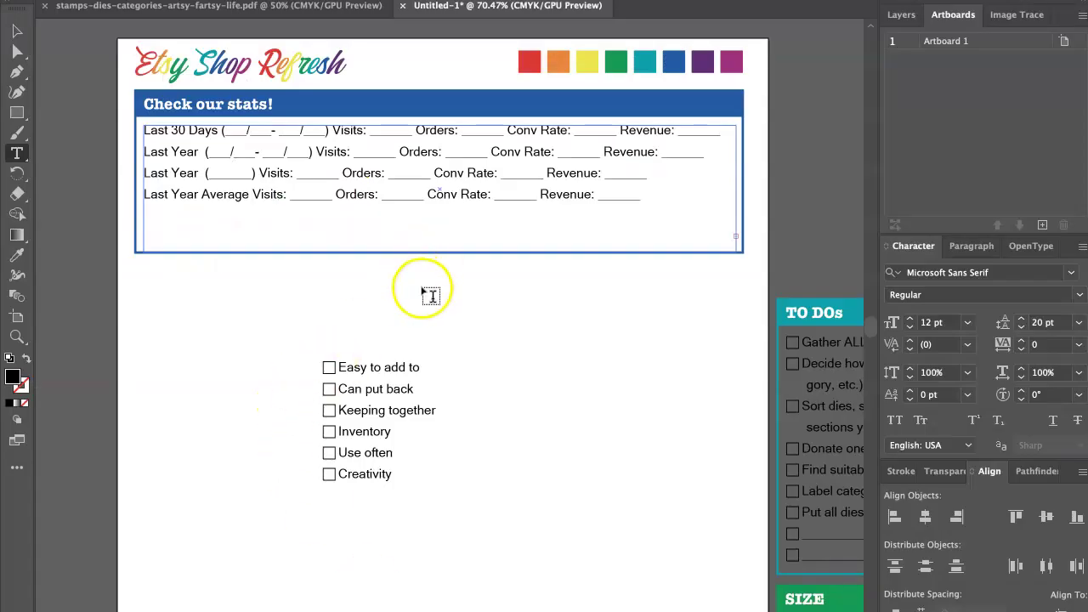
Drag the stats text frame and blue box up from below to hug the four stats lines
left_click(17, 31)
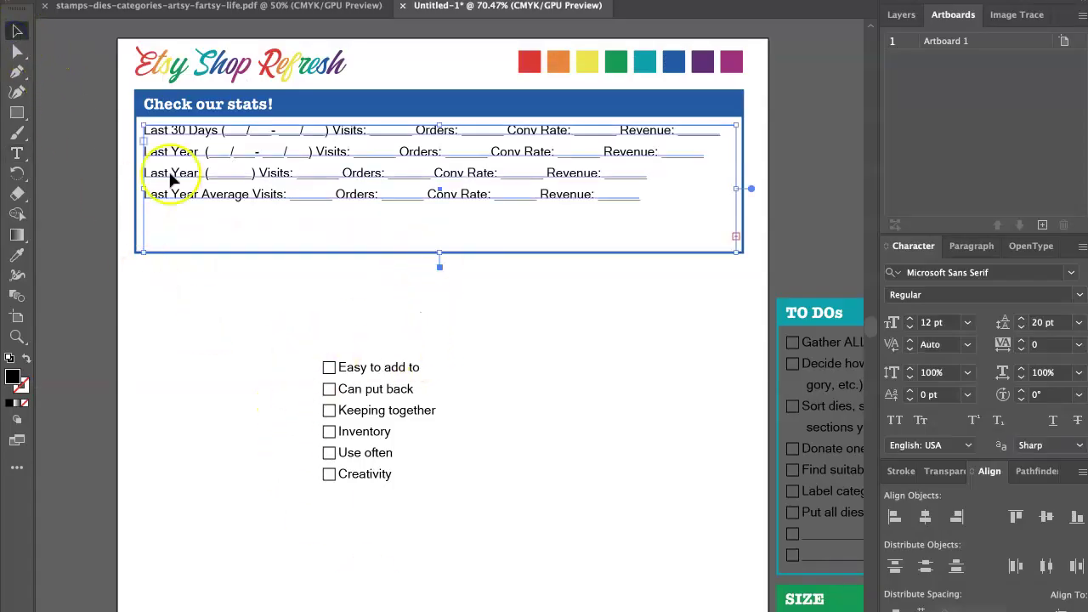
left_click(424, 328)
left_click(395, 253)
left_click_drag(443, 252, 440, 206)
left_click(420, 254)
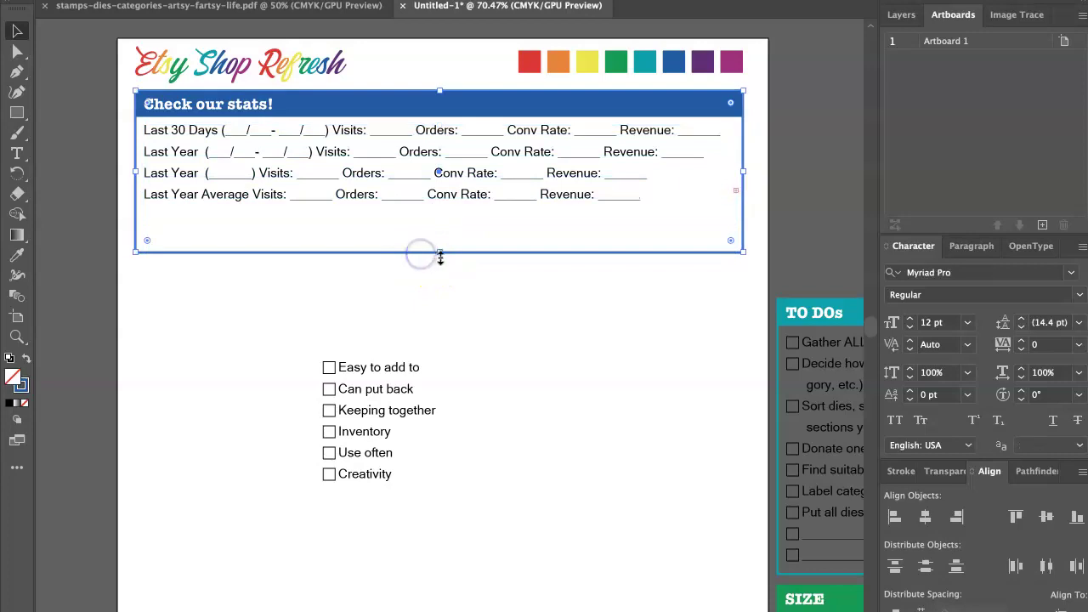
left_click_drag(440, 252, 438, 214)
left_click(392, 196)
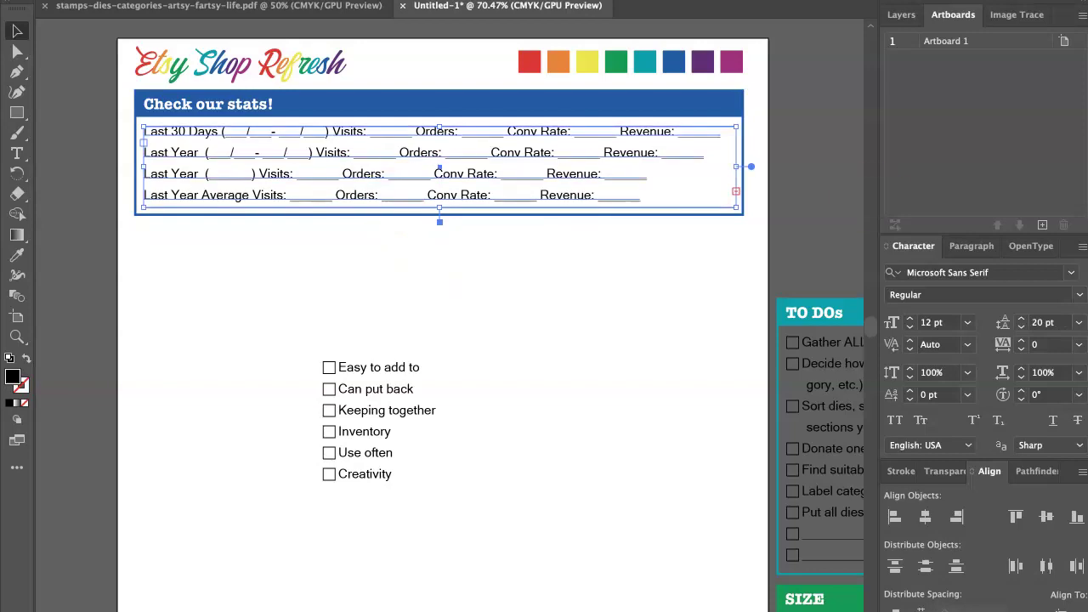
key("super+Tab")
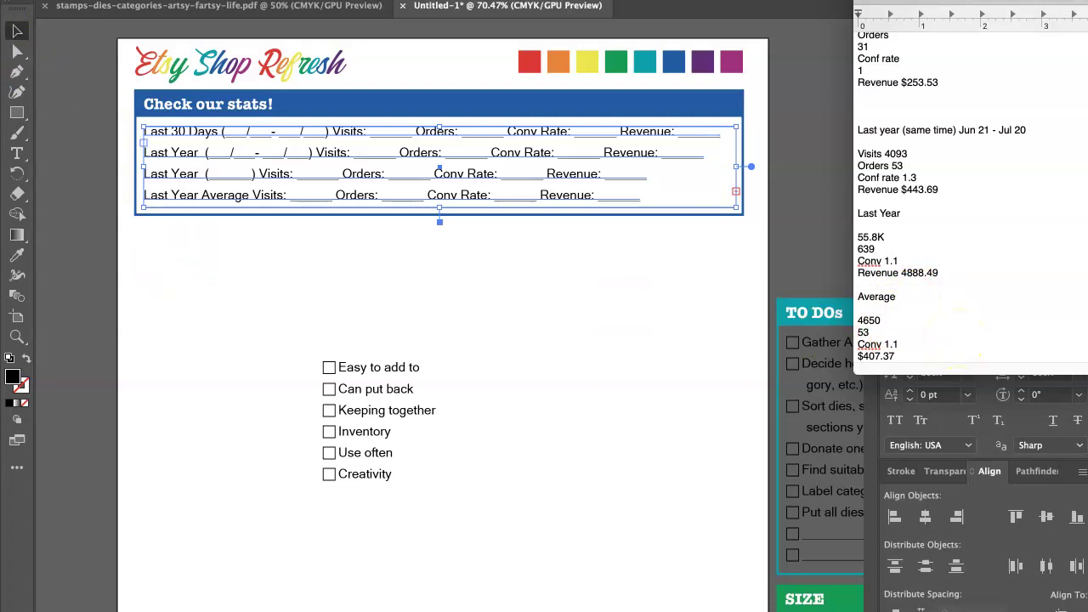
Move the checklist up under the stats box and discard a stray header copy
left_click(213, 272)
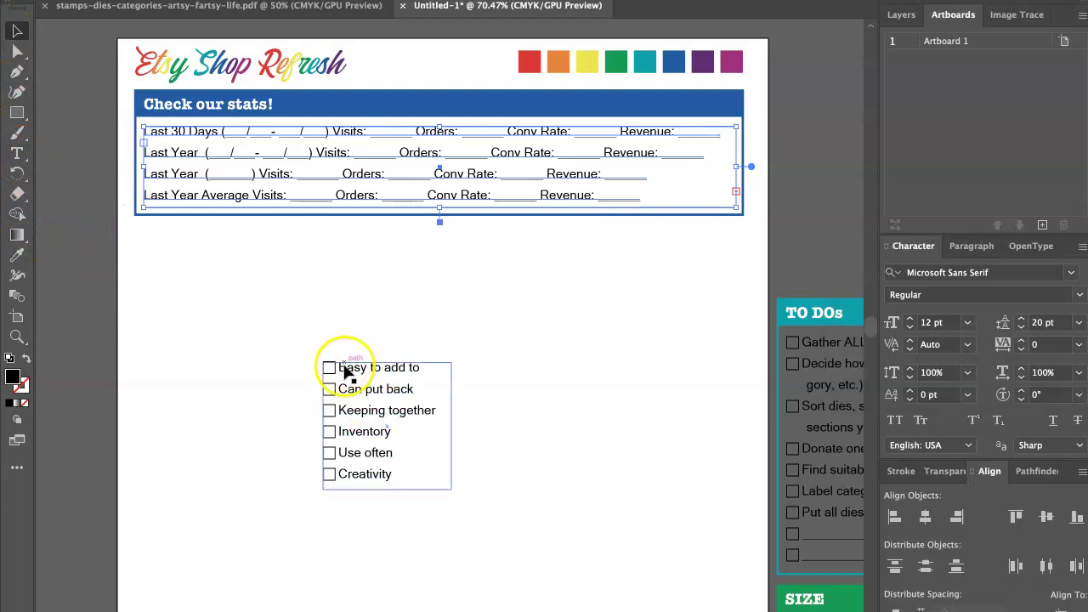
left_click_drag(345, 372, 170, 257)
left_click(230, 109)
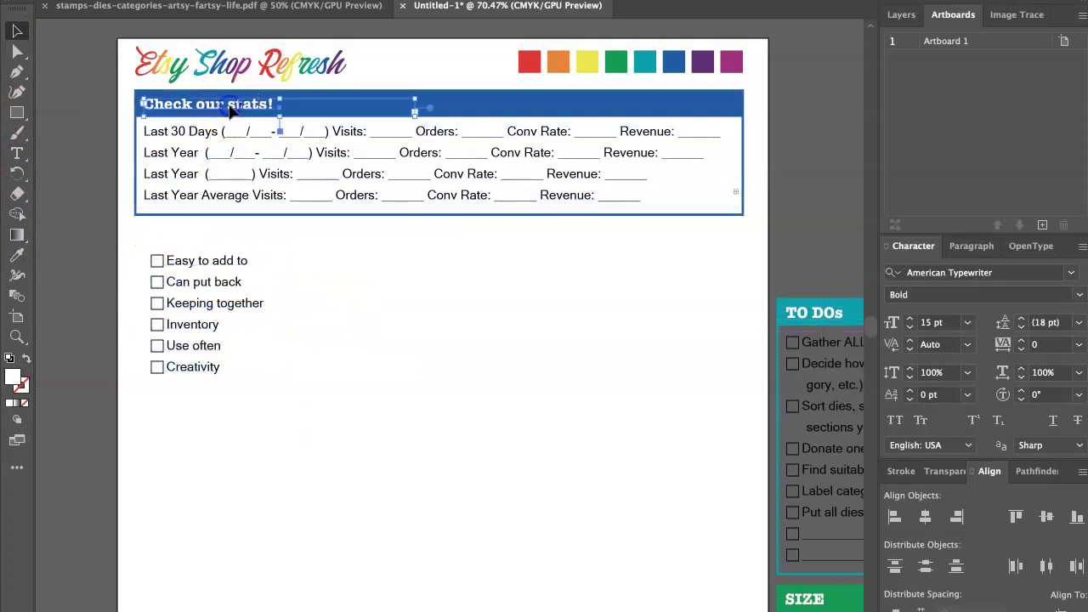
left_click_drag(230, 110, 227, 233)
double_click(226, 233)
key("ctrl+a")
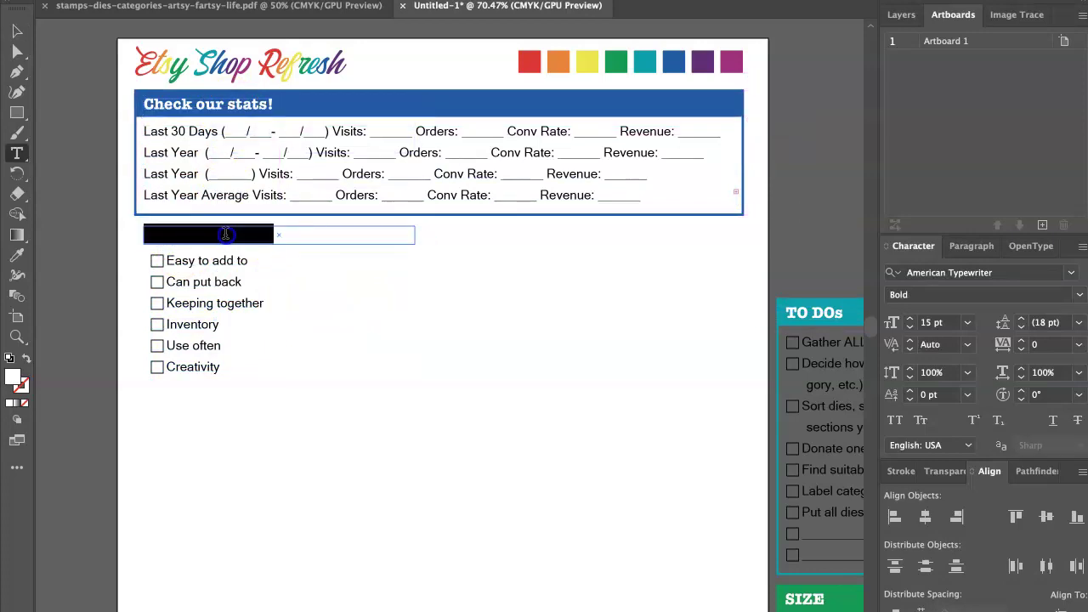
key("BackSpace")
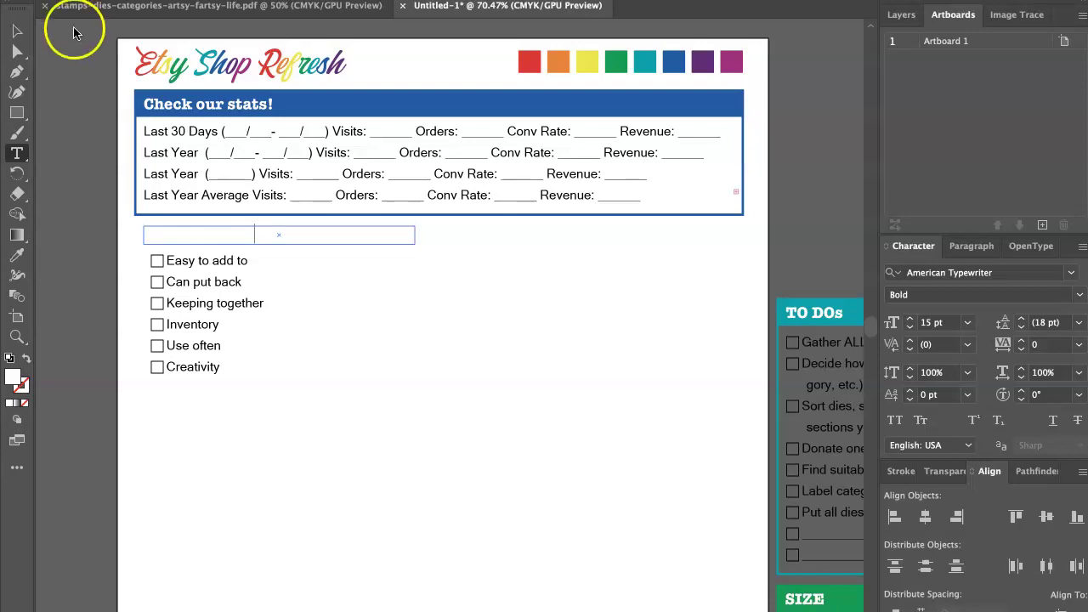
left_click(17, 31)
key("Delete")
Drag the TO DOs box group over the checklist and select its teal rectangle for arranging
left_click(806, 316)
left_click_drag(806, 316, 162, 240)
left_click(510, 366)
left_click(271, 262)
left_click(273, 236)
left_click(387, 247)
right_click(387, 247)
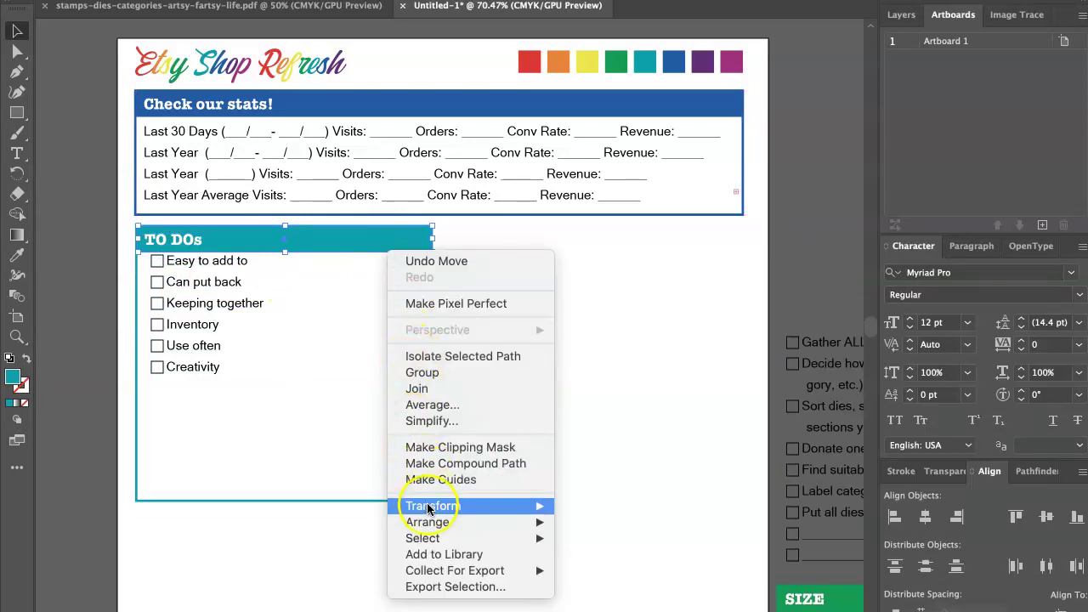
Send the teal header rectangle to the back and delete the overlapping TO DOs text
mouse_move(434, 522)
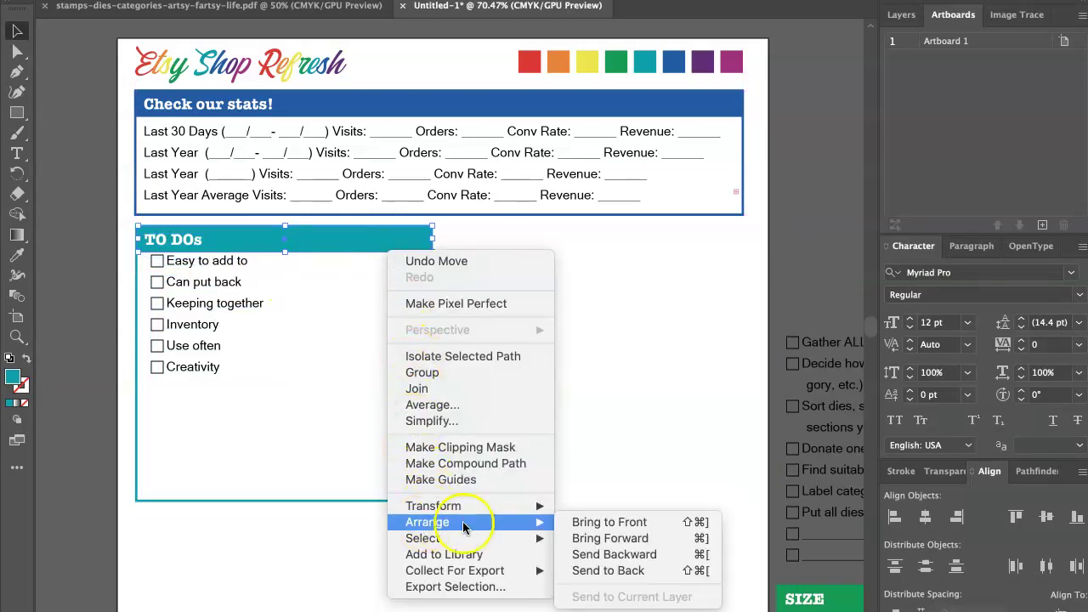
left_click(612, 570)
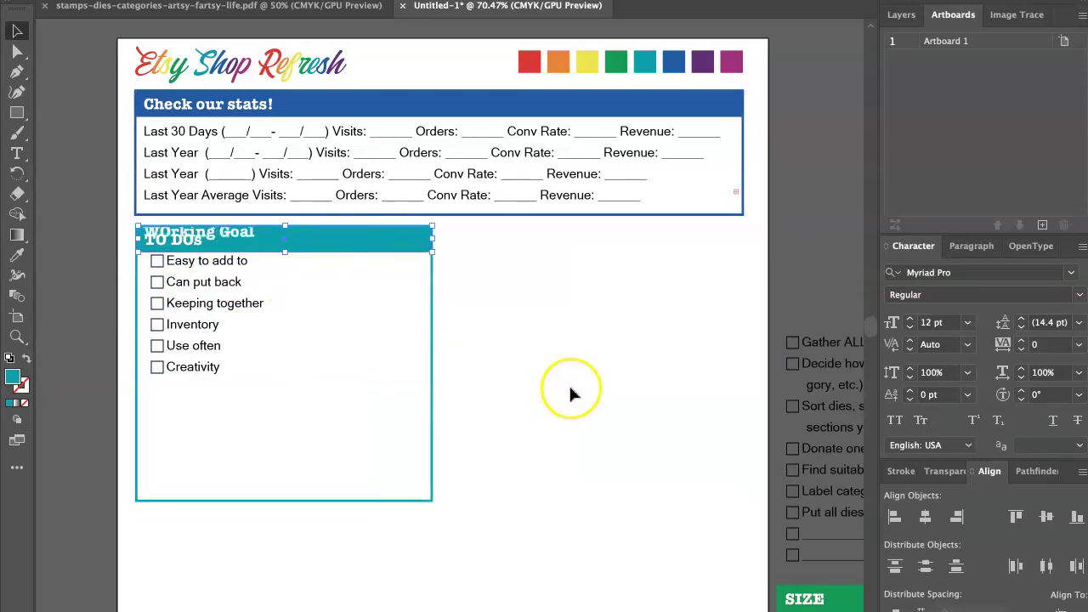
left_click(195, 241)
key("Delete")
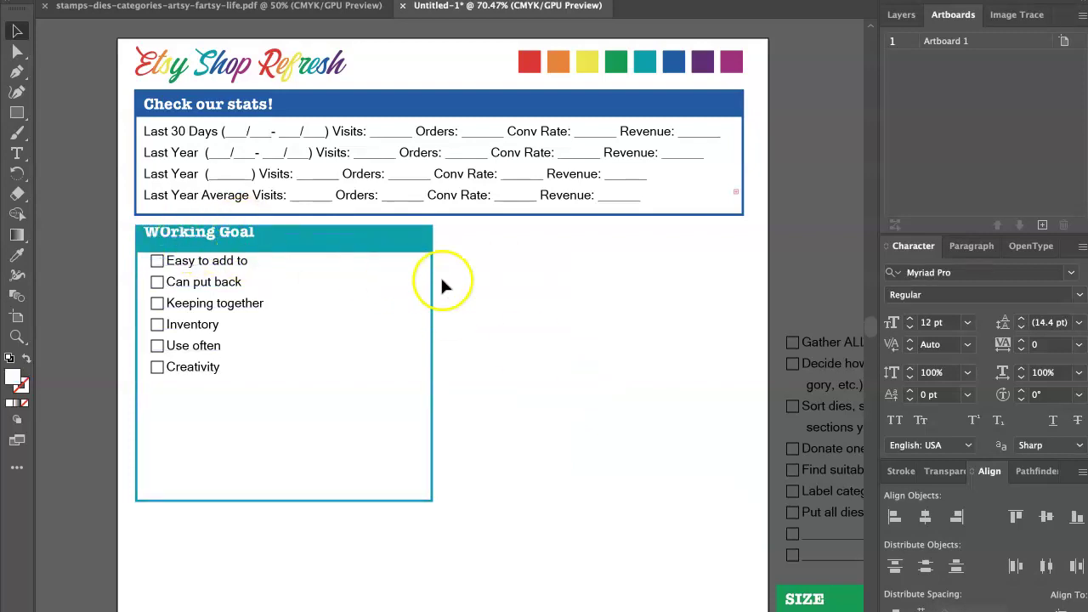
Nudge the Working Goal box and its header text into alignment
left_click_drag(481, 241, 330, 269)
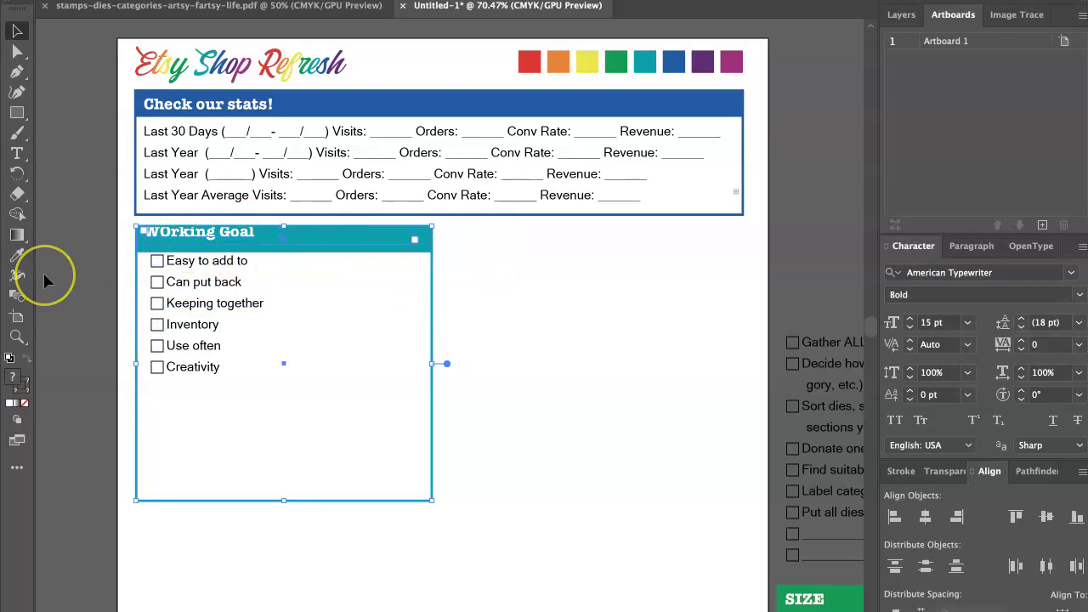
key("Up")
key("Up")
key("Up")
key("Up")
key("Up")
key("Up")
key("Up")
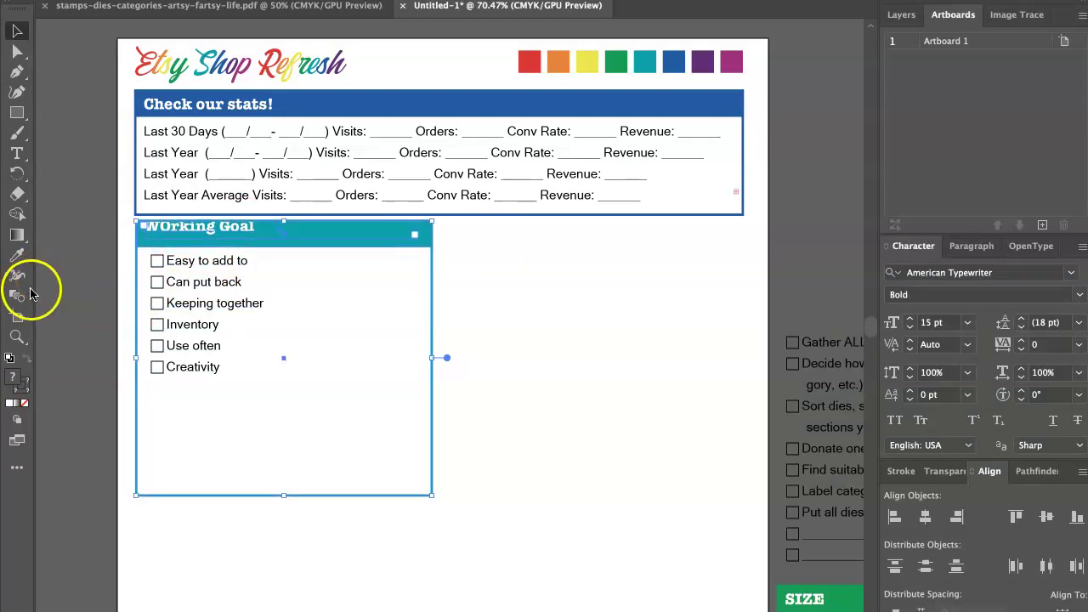
key("Down")
key("Down")
key("Down")
key("Down")
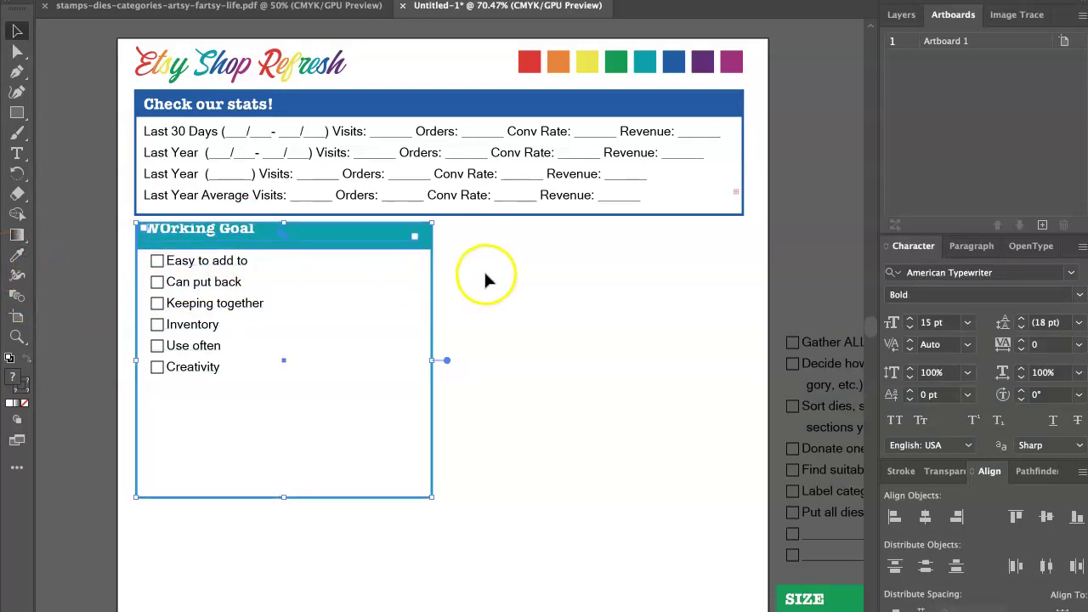
left_click(242, 266)
left_click(208, 240)
left_click_drag(204, 239, 201, 238)
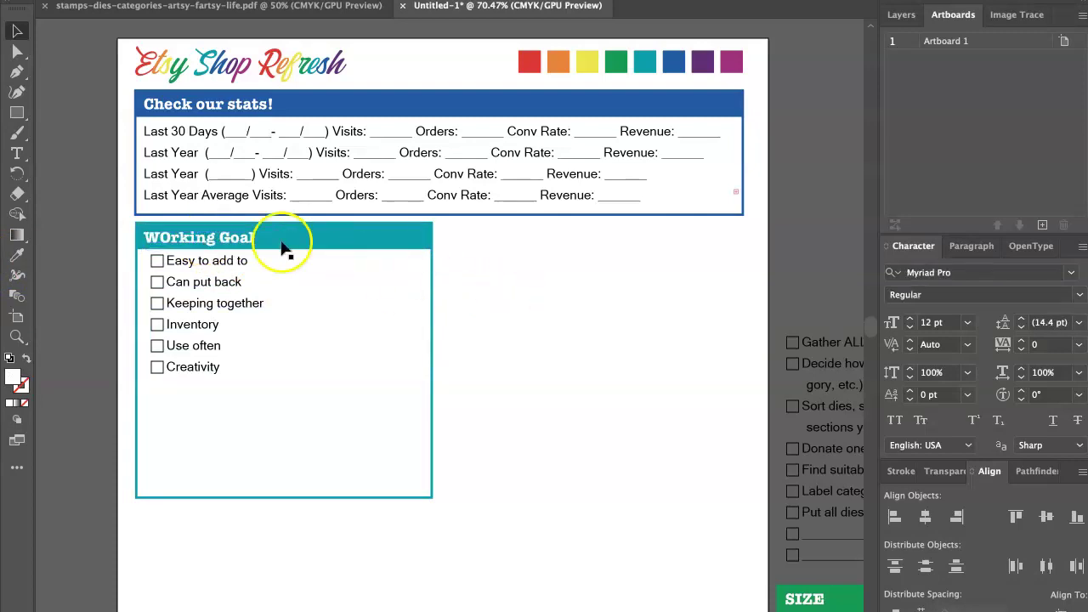
left_click(198, 239)
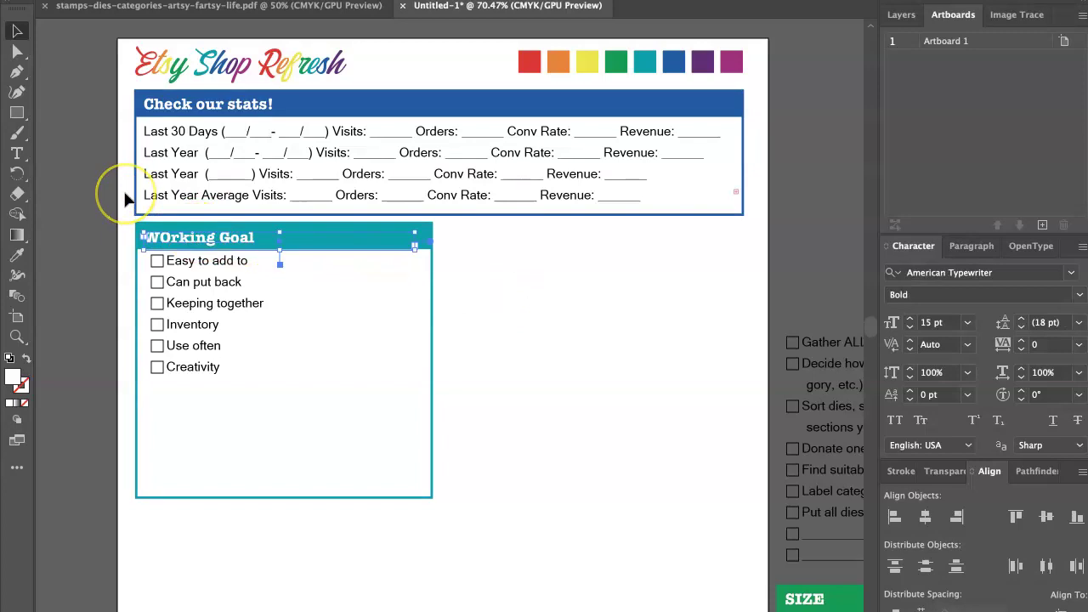
key("Up")
key("Up")
Change the header's capital O to lowercase so it reads Working Goal
double_click(175, 236)
type("o")
left_click_drag(175, 236, 284, 225)
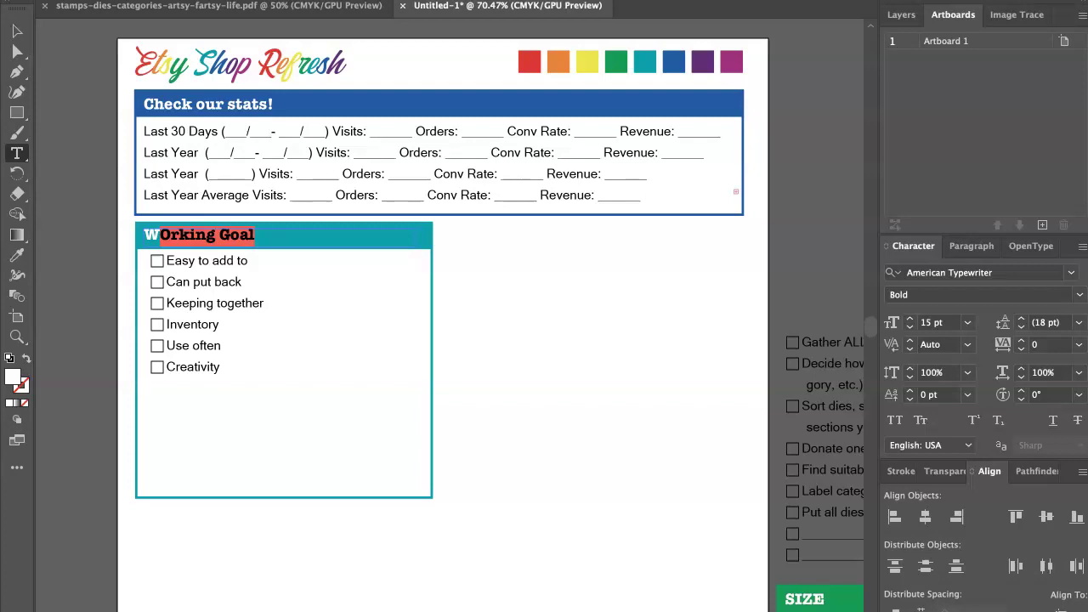
type("O")
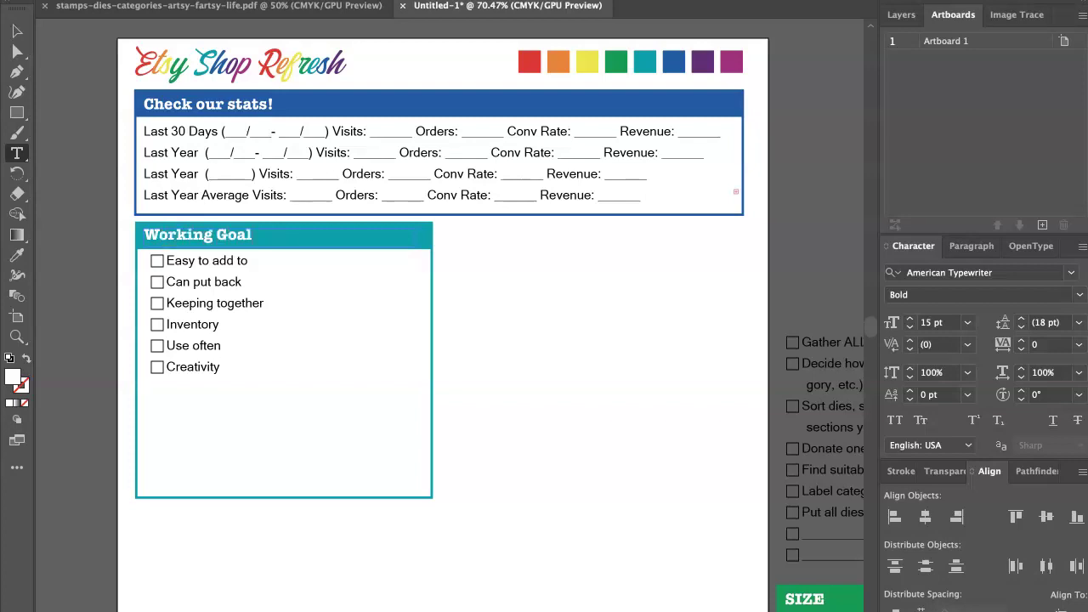
left_click_drag(249, 260, 125, 257)
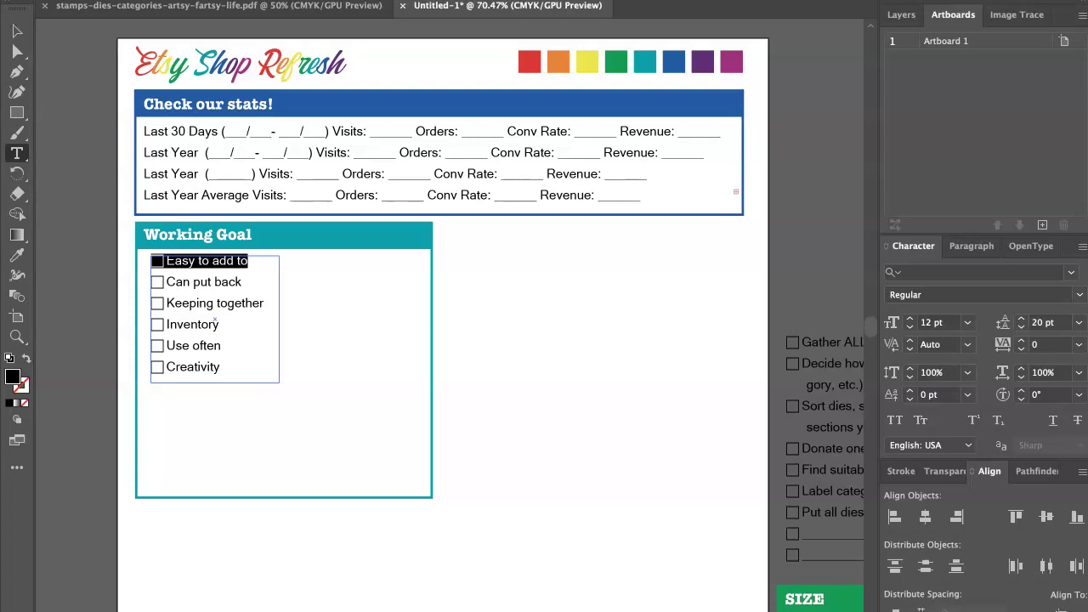
Replace the checklist with the copied Visits, Orders, Conv Rate and Revenue blanks, Conv on its own line
type("E")
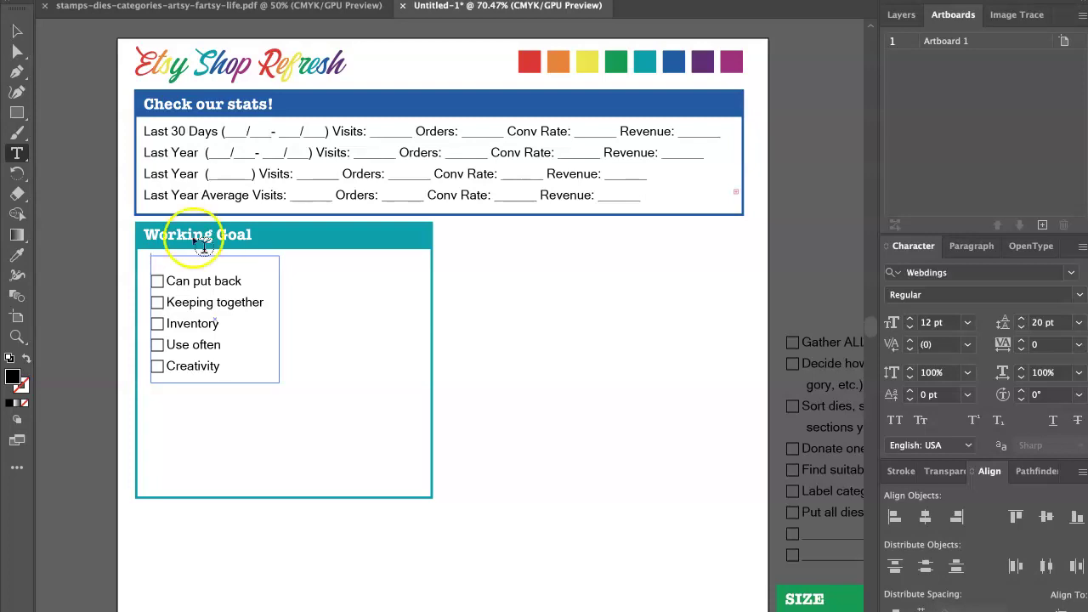
left_click(346, 133)
left_click_drag(332, 131, 734, 138)
key("ctrl+c")
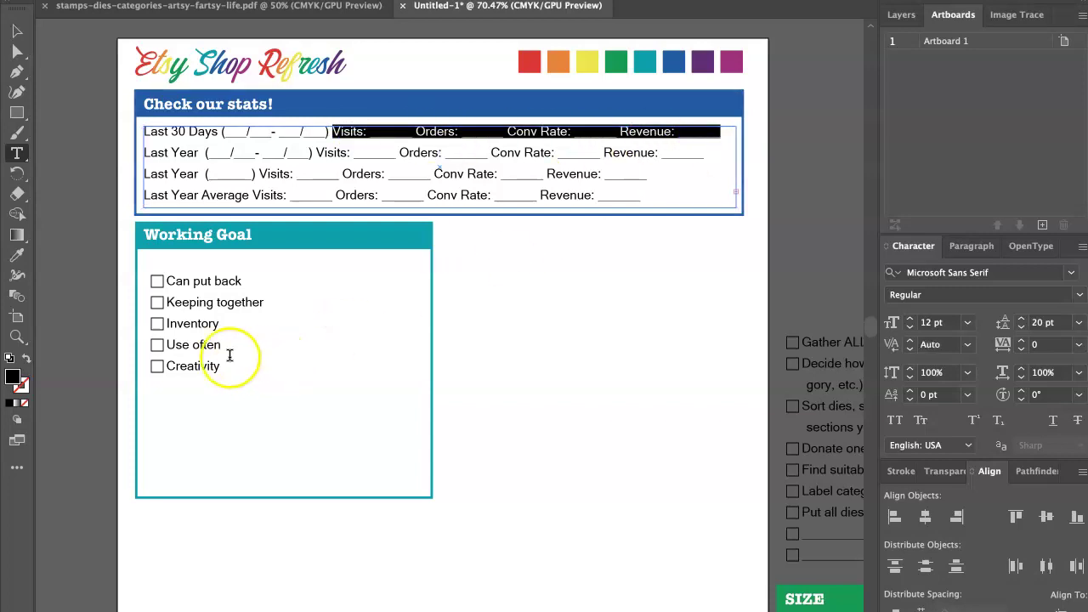
left_click_drag(242, 365, 119, 265)
key("ctrl+v")
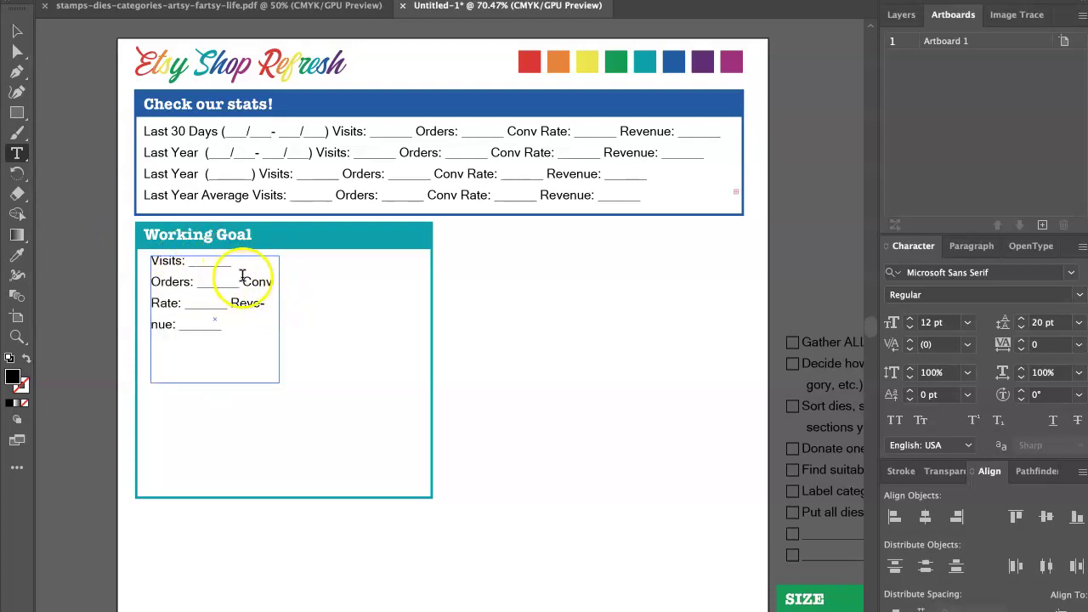
left_click(242, 281)
key("Return")
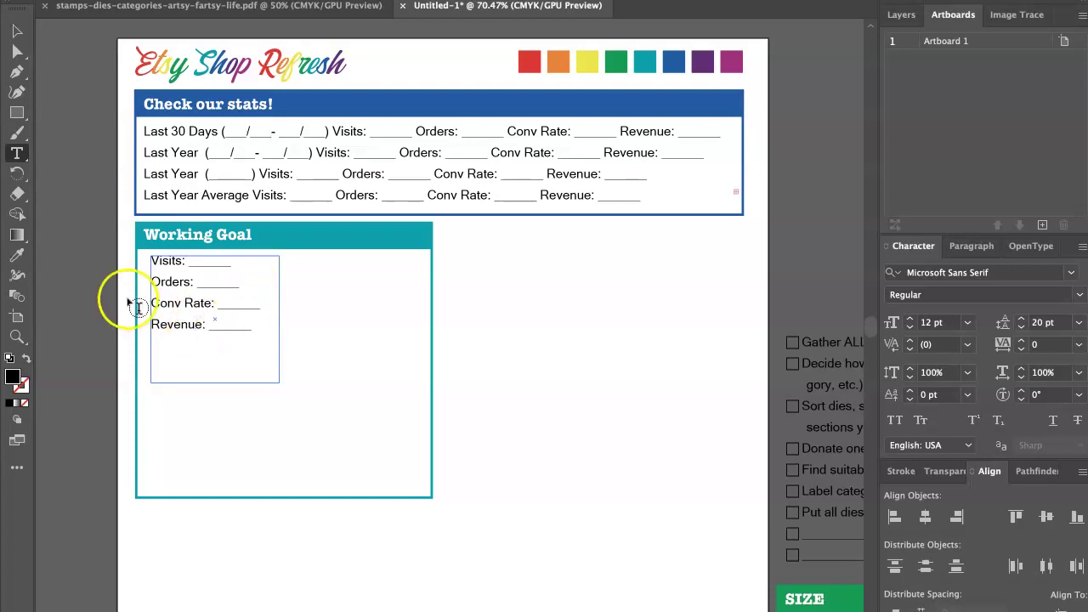
Shorten, narrow and shift the Working Goal text frame to fit four lines
left_click(17, 30)
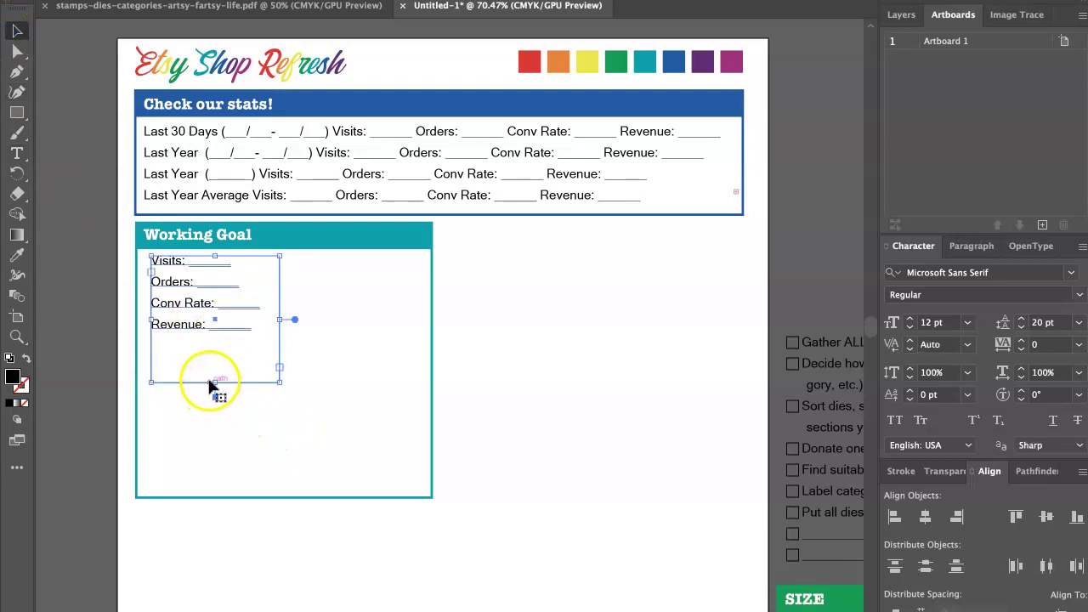
left_click_drag(214, 382, 210, 344)
left_click_drag(280, 299, 268, 299)
left_click(332, 344)
left_click(184, 315)
left_click_drag(184, 314, 177, 315)
Narrow the teal header bar and rectangle to half width and shorten the box
left_click(335, 241)
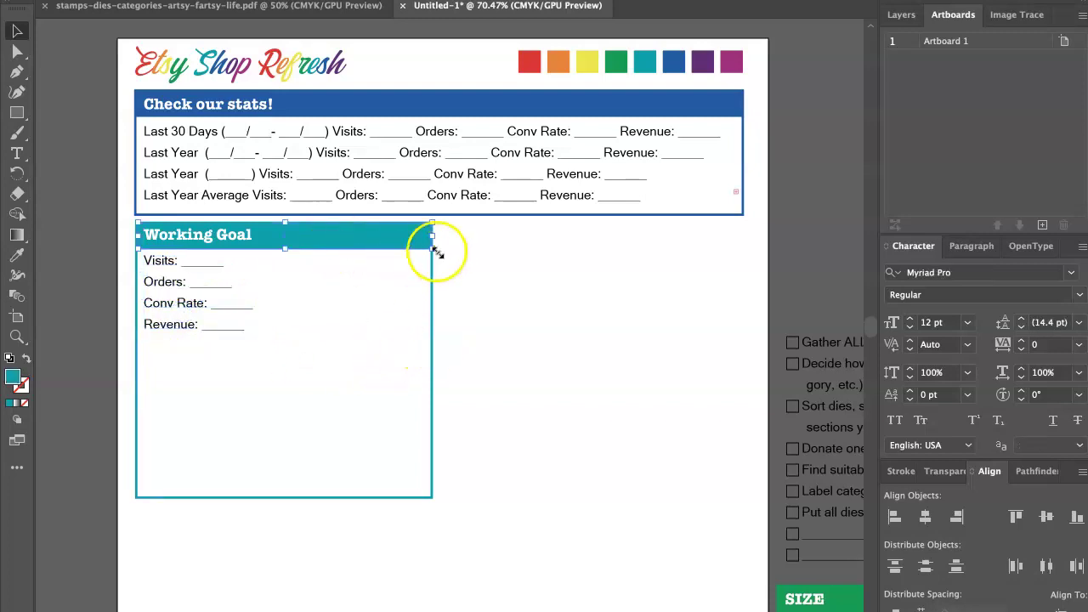
left_click_drag(432, 238, 261, 239)
left_click(432, 328)
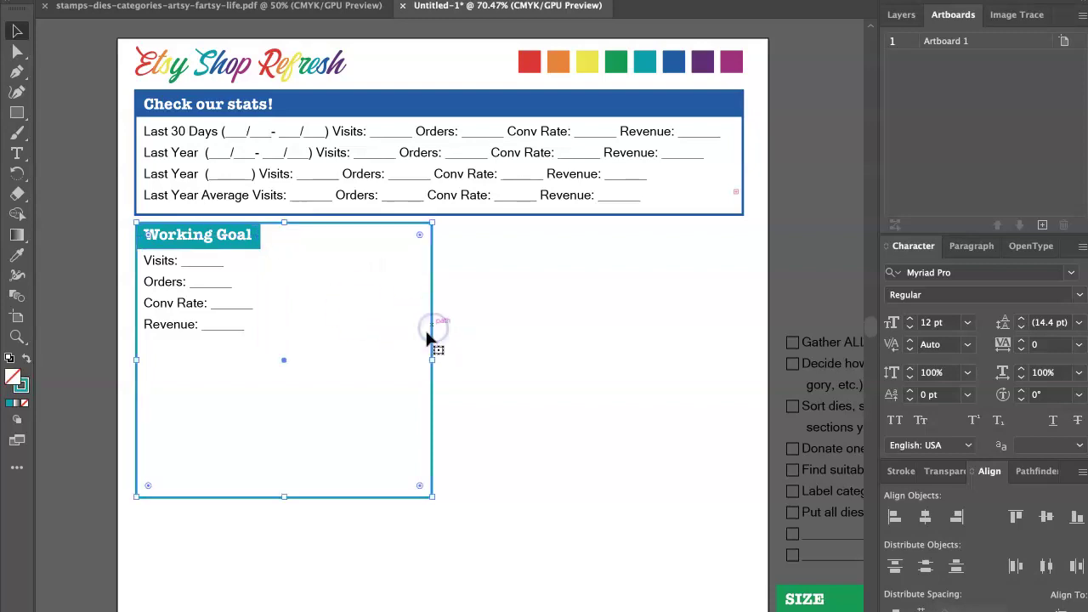
left_click_drag(432, 361, 262, 349)
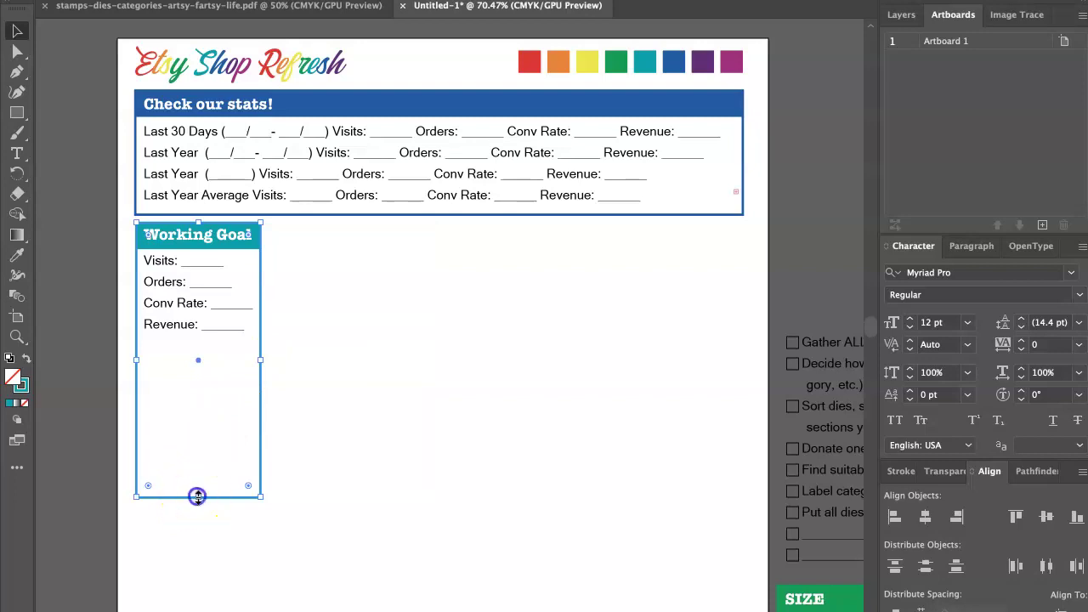
left_click_drag(199, 497, 209, 342)
left_click(397, 405)
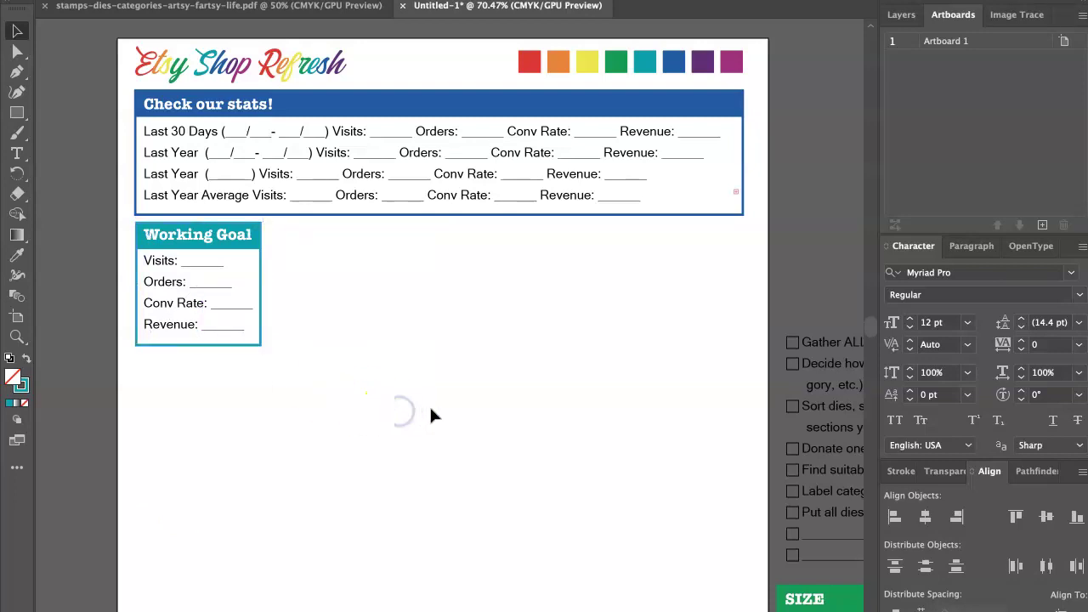
key("super+Tab")
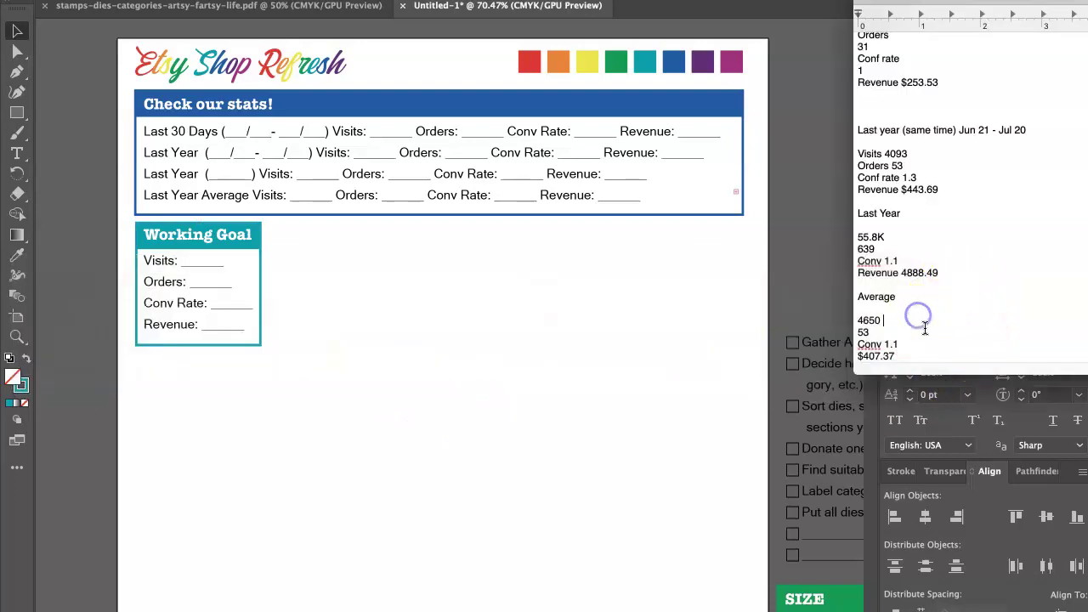
Add a Working goal heading with 5000 month, 75 and 2% on separate lines
key("Return")
key("Return")
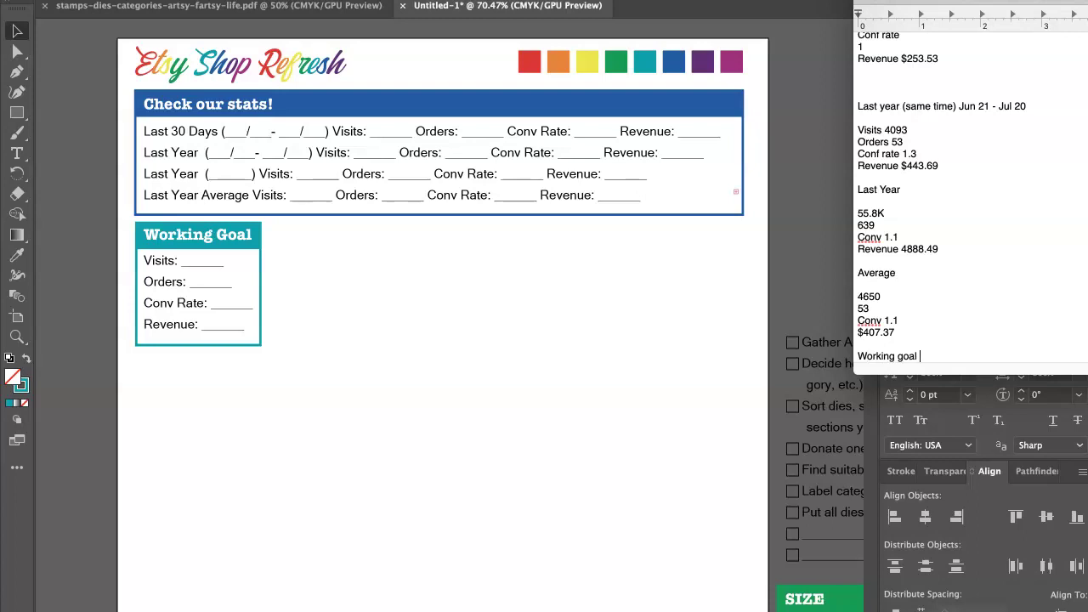
type("Working goal")
key("Return")
key("Return")
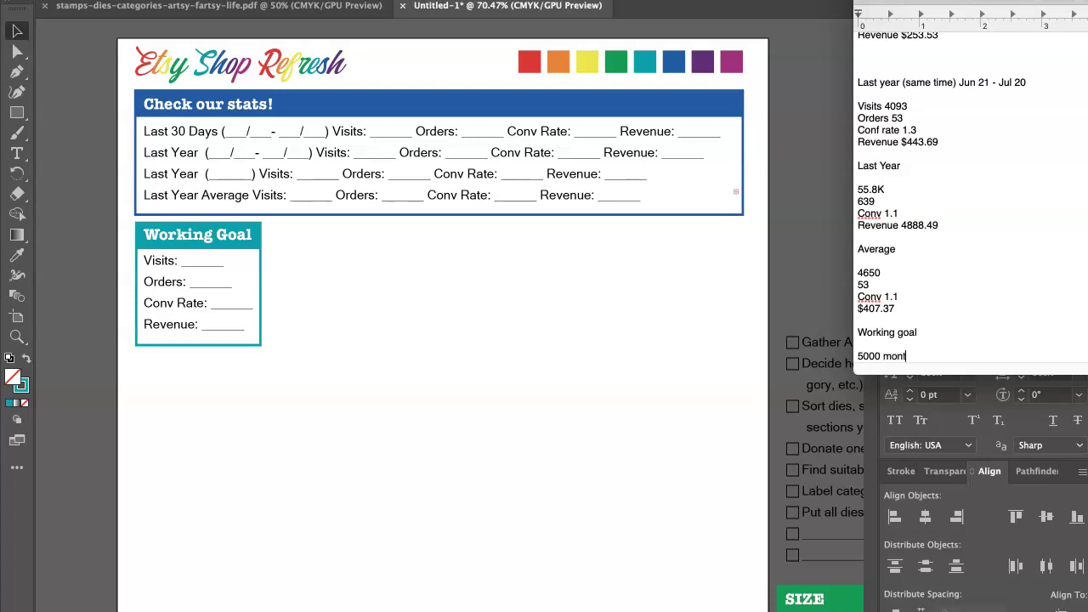
type("5000 month")
key("Return")
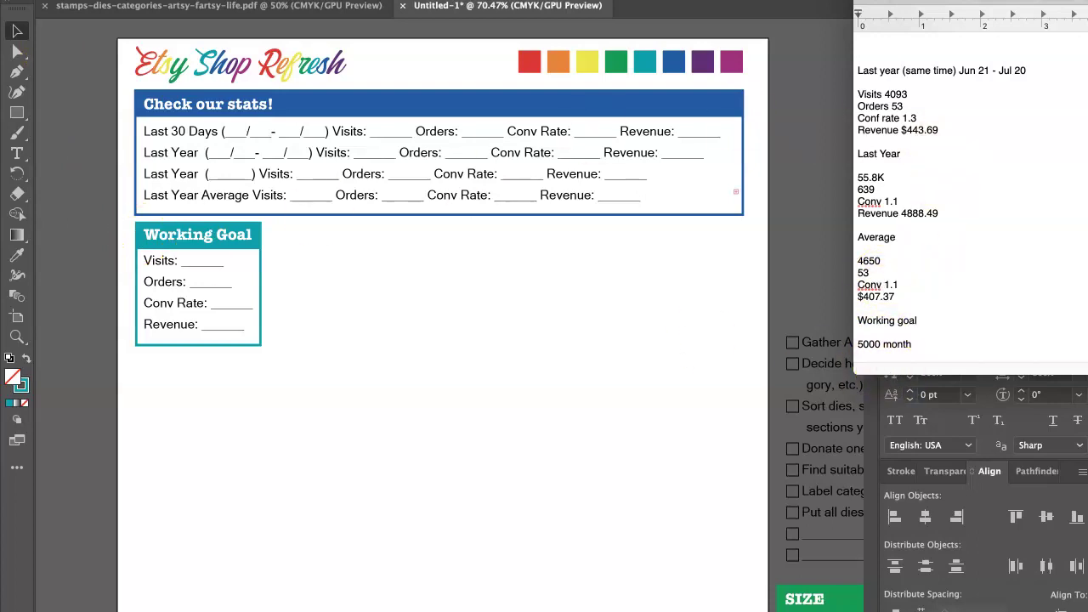
key("Return")
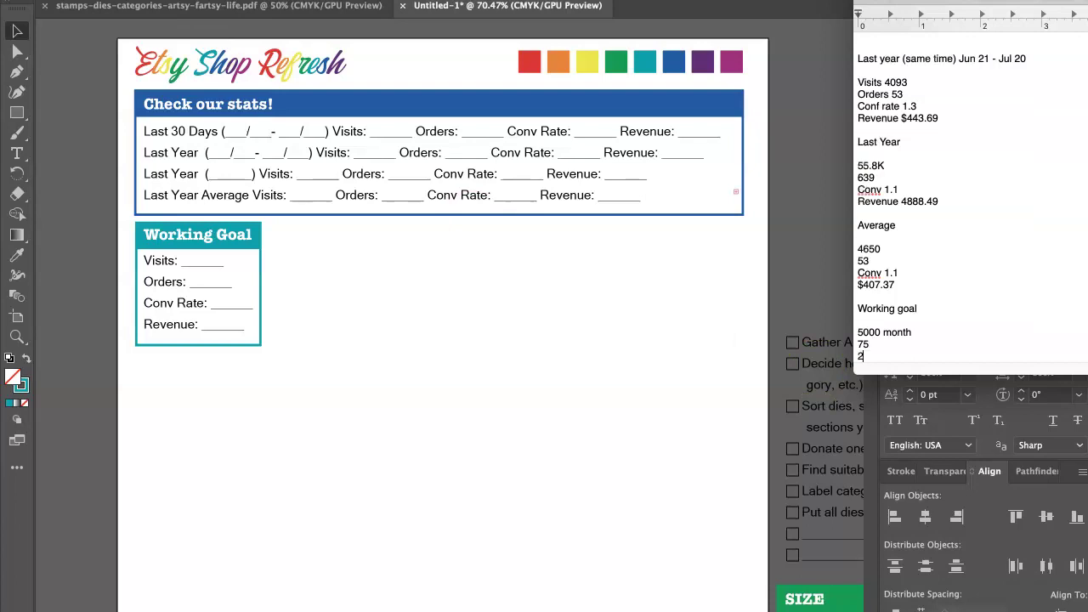
type("2%")
key("Return")
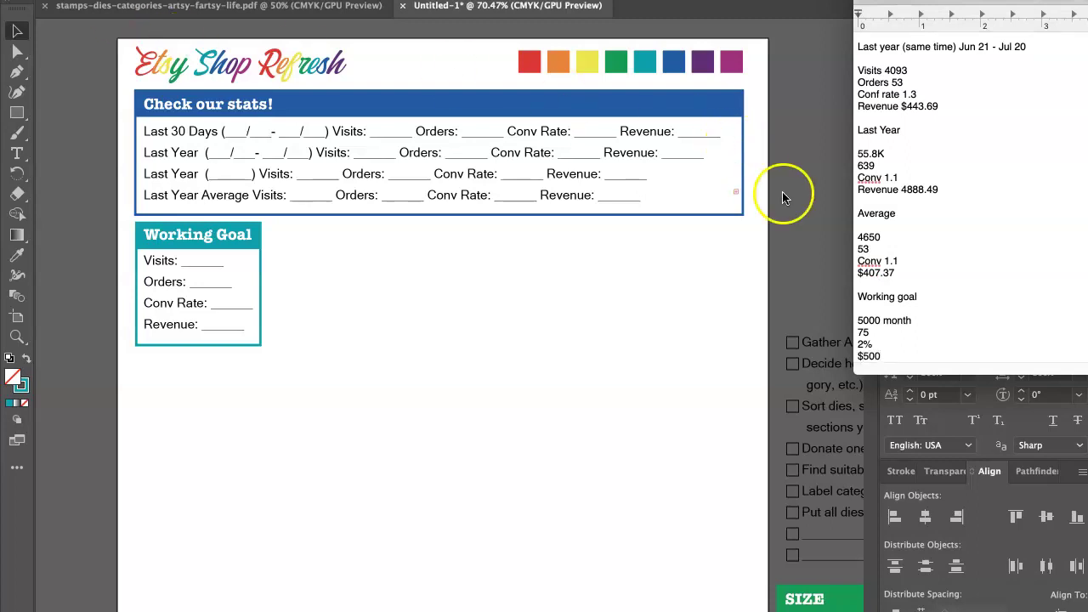
Change the $500 revenue goal to $750
left_click(969, 286)
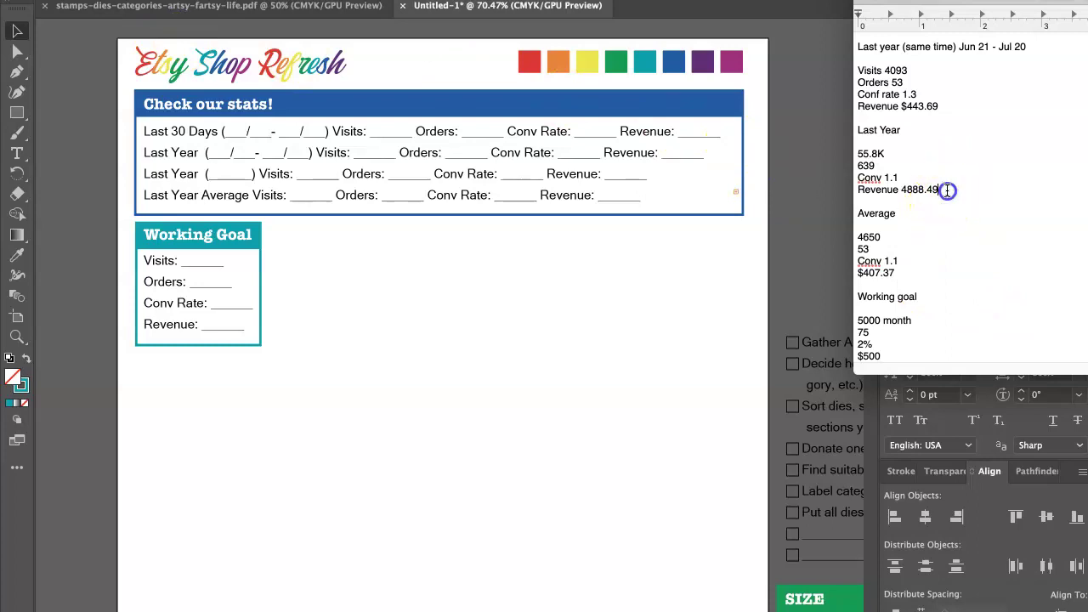
left_click_drag(948, 188, 915, 189)
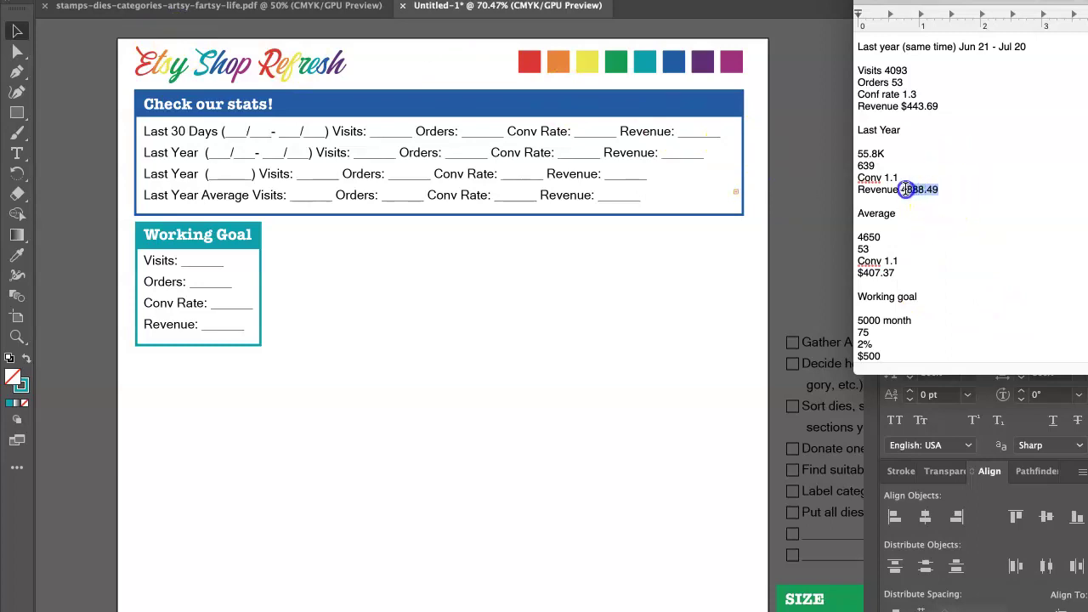
left_click_drag(889, 348, 858, 355)
type("$7")
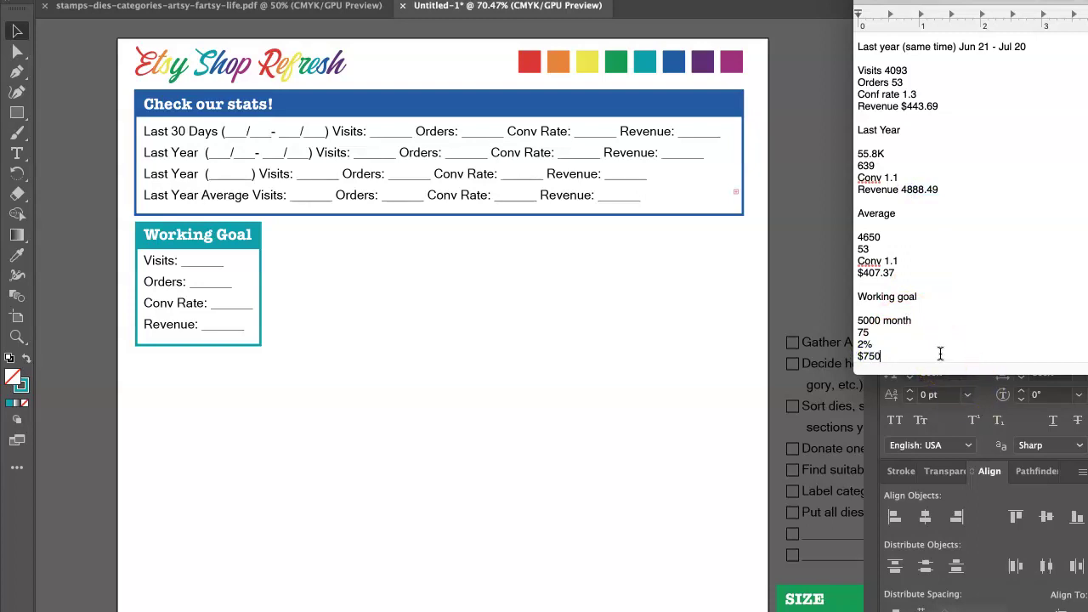
left_click(997, 252)
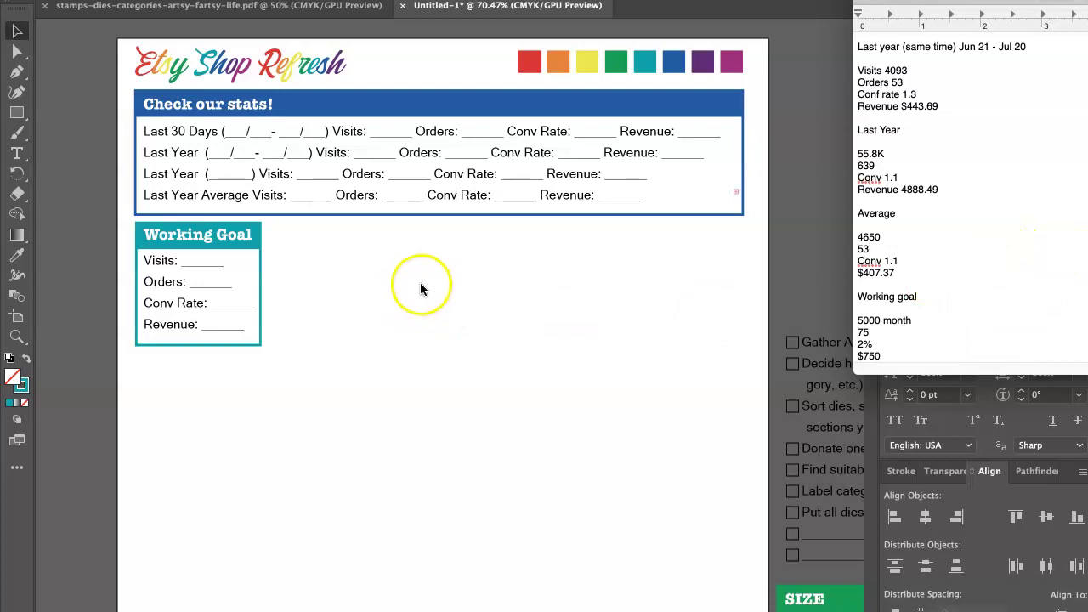
left_click(75, 239)
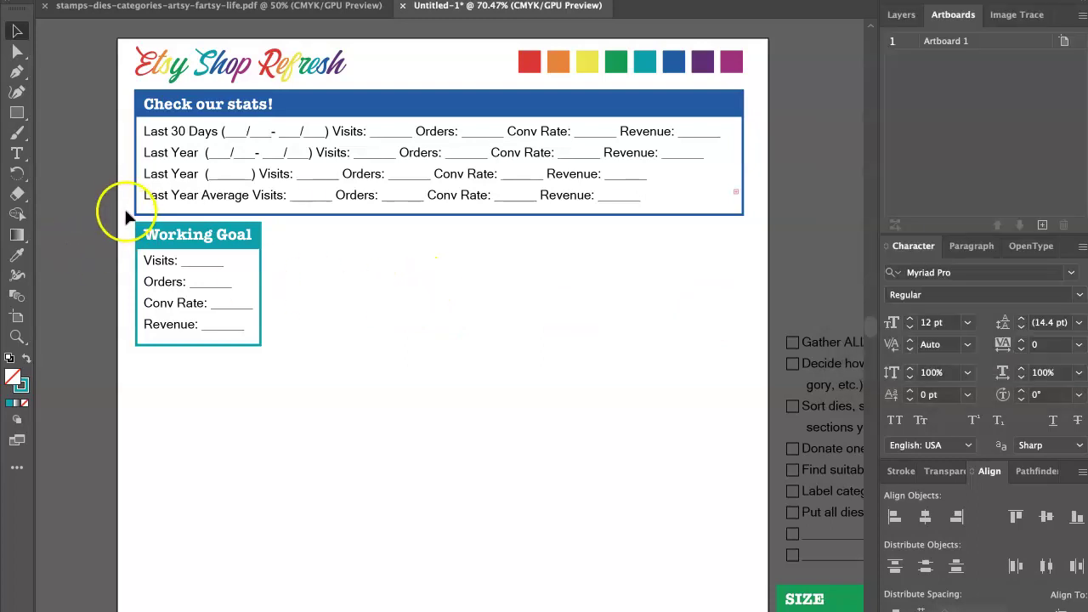
key("super+Tab")
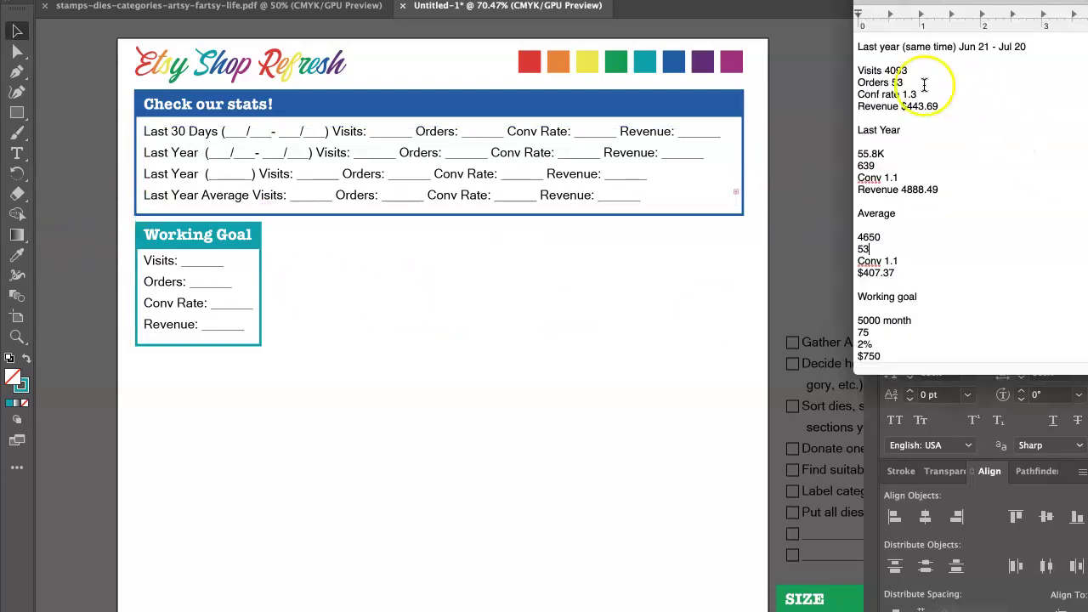